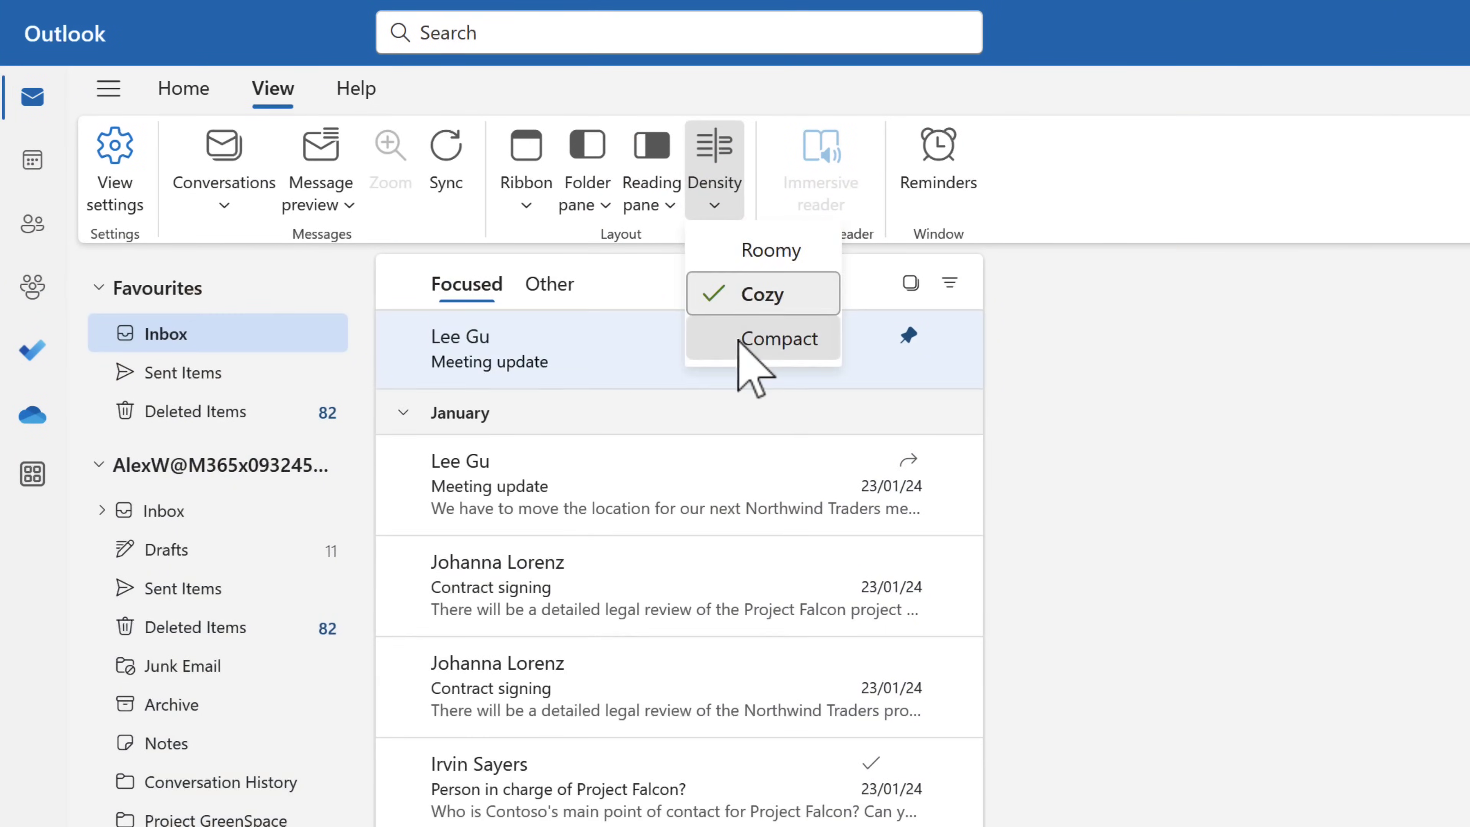
{"action": "left_click", "coordinate": [746, 339]}
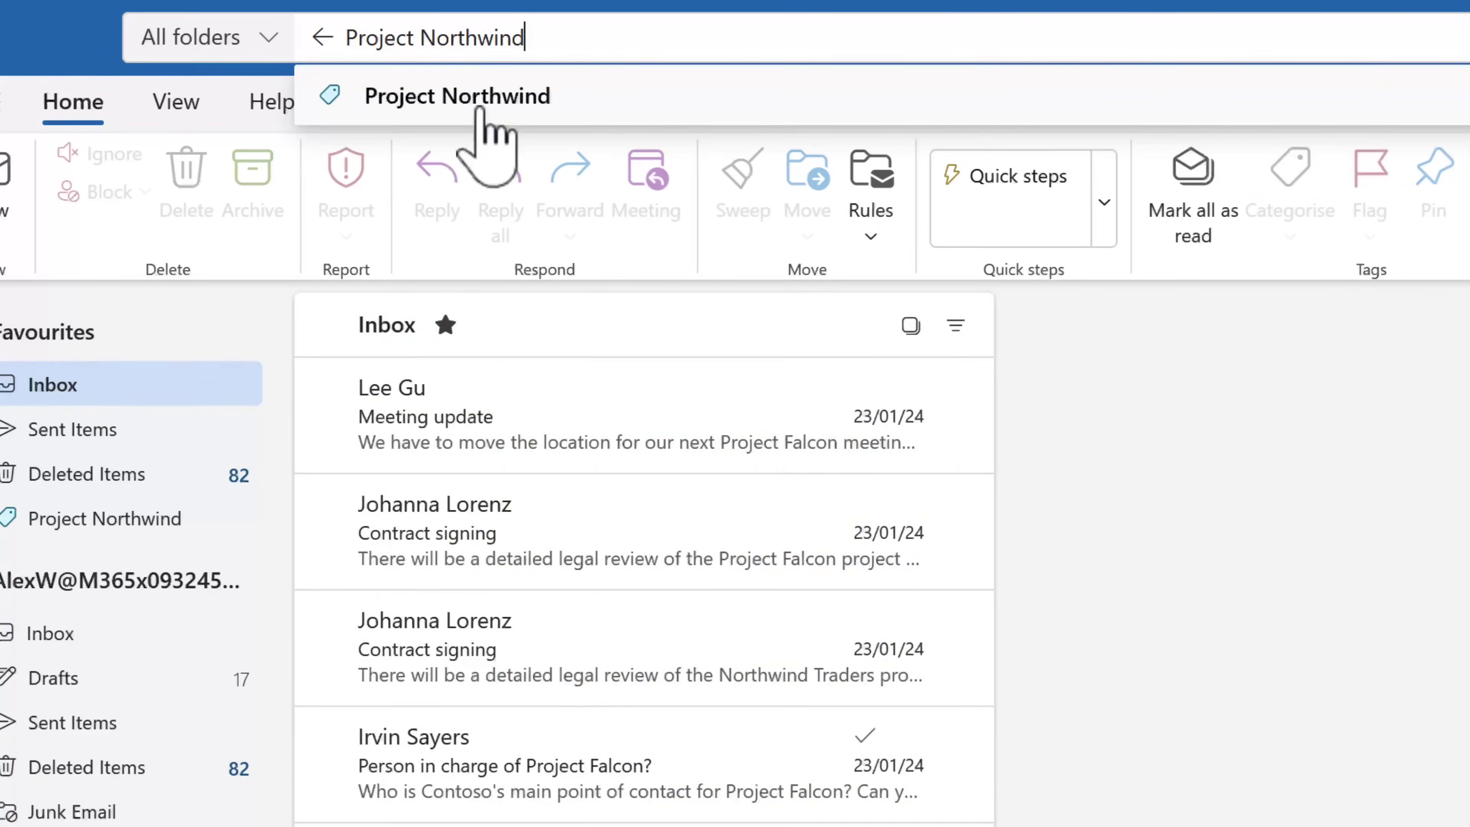
{"action": "left_click", "coordinate": [485, 102]}
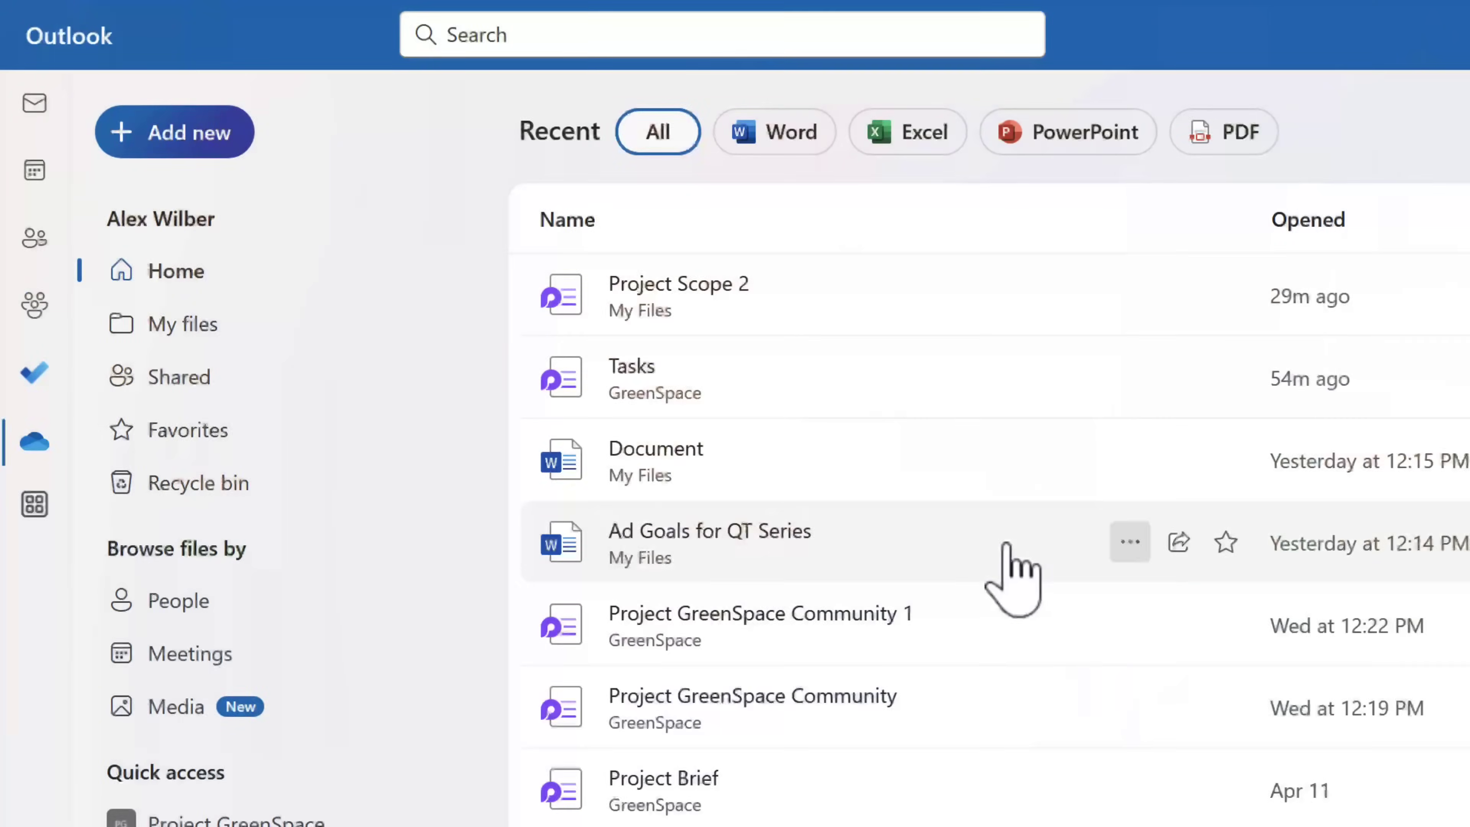
{"action": "left_click", "coordinate": [322, 330]}
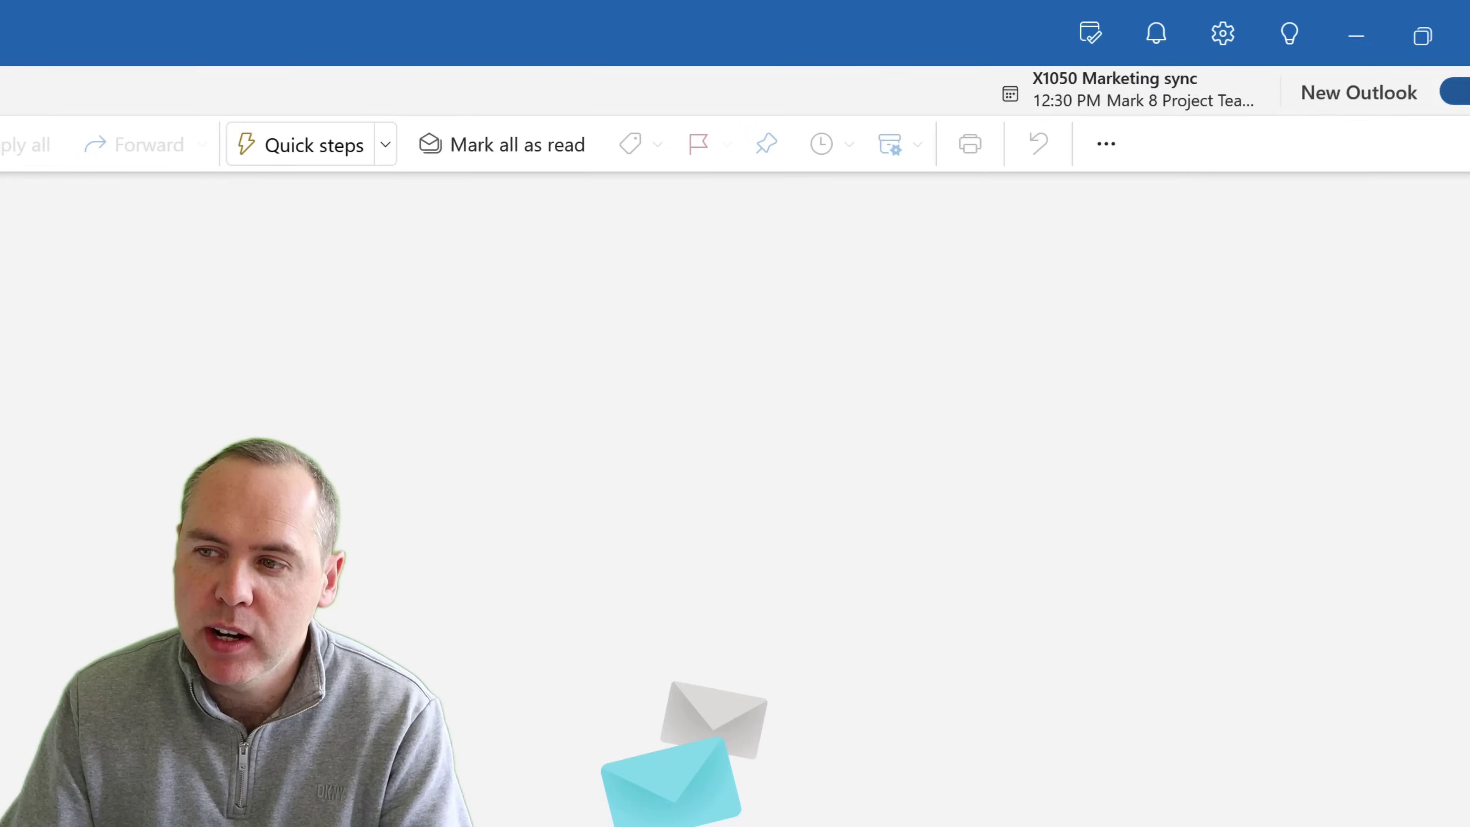
Switch the ribbon layout from simplified to the Classic ribbon
{"action": "left_click", "coordinate": [1456, 161]}
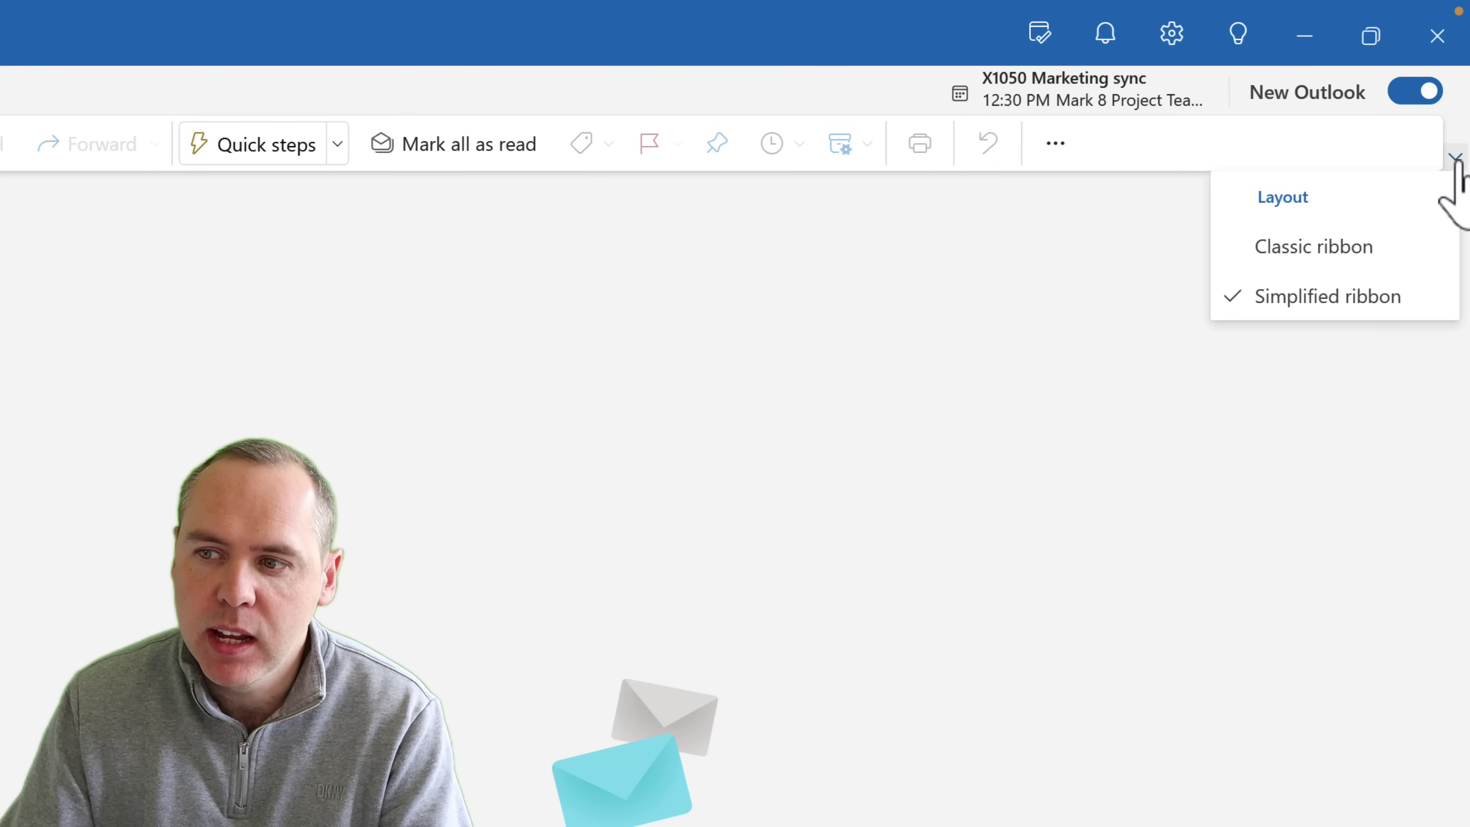
{"action": "left_click", "coordinate": [1368, 250]}
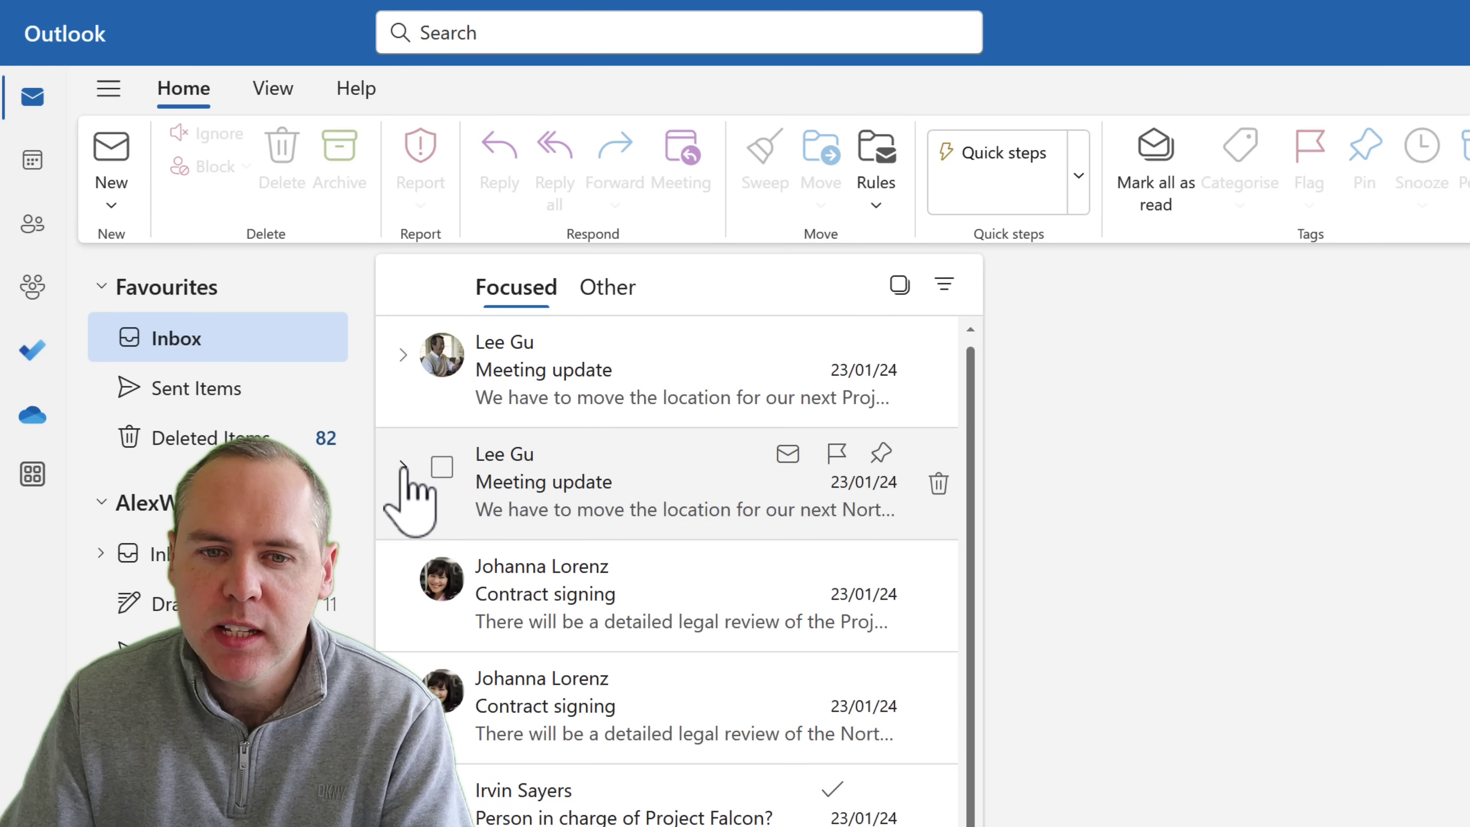
Expand the second "Meeting update" conversation, and set the message list to show each message separately
{"action": "left_click", "coordinate": [403, 466]}
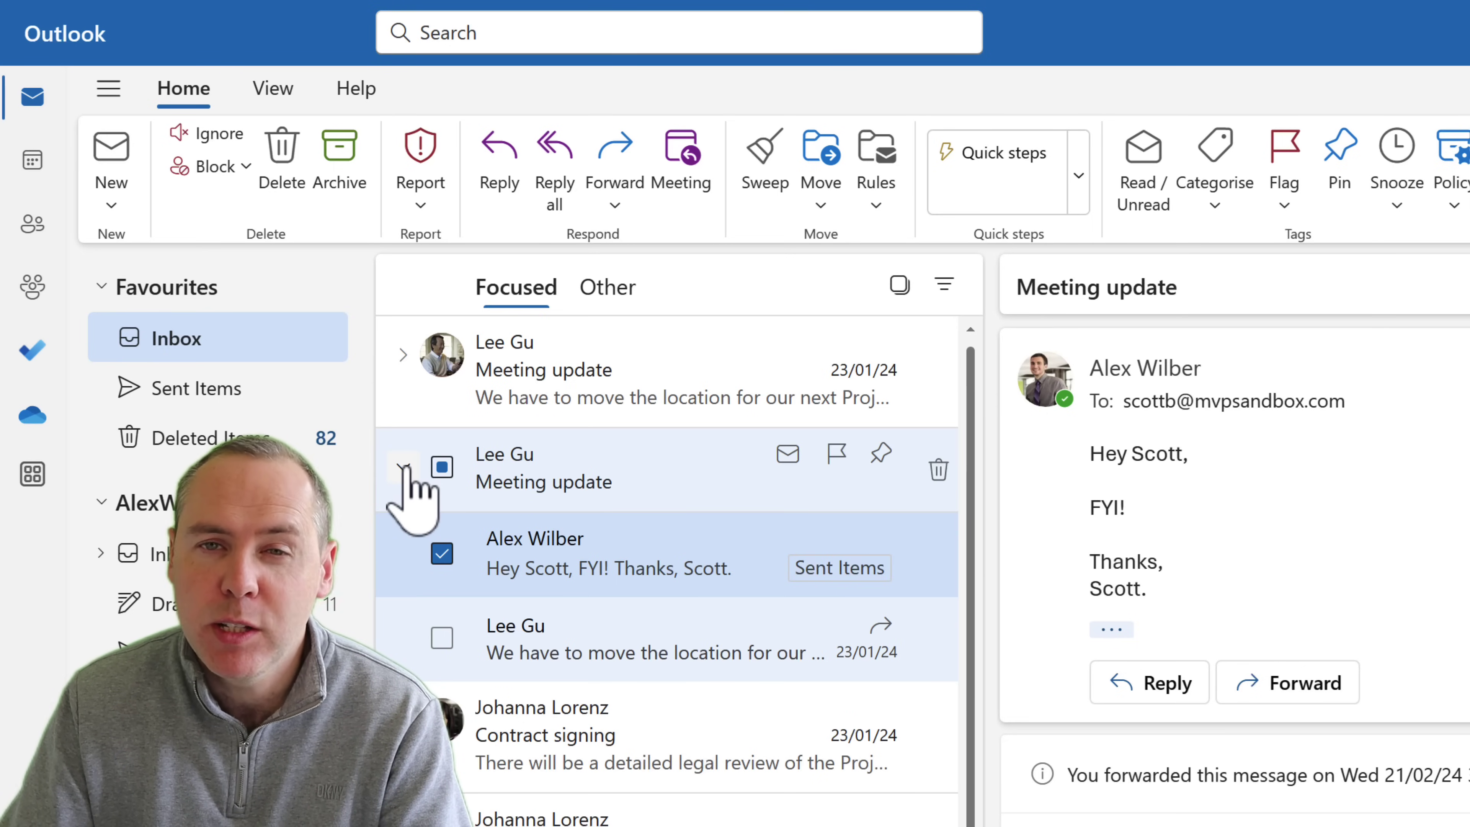
{"action": "left_click", "coordinate": [267, 91]}
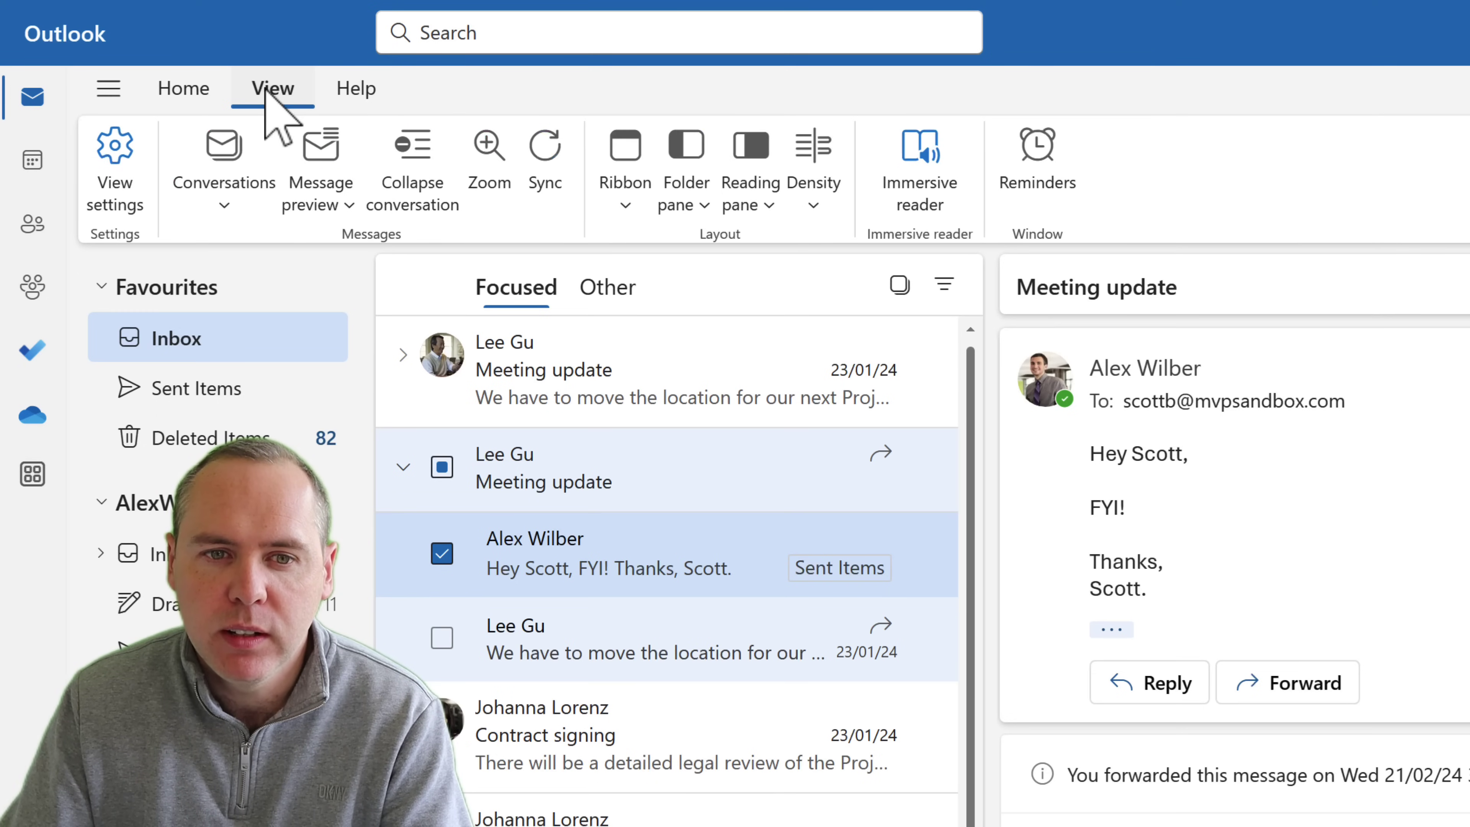
{"action": "left_click", "coordinate": [236, 197]}
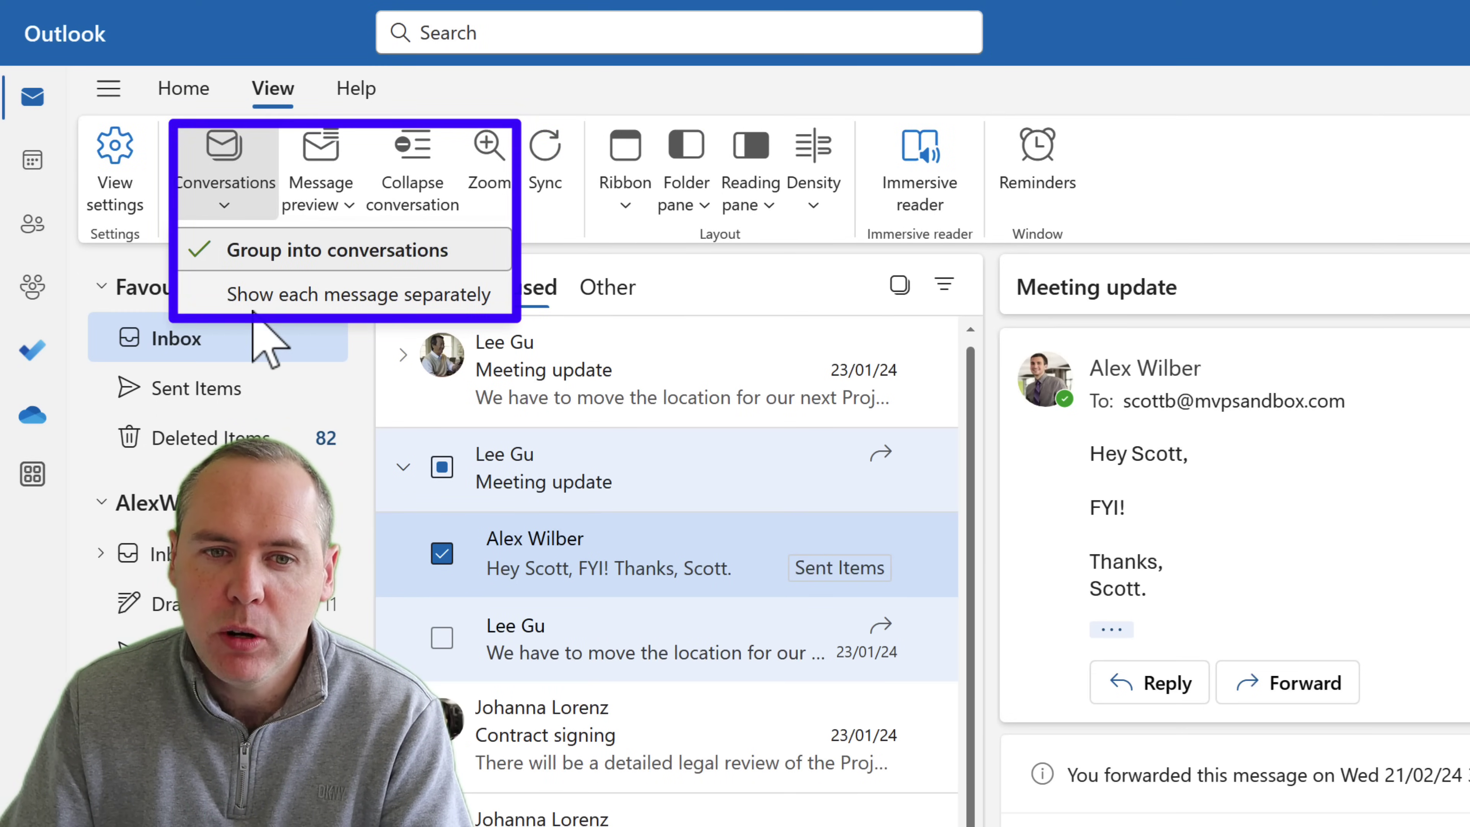
{"action": "left_click", "coordinate": [264, 297]}
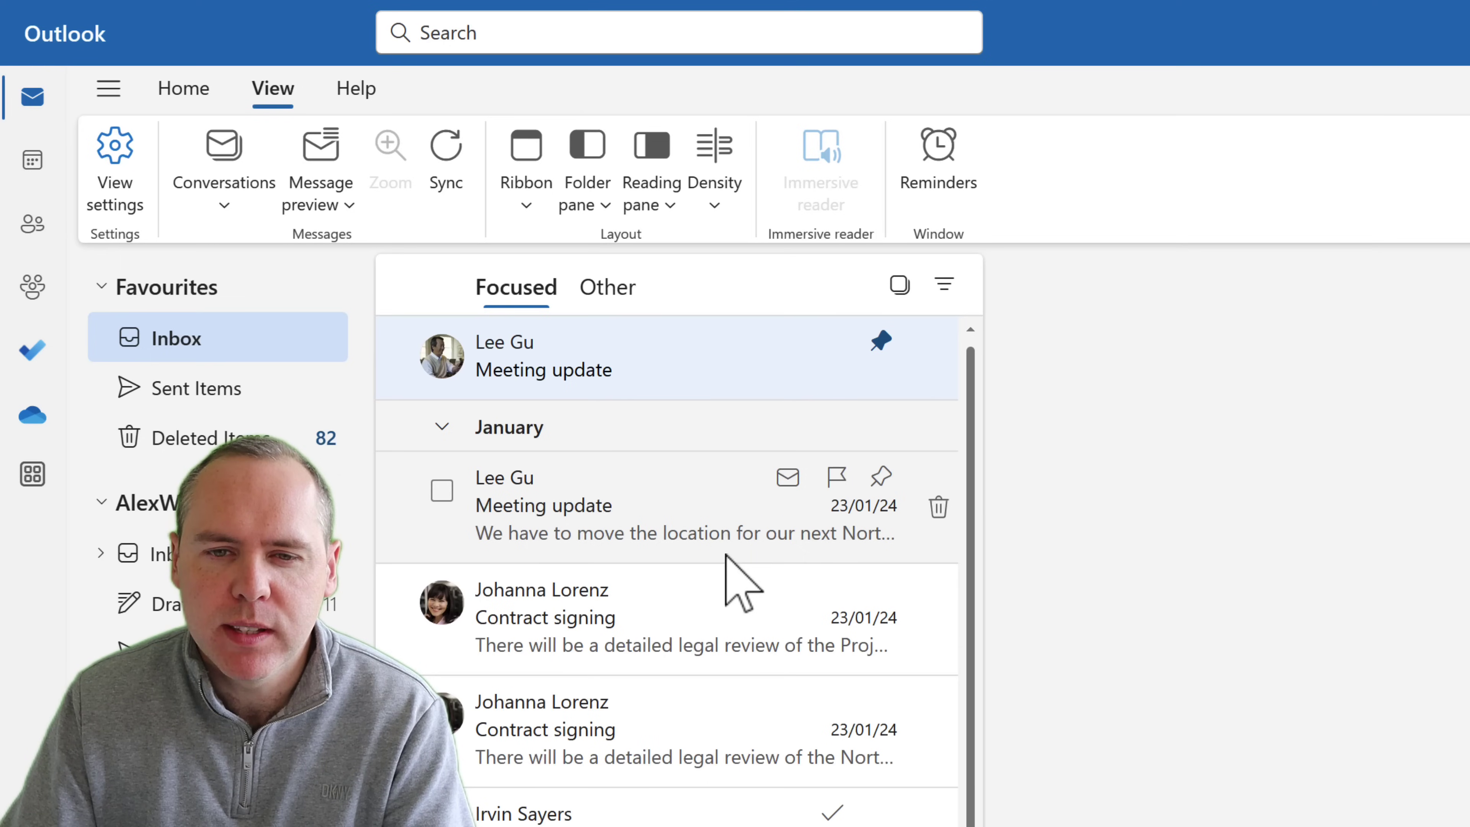
Compare the Cozy and Compact display densities for the mailbox and keep Cozy
{"action": "left_click", "coordinate": [718, 200]}
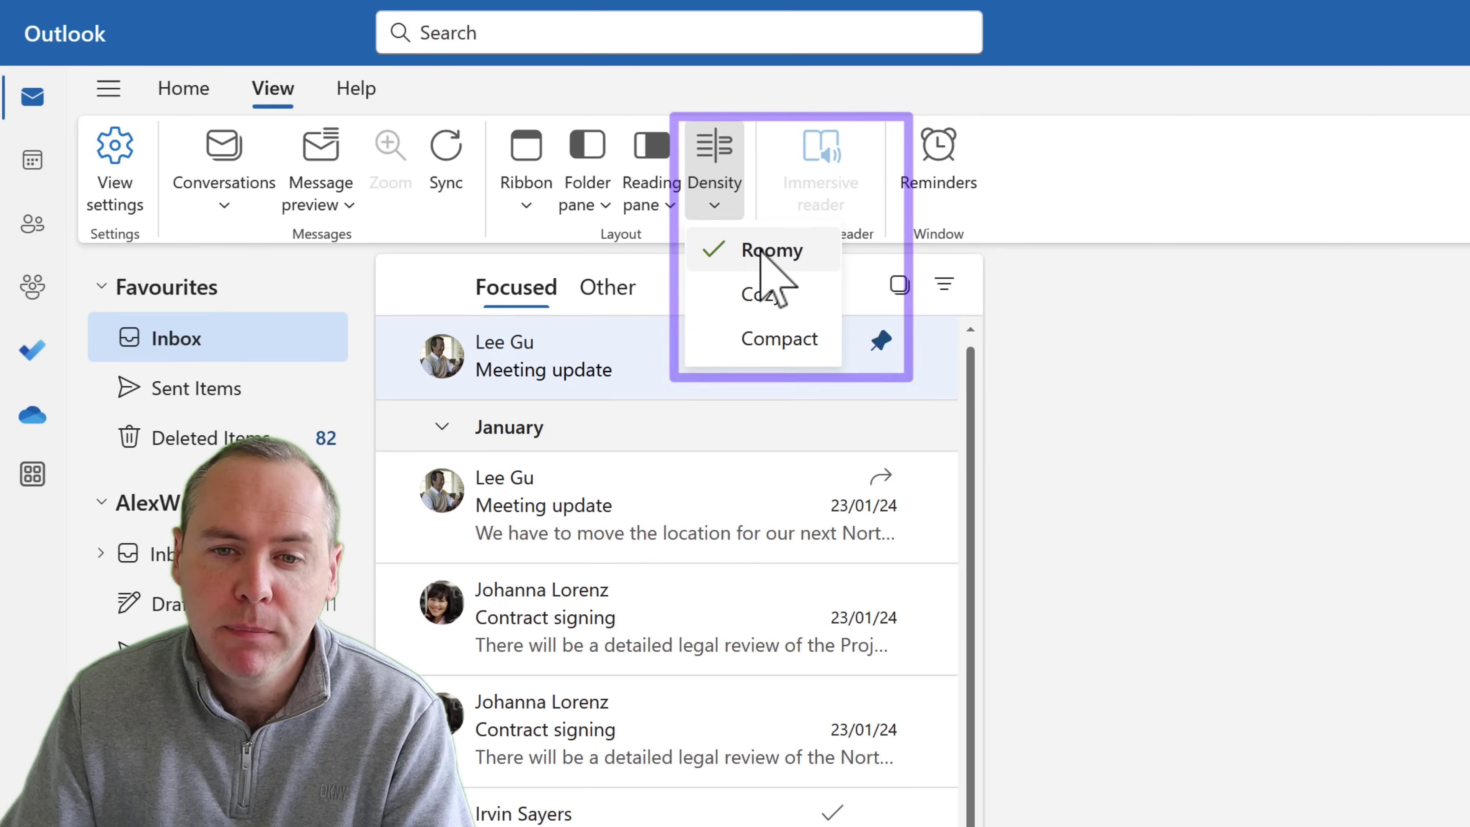
{"action": "left_click", "coordinate": [763, 293]}
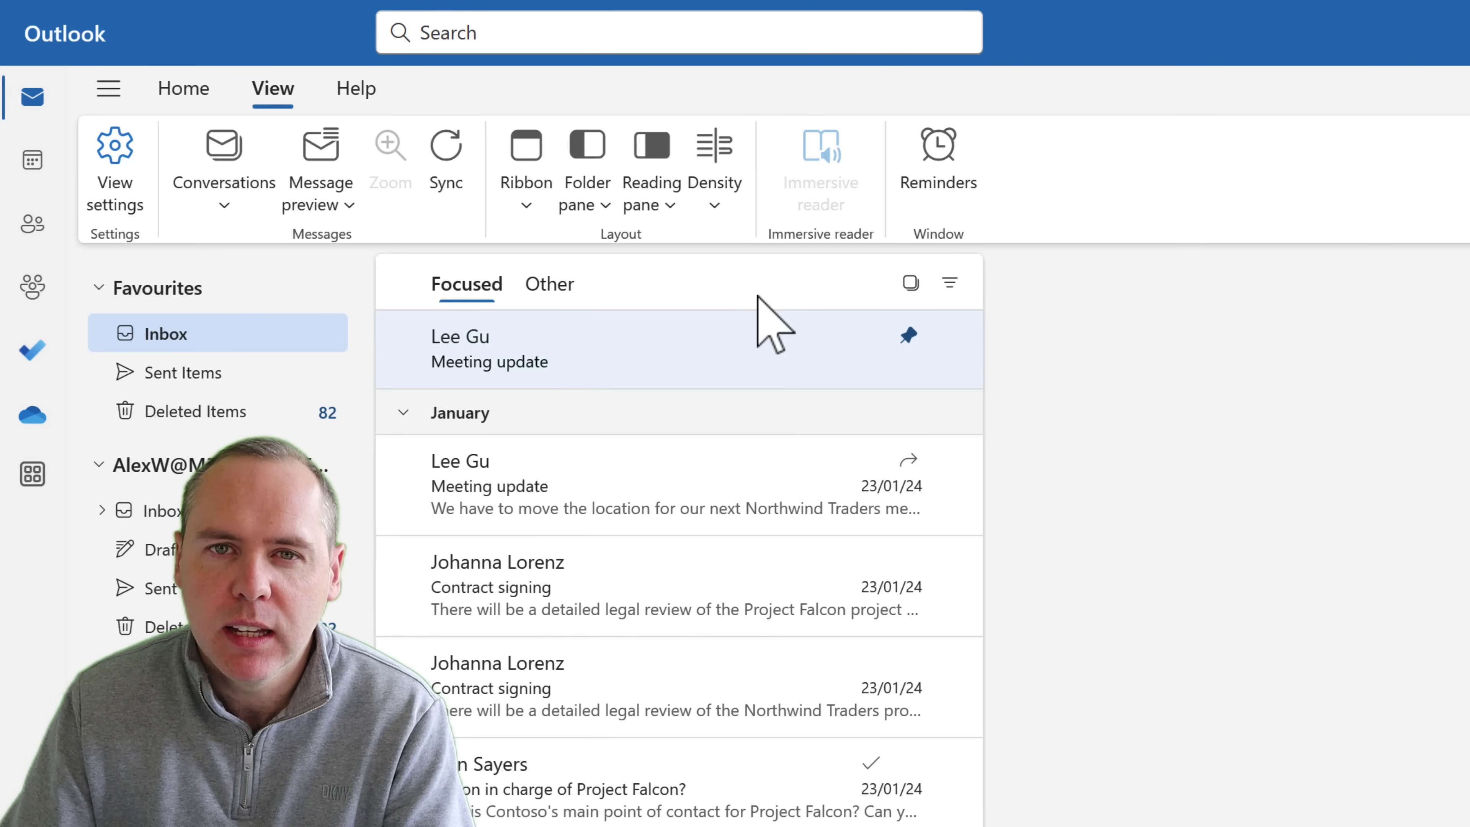
{"action": "left_click", "coordinate": [715, 200]}
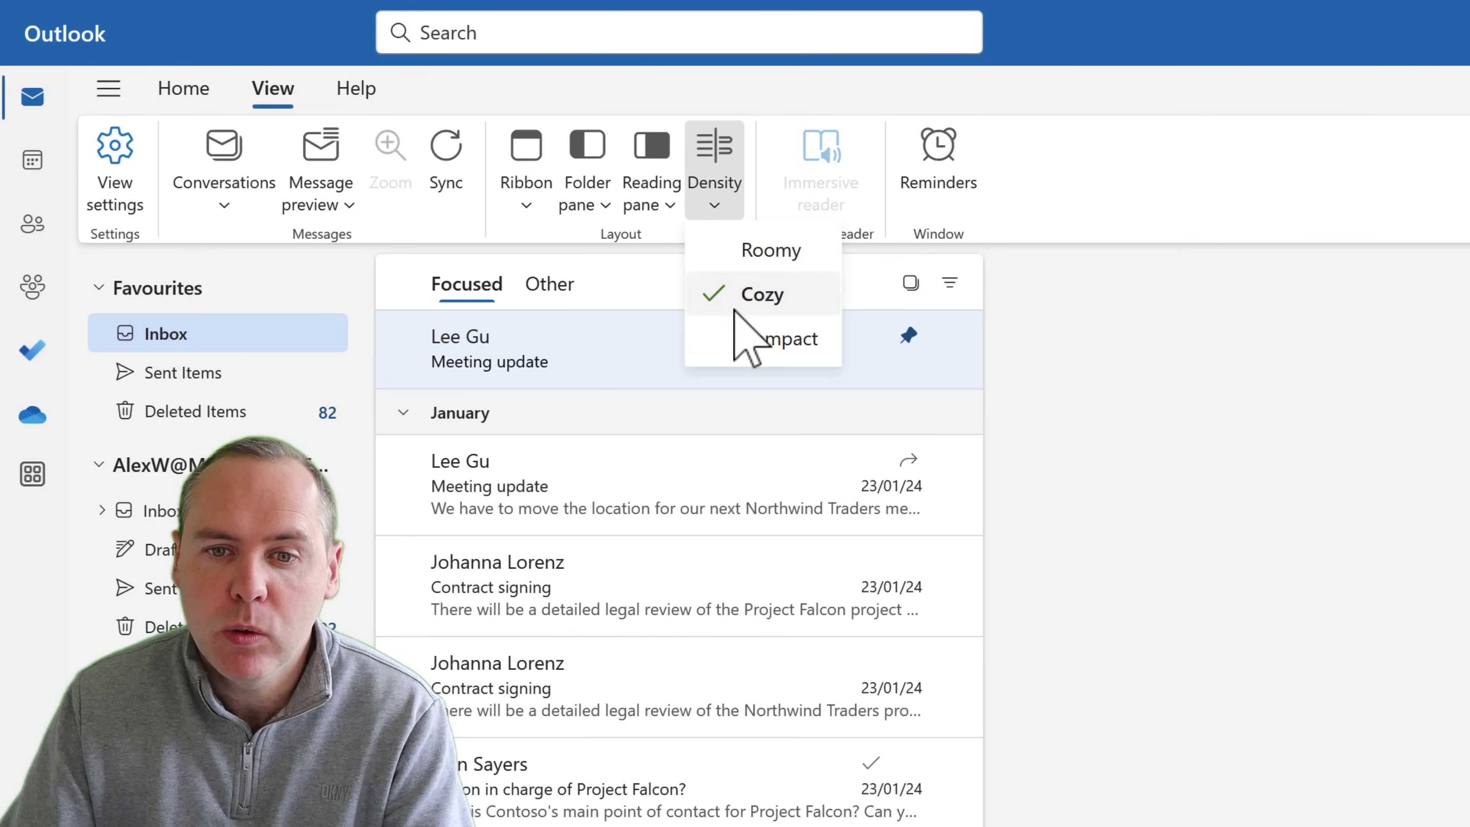
{"action": "left_click", "coordinate": [746, 339]}
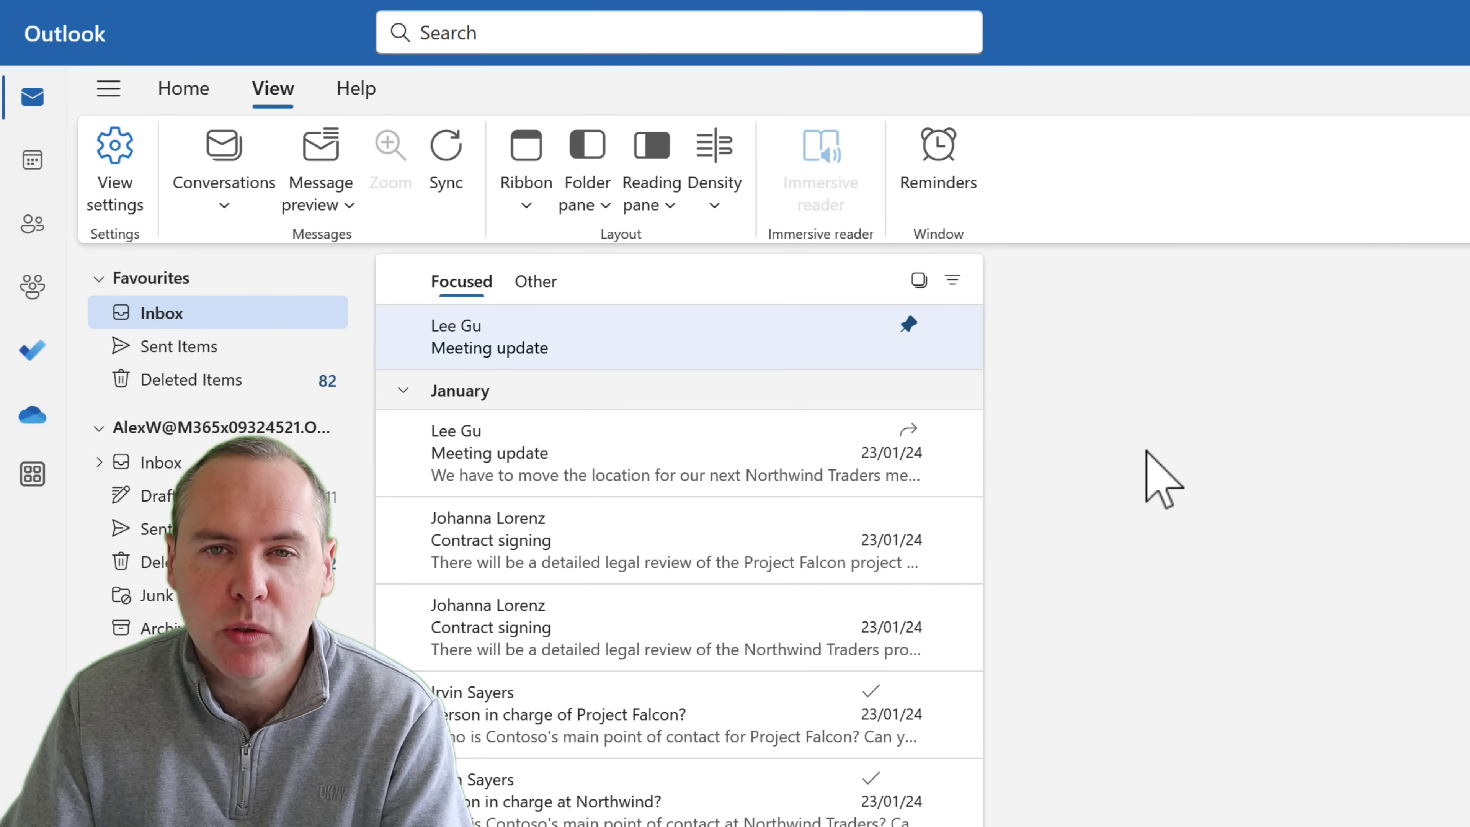
{"action": "left_click", "coordinate": [729, 197]}
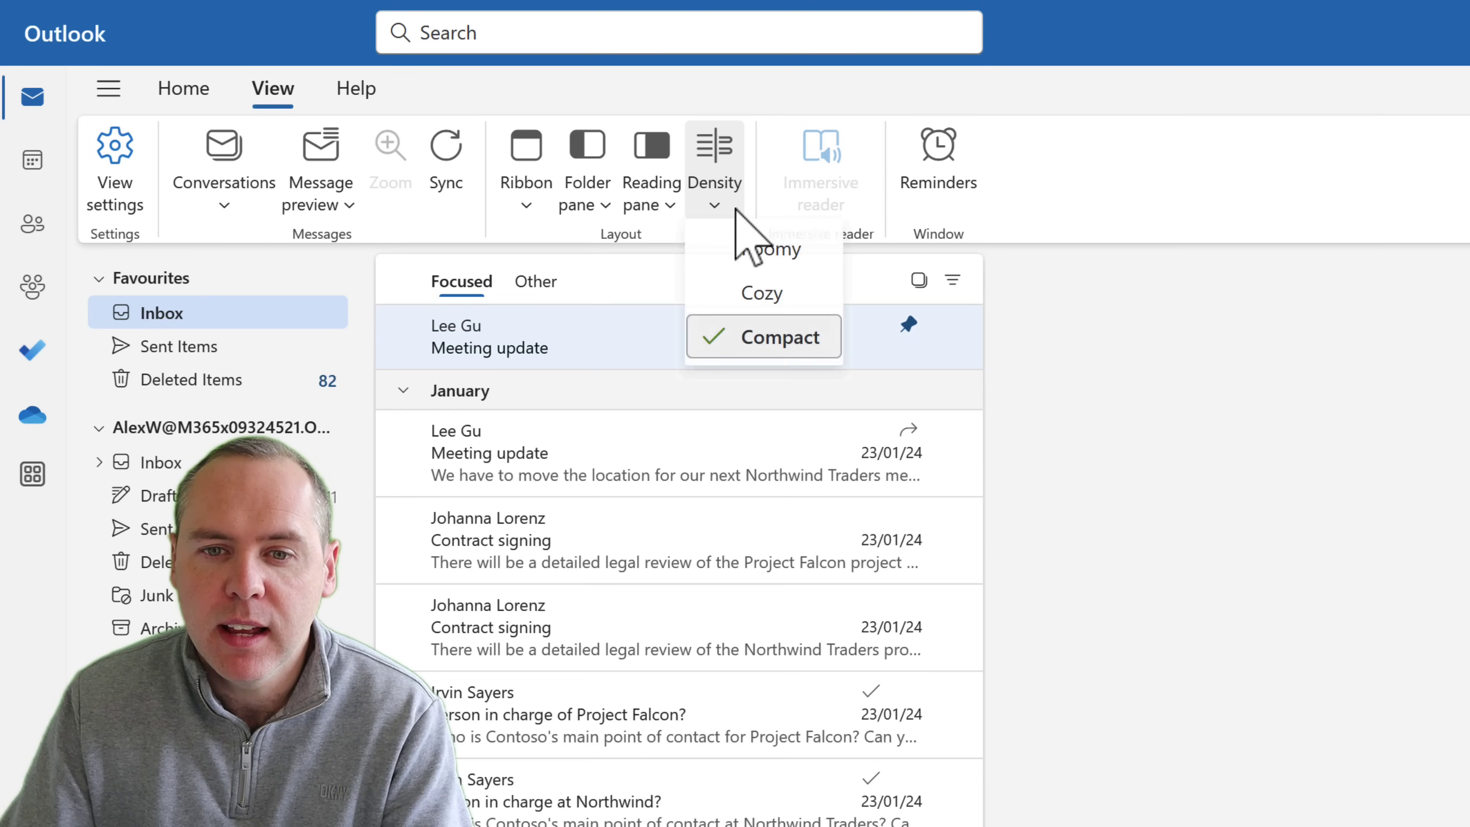
{"action": "left_click", "coordinate": [763, 295]}
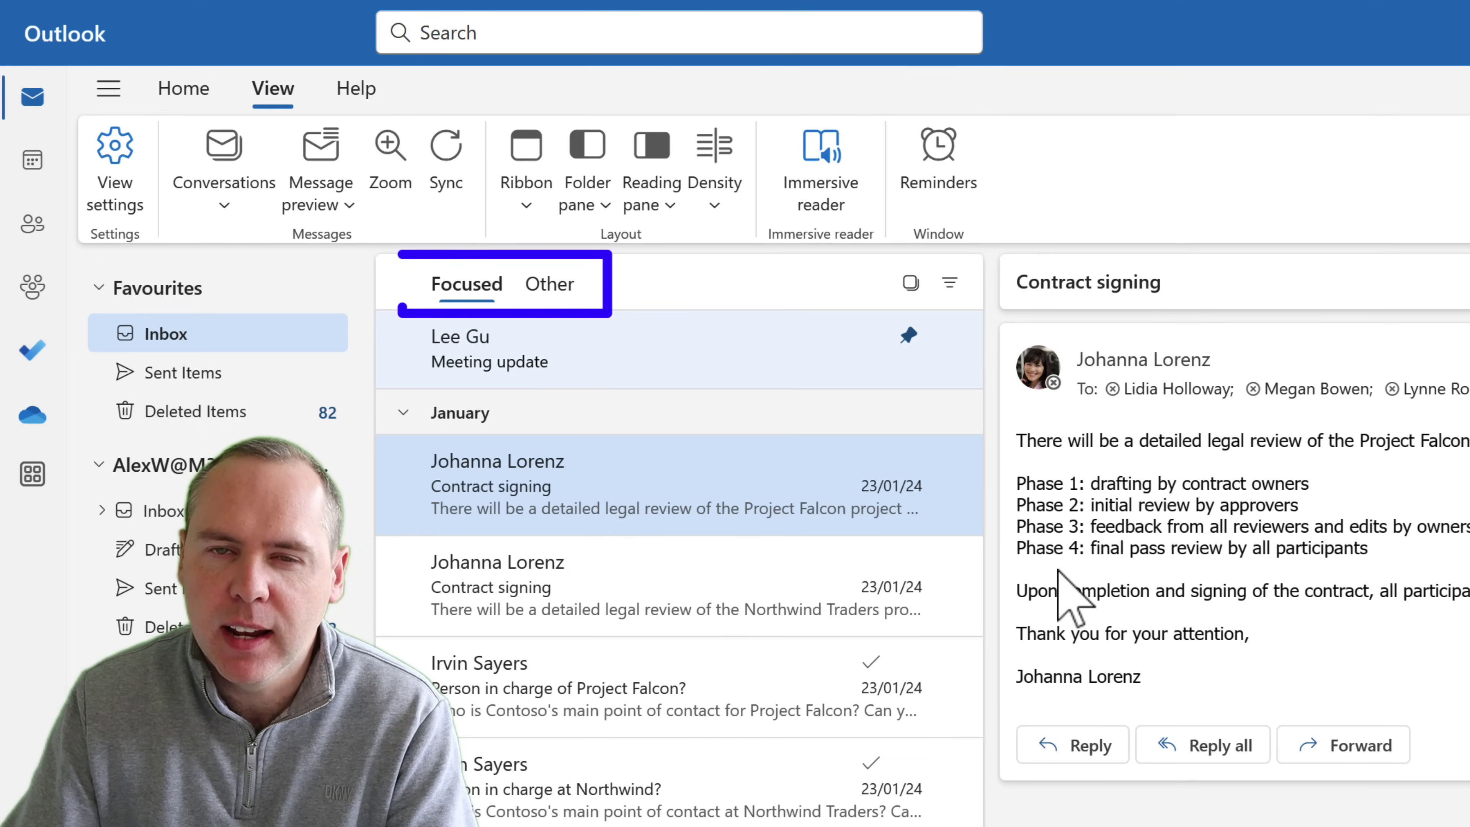
Compare the Other and Focused inboxes, and save the Focused Inbox layout setting as "Don't sort my messages"
{"action": "left_click", "coordinate": [569, 285]}
{"action": "left_click", "coordinate": [471, 281]}
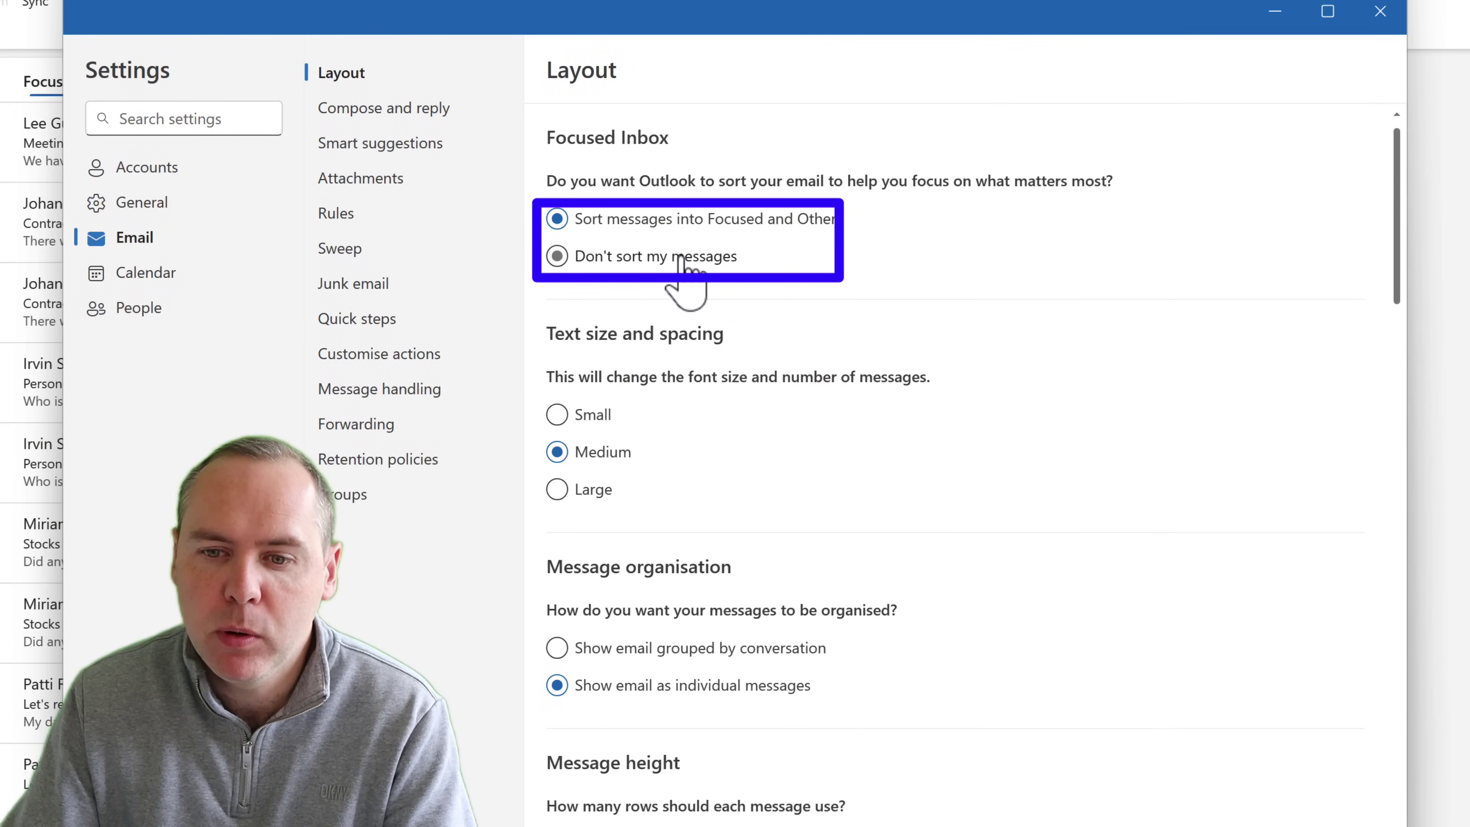
{"action": "left_click", "coordinate": [683, 258]}
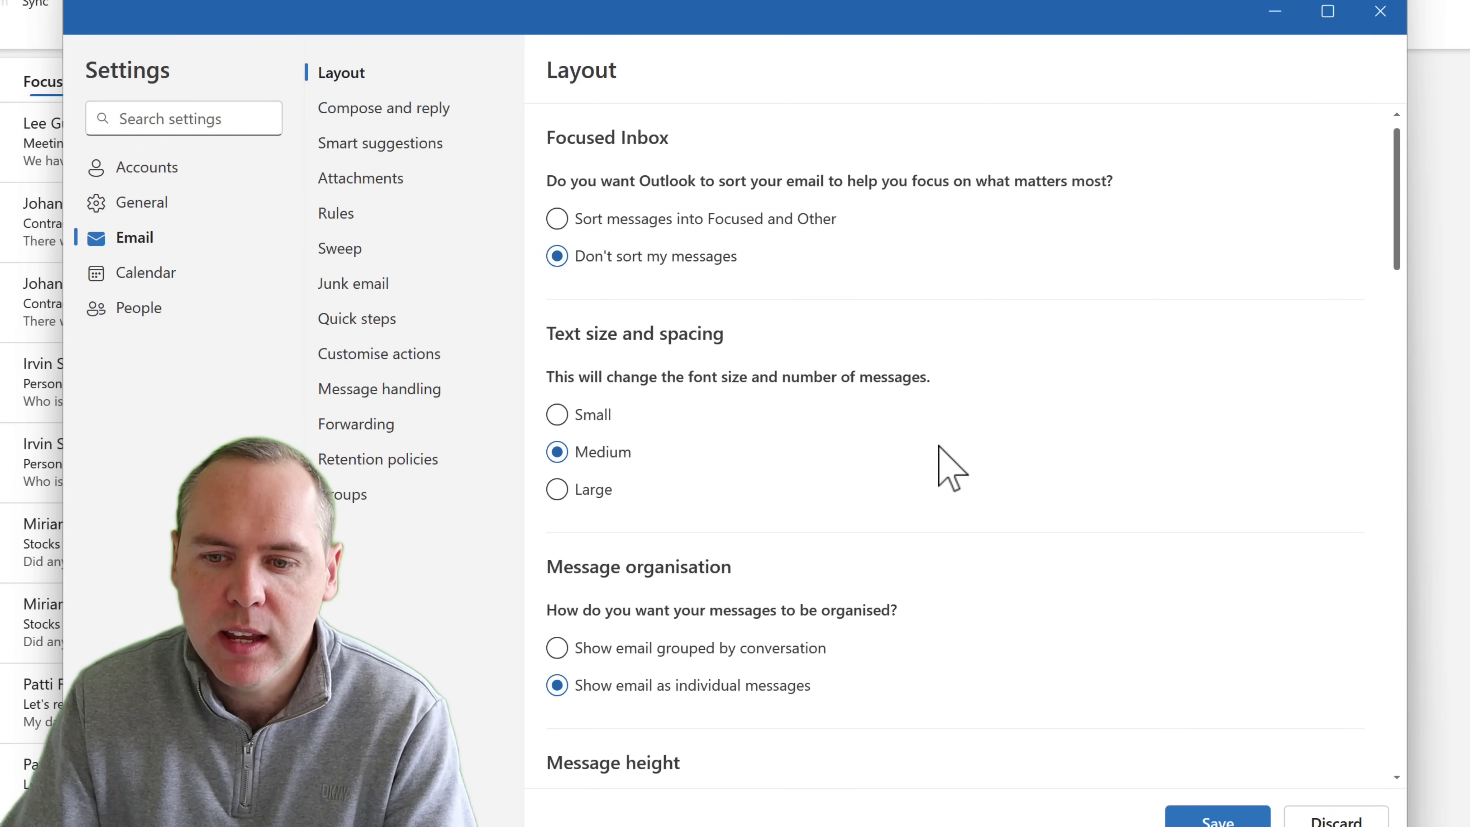
{"action": "left_click", "coordinate": [1215, 819]}
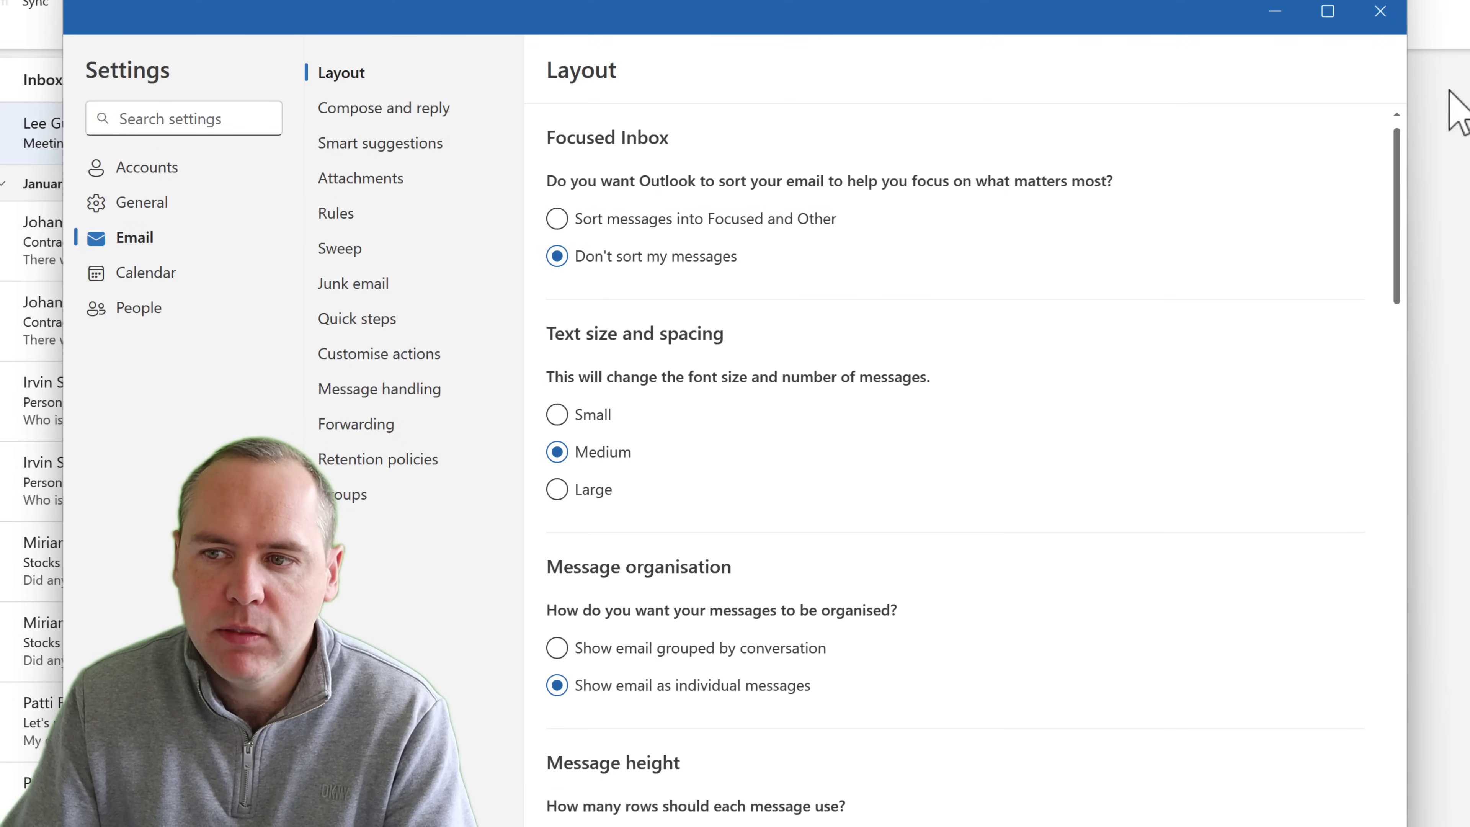
{"action": "left_click", "coordinate": [1381, 12]}
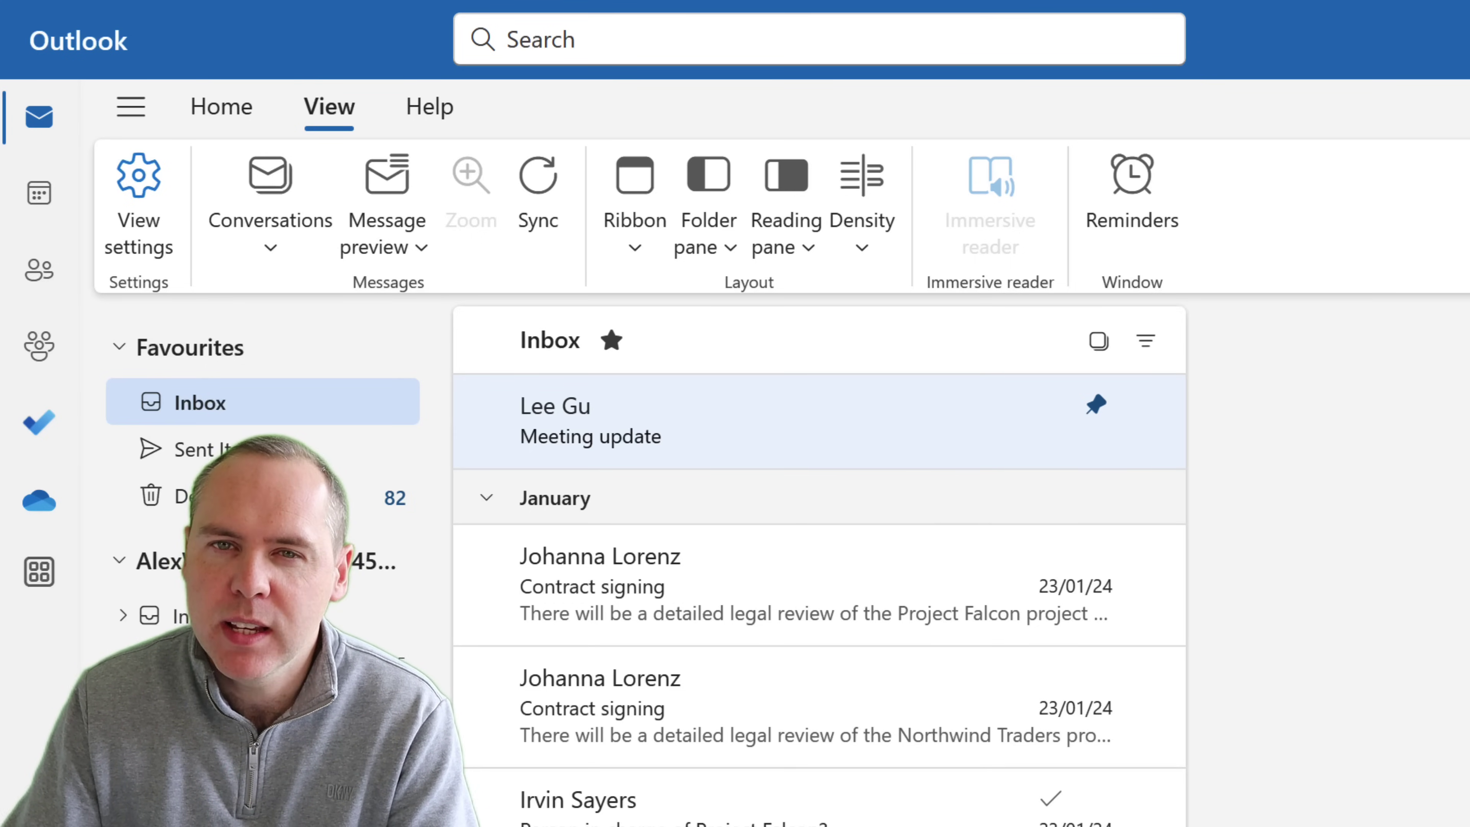
Open the Project Falcon "Contract signing" message and start a reply to it
{"action": "left_click", "coordinate": [905, 608]}
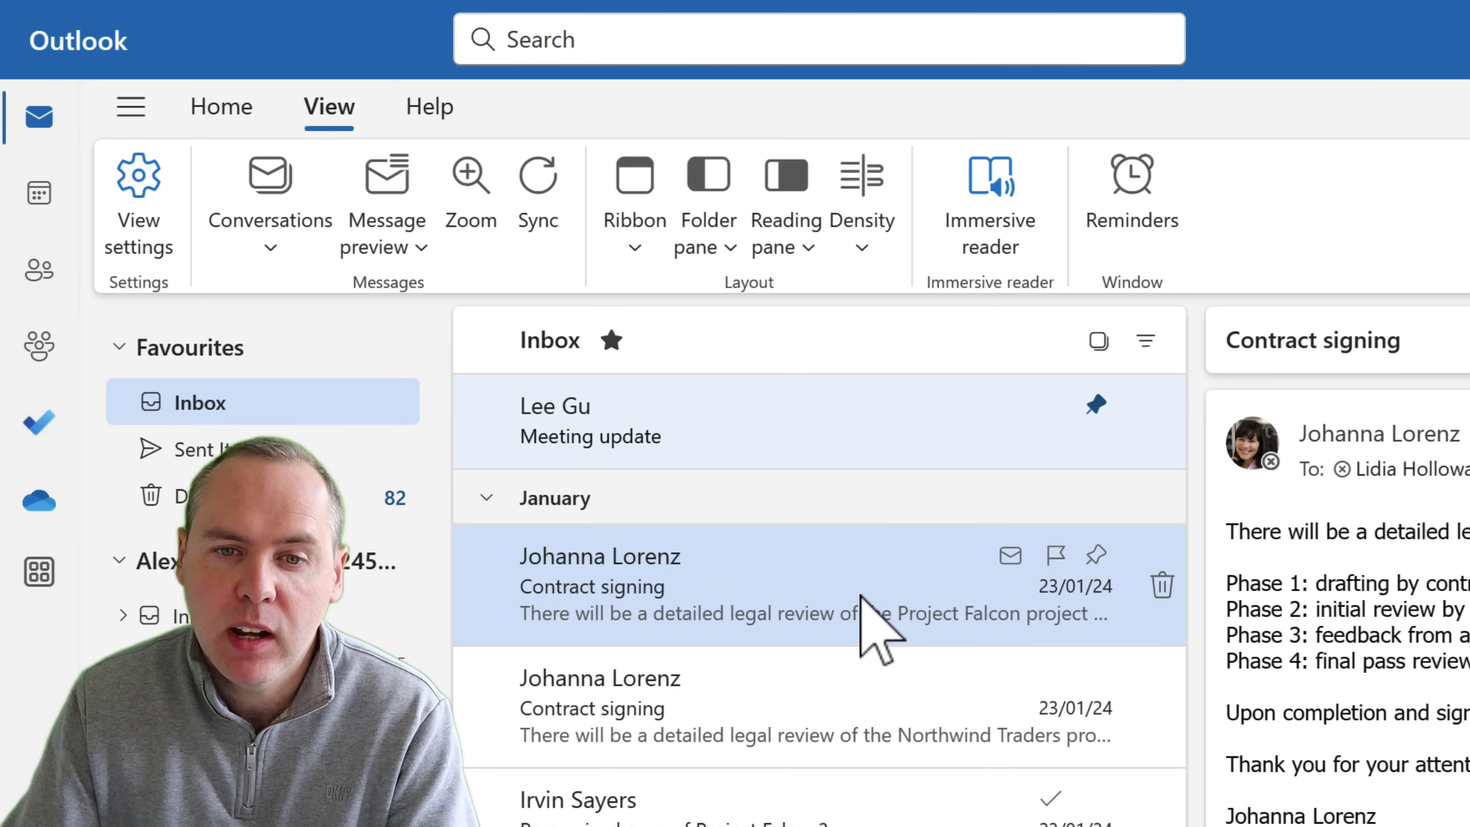
{"action": "left_click", "coordinate": [254, 110]}
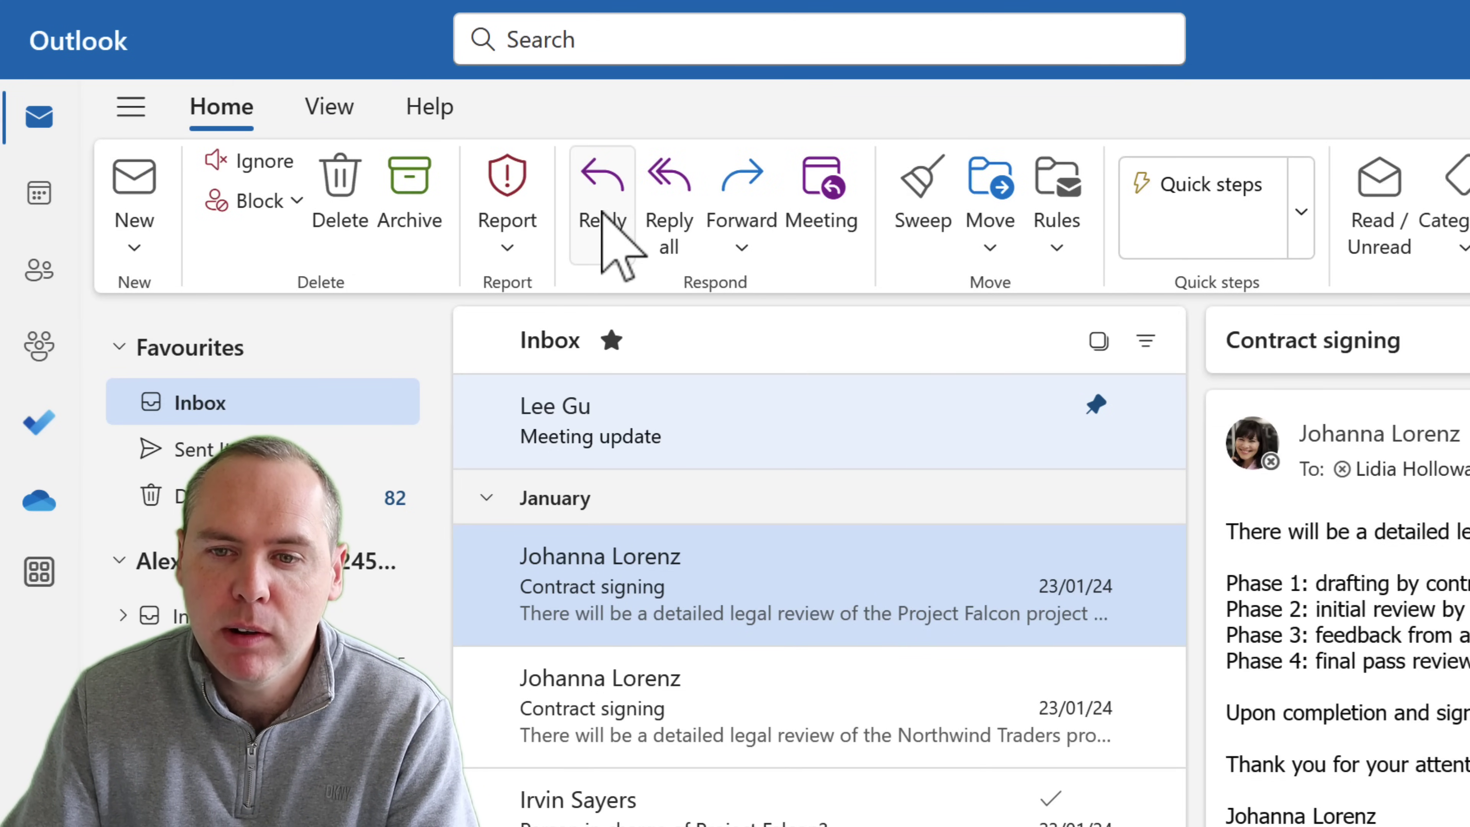
{"action": "left_click", "coordinate": [602, 214]}
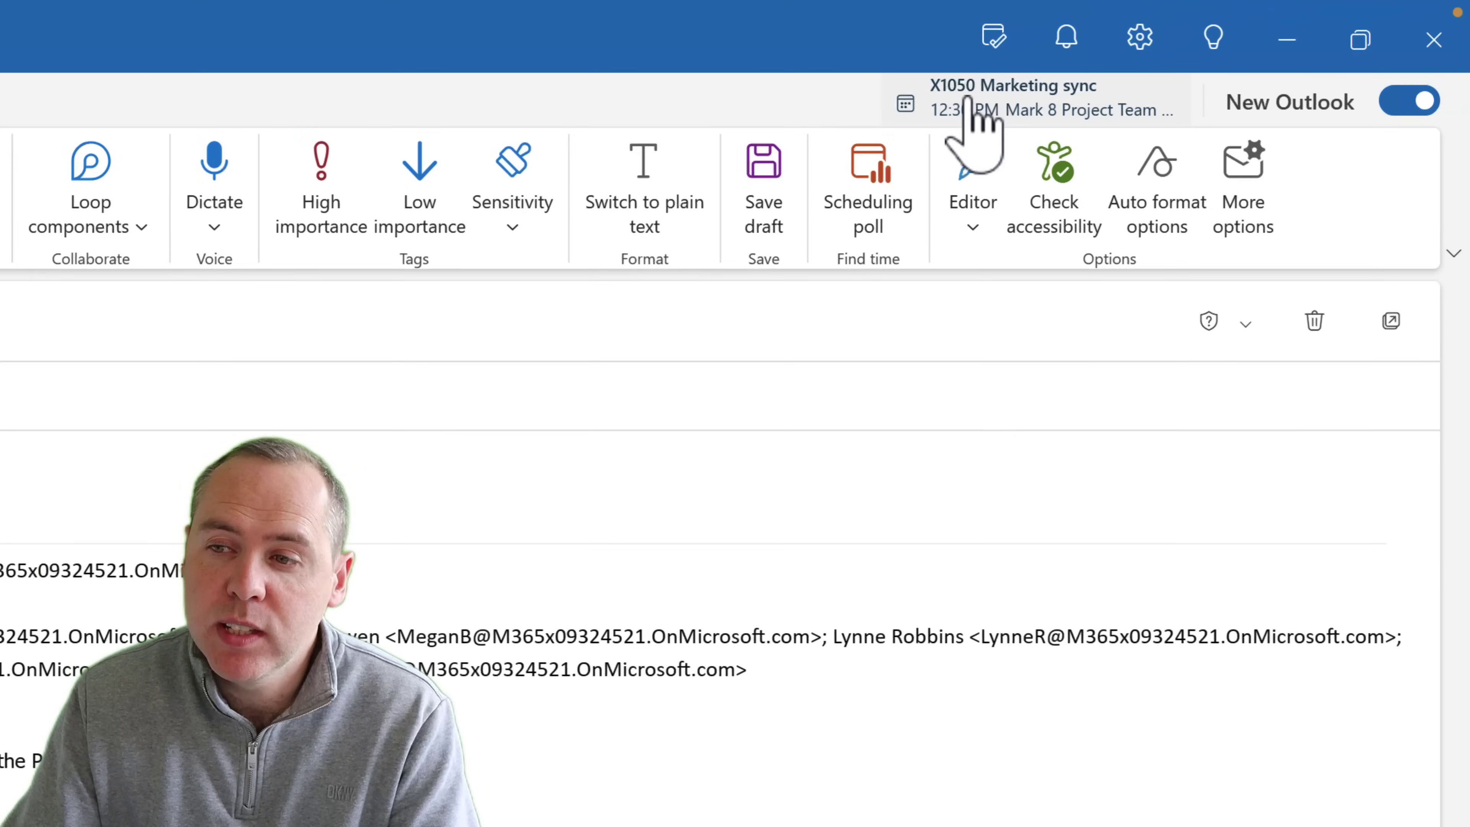
In the email Compose and reply settings, set messages to pop out to a new window, save and close the settings
{"action": "left_click", "coordinate": [1139, 37]}
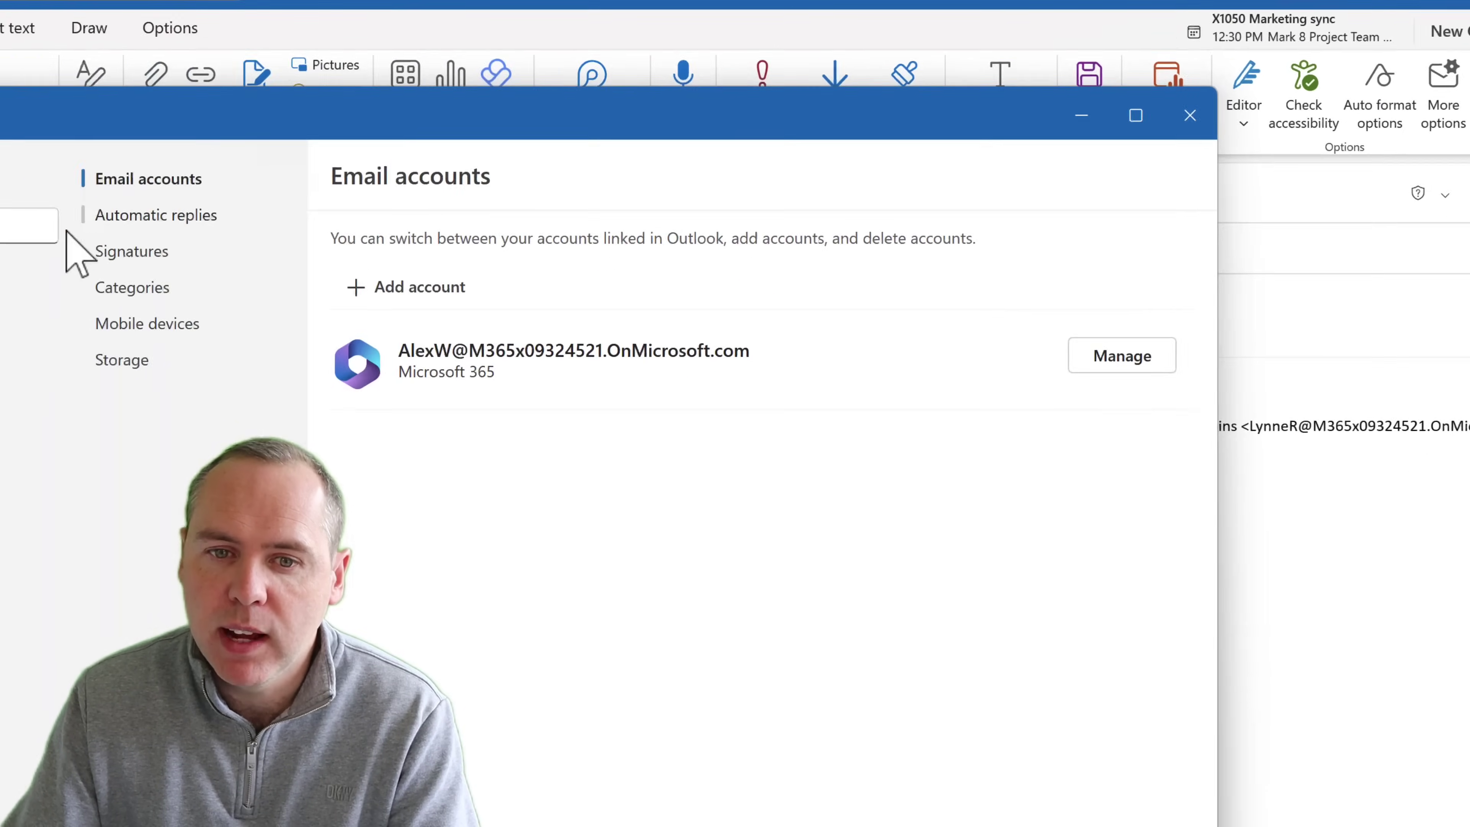
{"action": "left_click", "coordinate": [0, 354]}
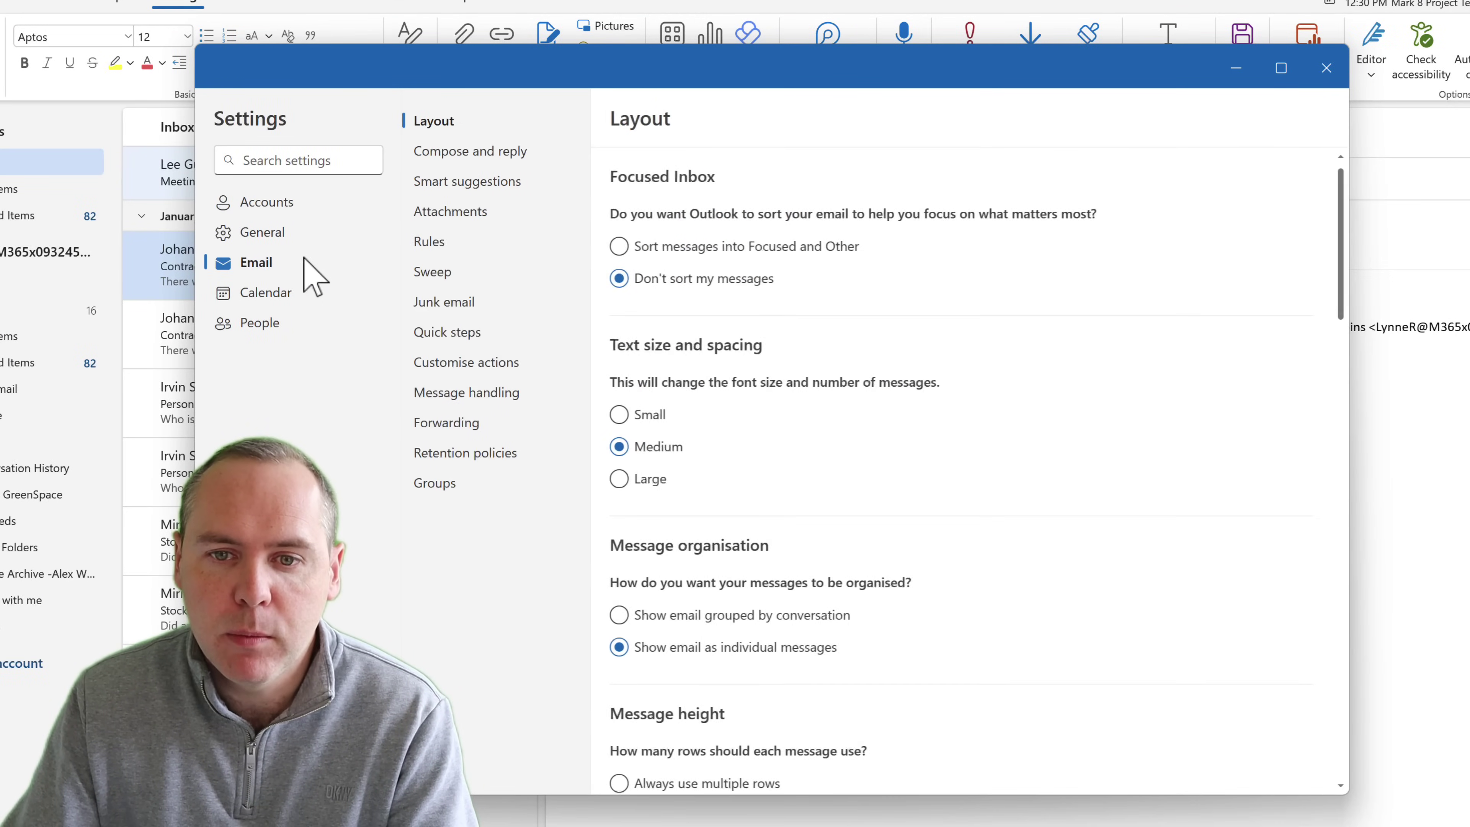
{"action": "left_click", "coordinate": [527, 150]}
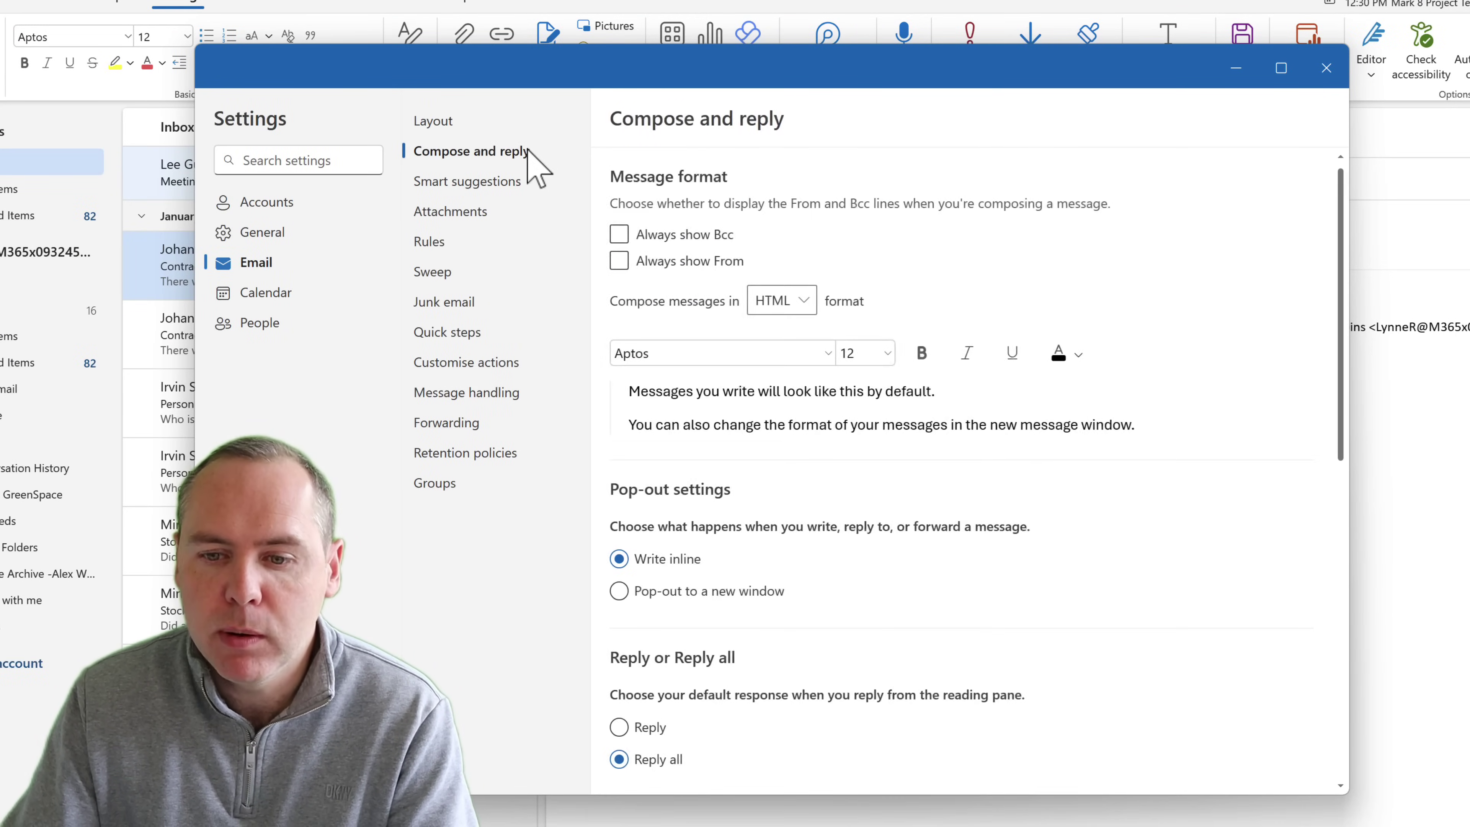
{"action": "scroll", "coordinate": [700, 504], "scroll_direction": "down", "scroll_amount": 2}
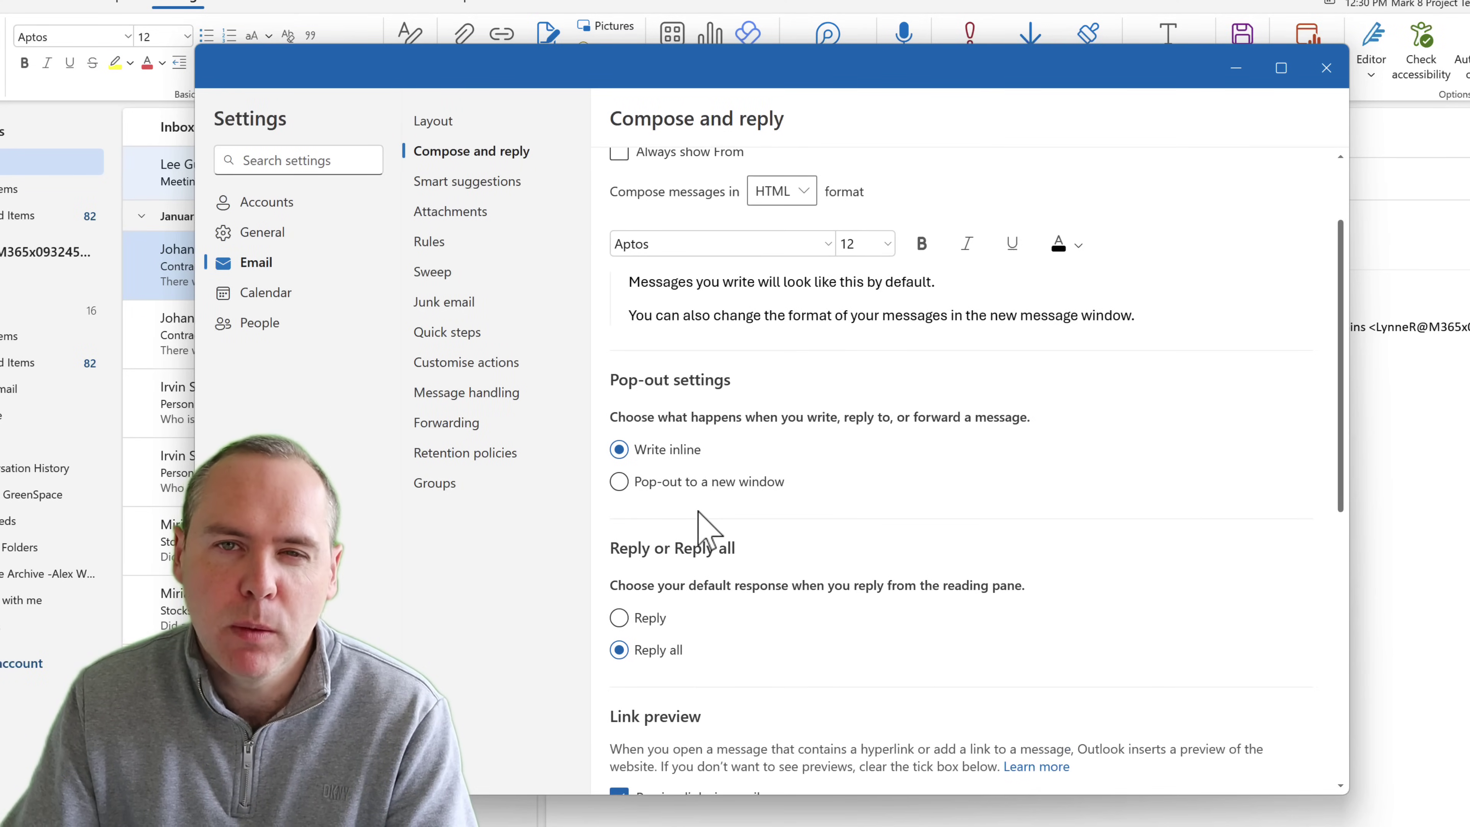
{"action": "left_click", "coordinate": [701, 491]}
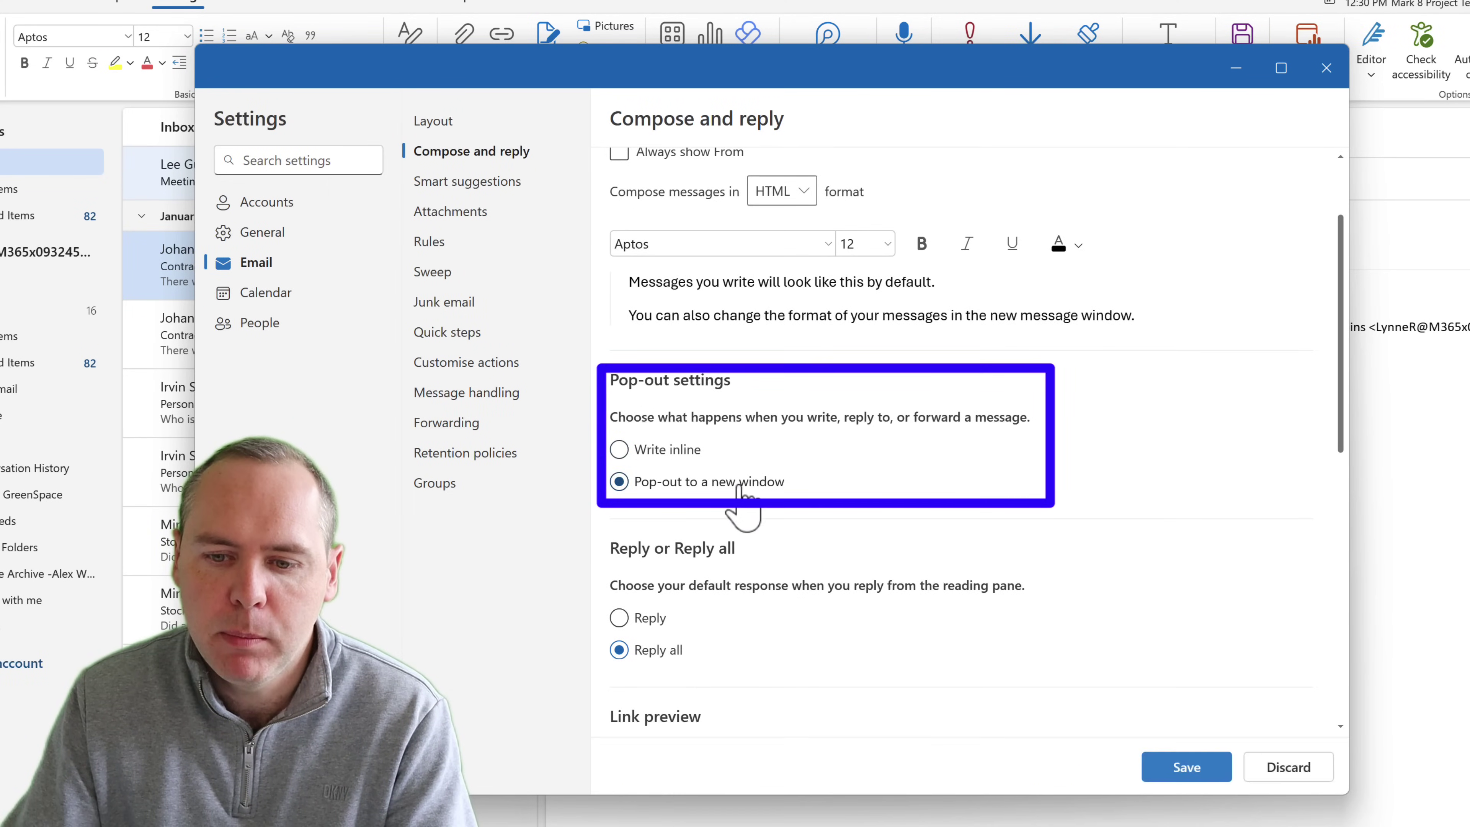
{"action": "left_click", "coordinate": [1164, 769]}
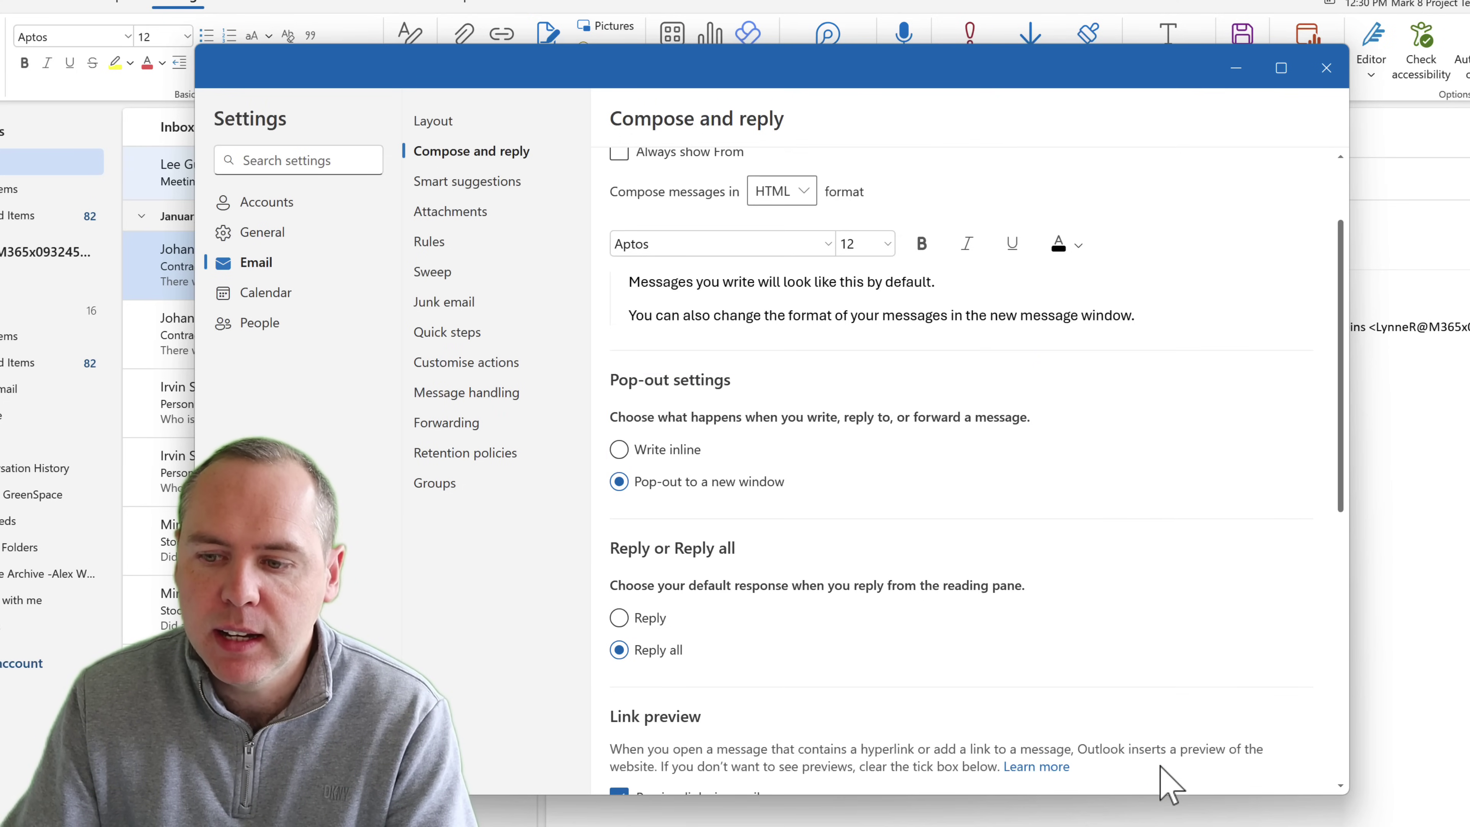
{"action": "left_click", "coordinate": [1325, 68]}
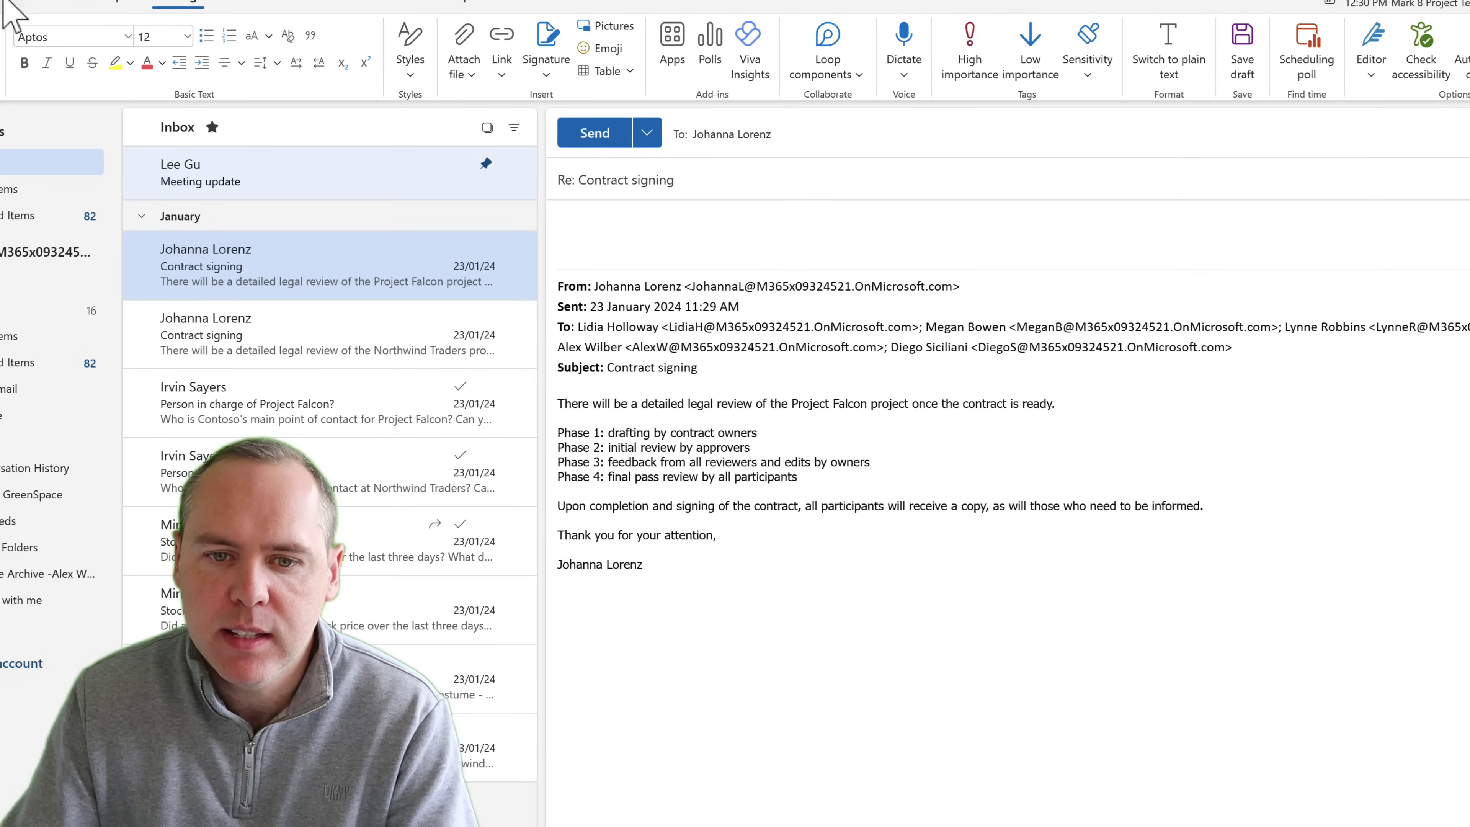
Reply to the Northwind Traders "Contract signing" message in its own window and move that window aside
{"action": "left_click", "coordinate": [233, 350]}
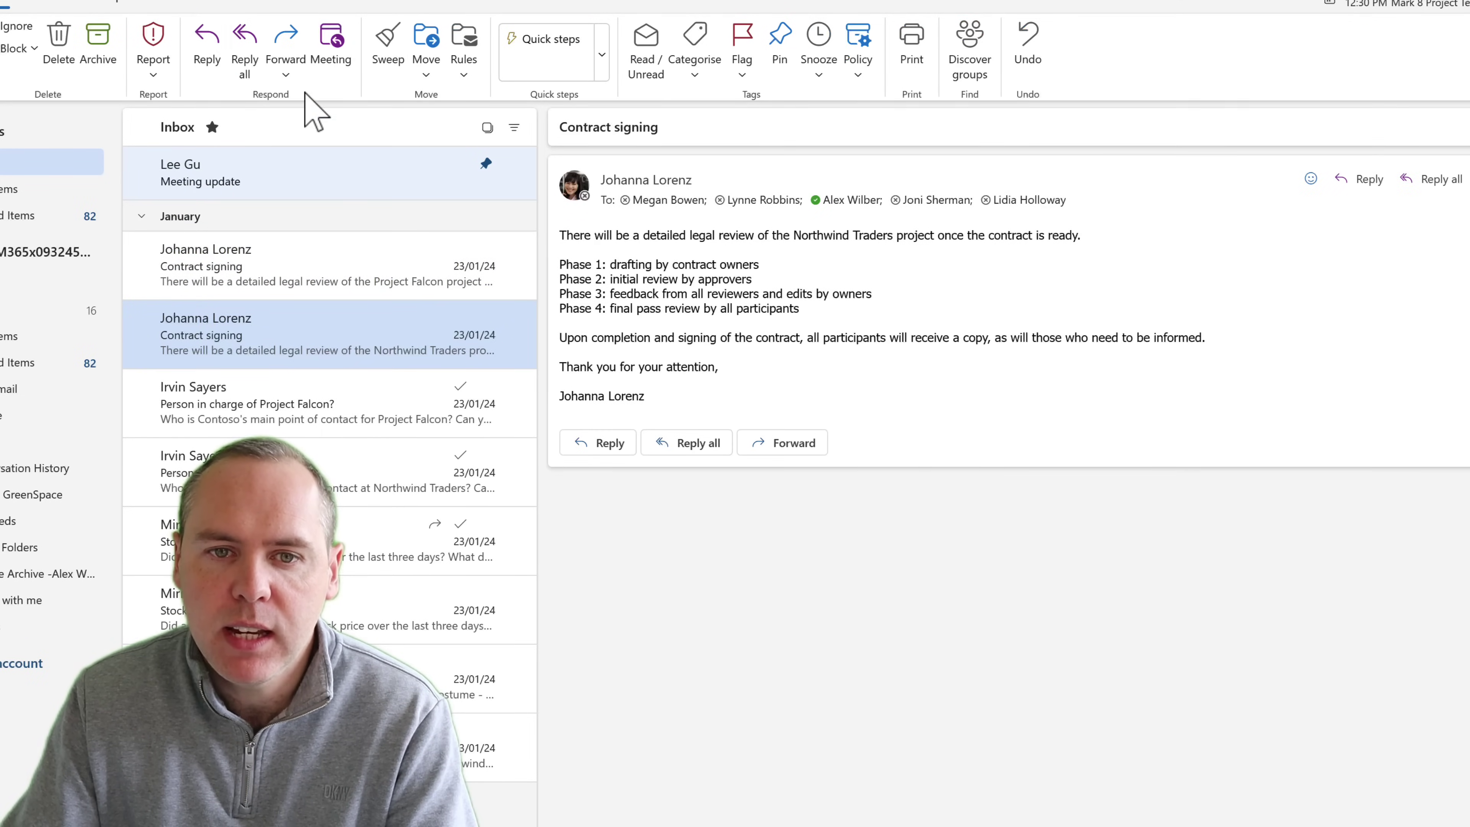
{"action": "left_click", "coordinate": [206, 58]}
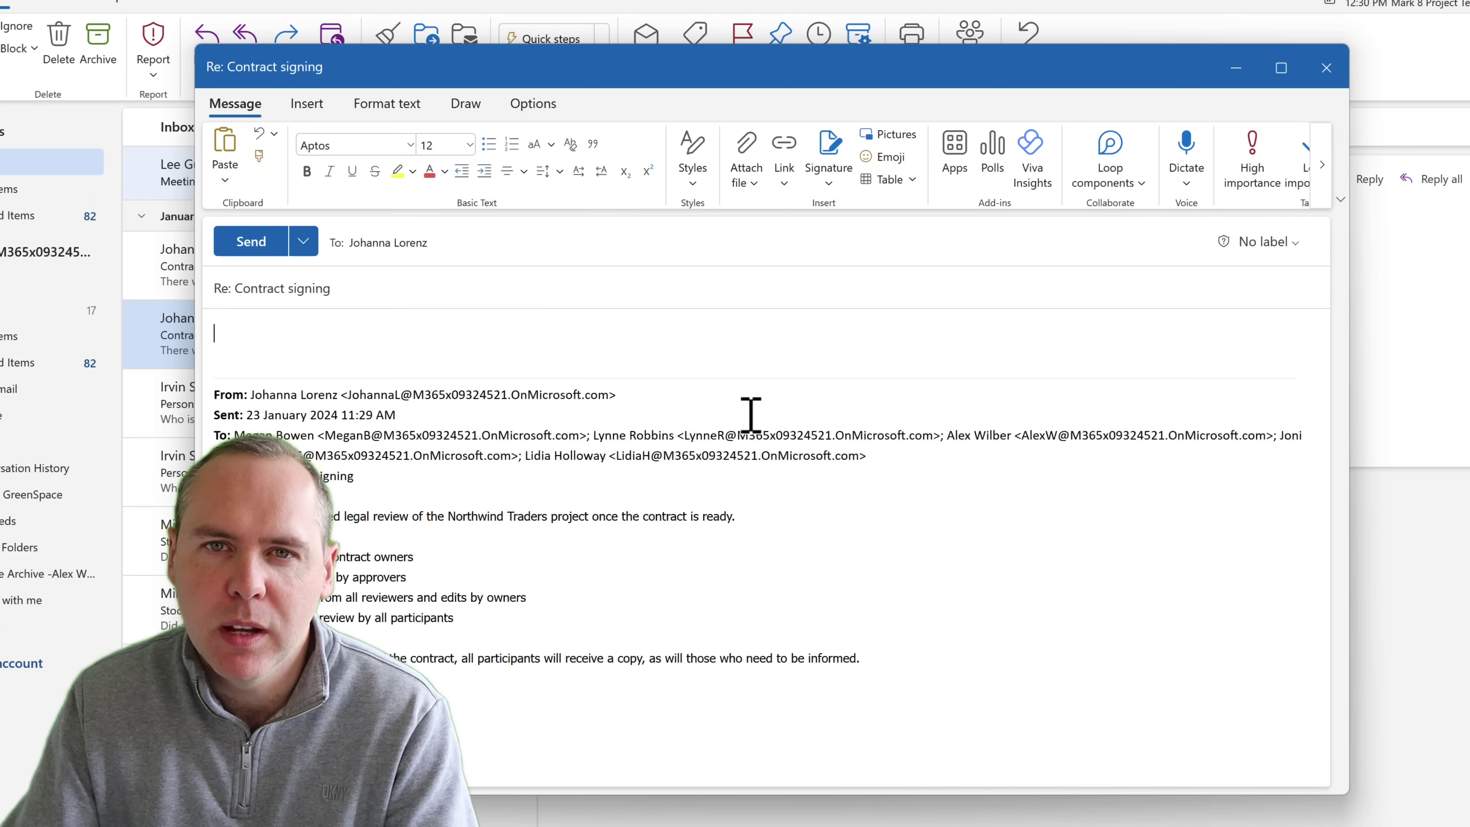
{"action": "left_click_drag", "start_coordinate": [454, 72], "coordinate": [1047, 109]}
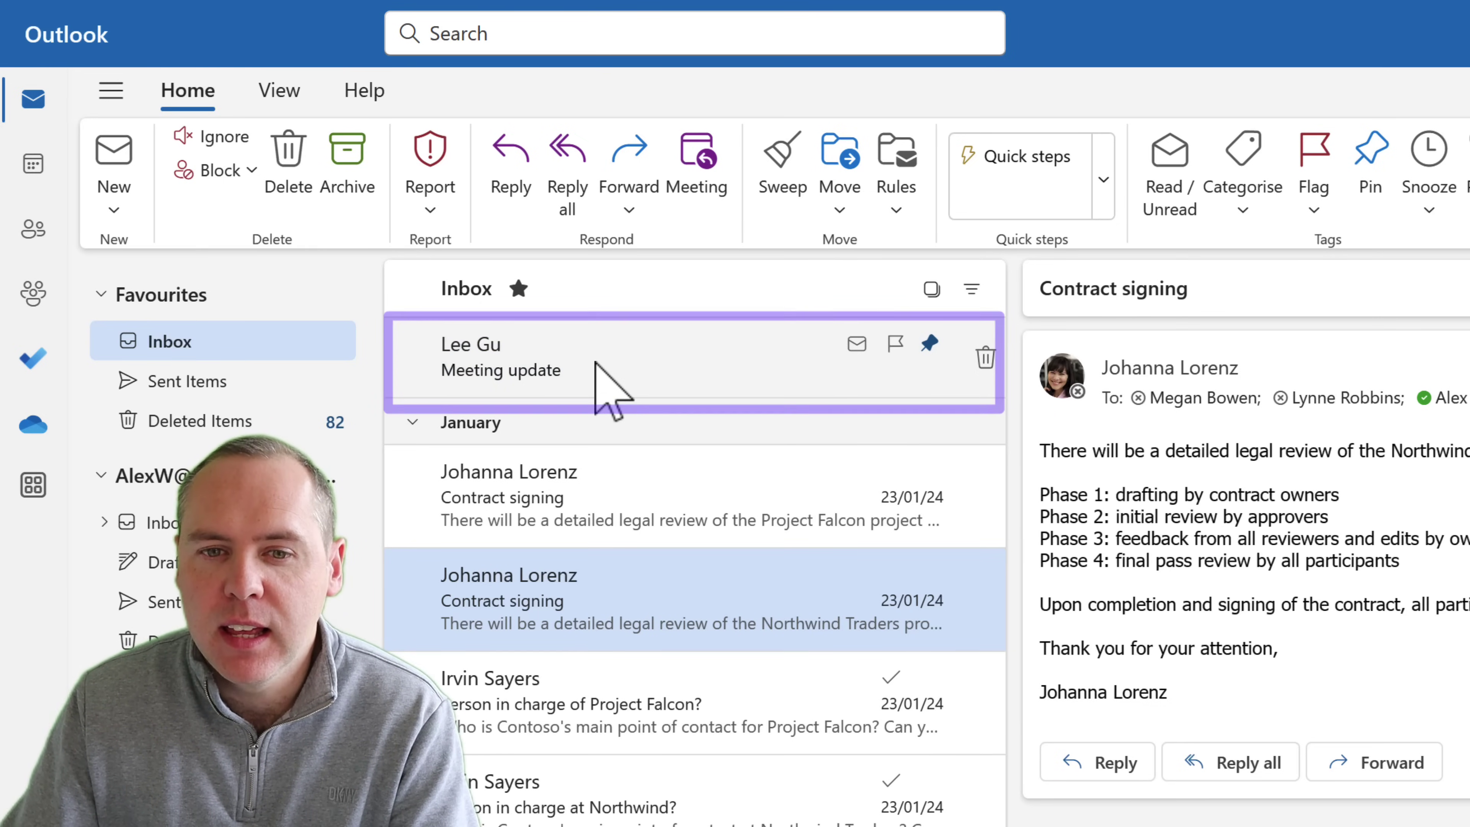
View the pinned "Meeting update" message, and pin the Project Falcon "Contract signing" message to the top of the inbox
{"action": "left_click", "coordinate": [607, 389]}
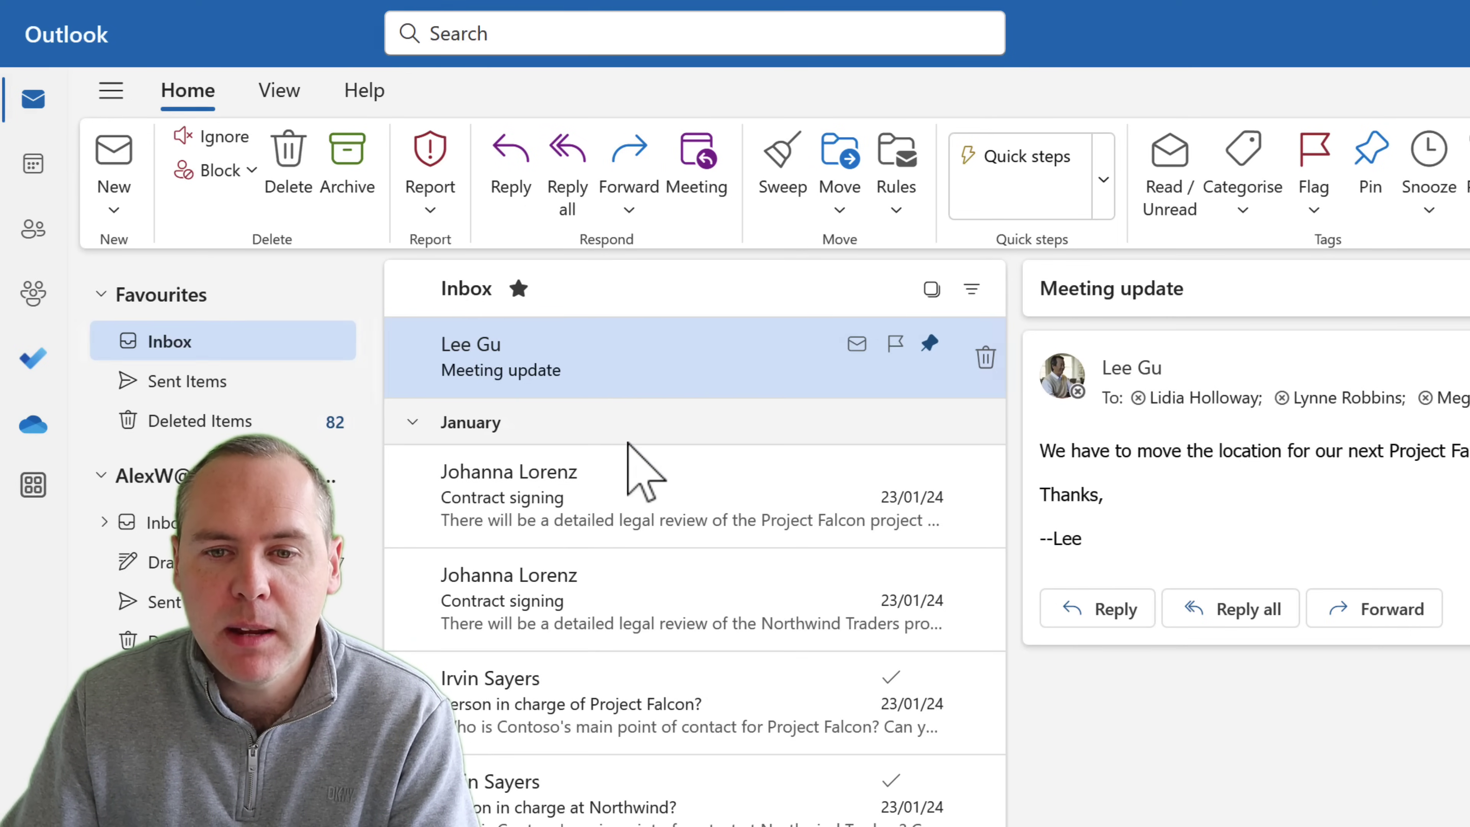
{"action": "left_click", "coordinate": [637, 530]}
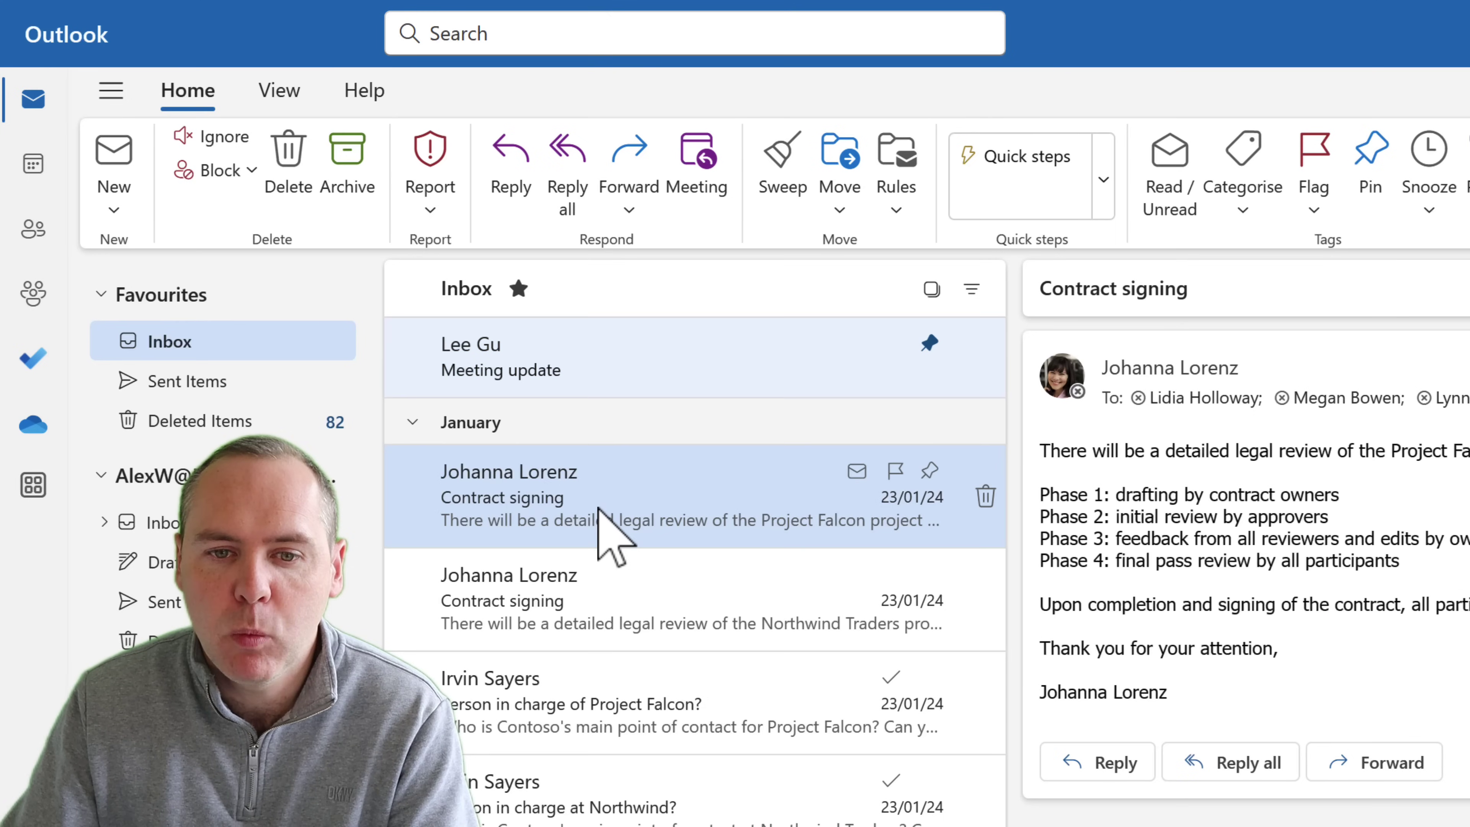
{"action": "left_click", "coordinate": [929, 470]}
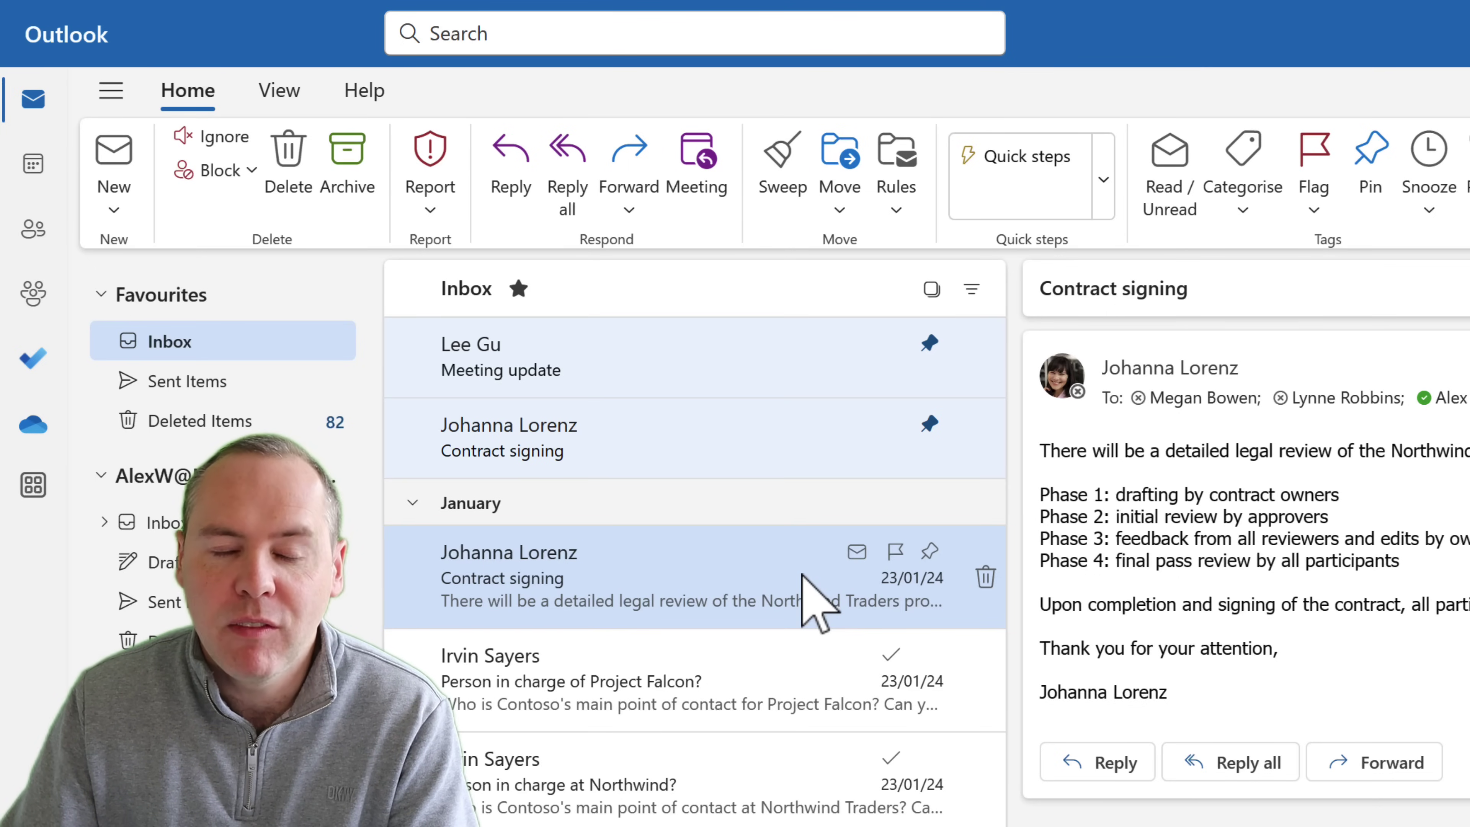
Unpin the Project Falcon "Contract signing" message and the "Meeting update" message from the top of the inbox
{"action": "left_click", "coordinate": [712, 437]}
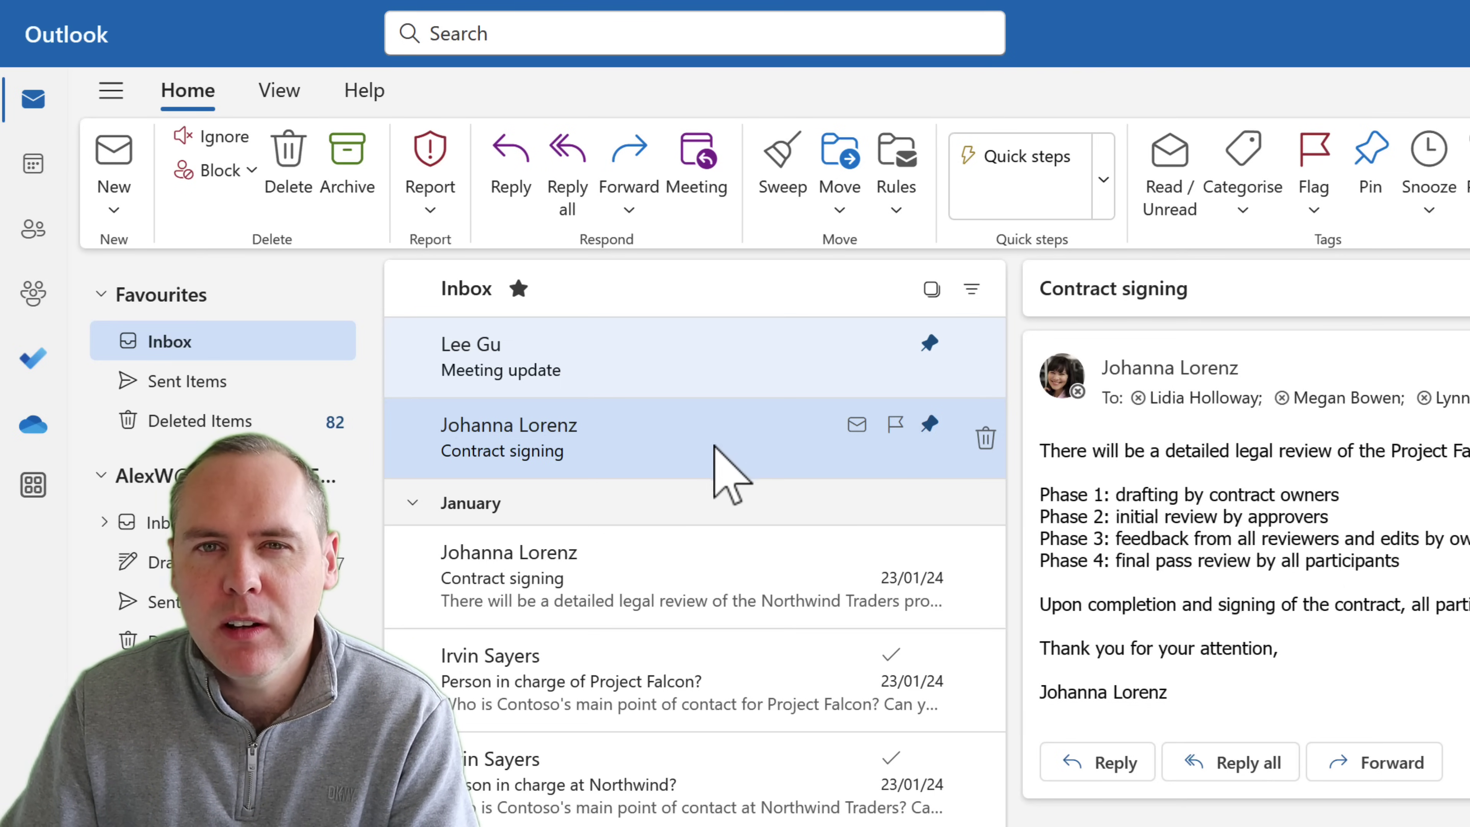
{"action": "left_click", "coordinate": [929, 426]}
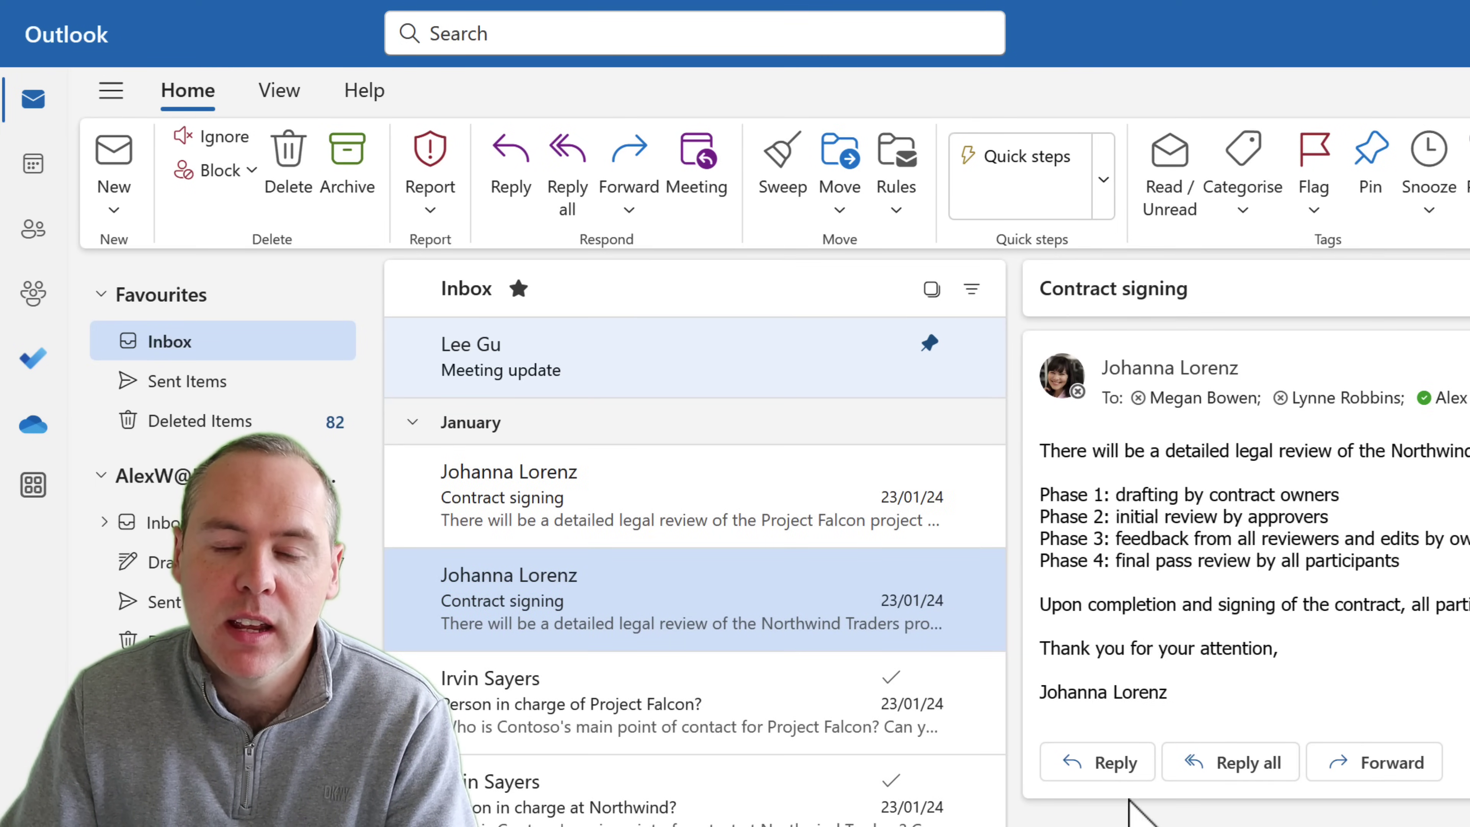
{"action": "left_click", "coordinate": [930, 343]}
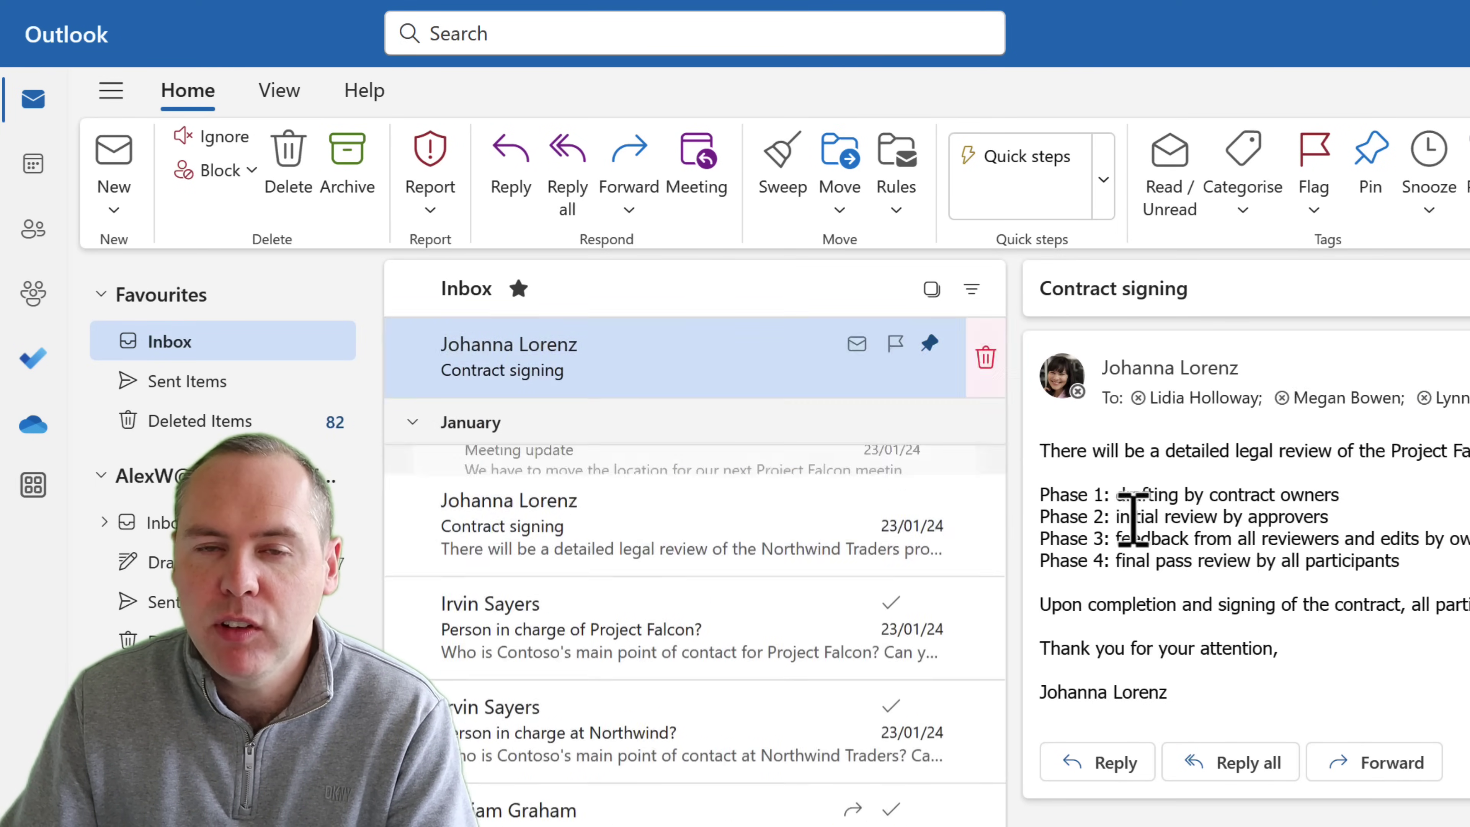
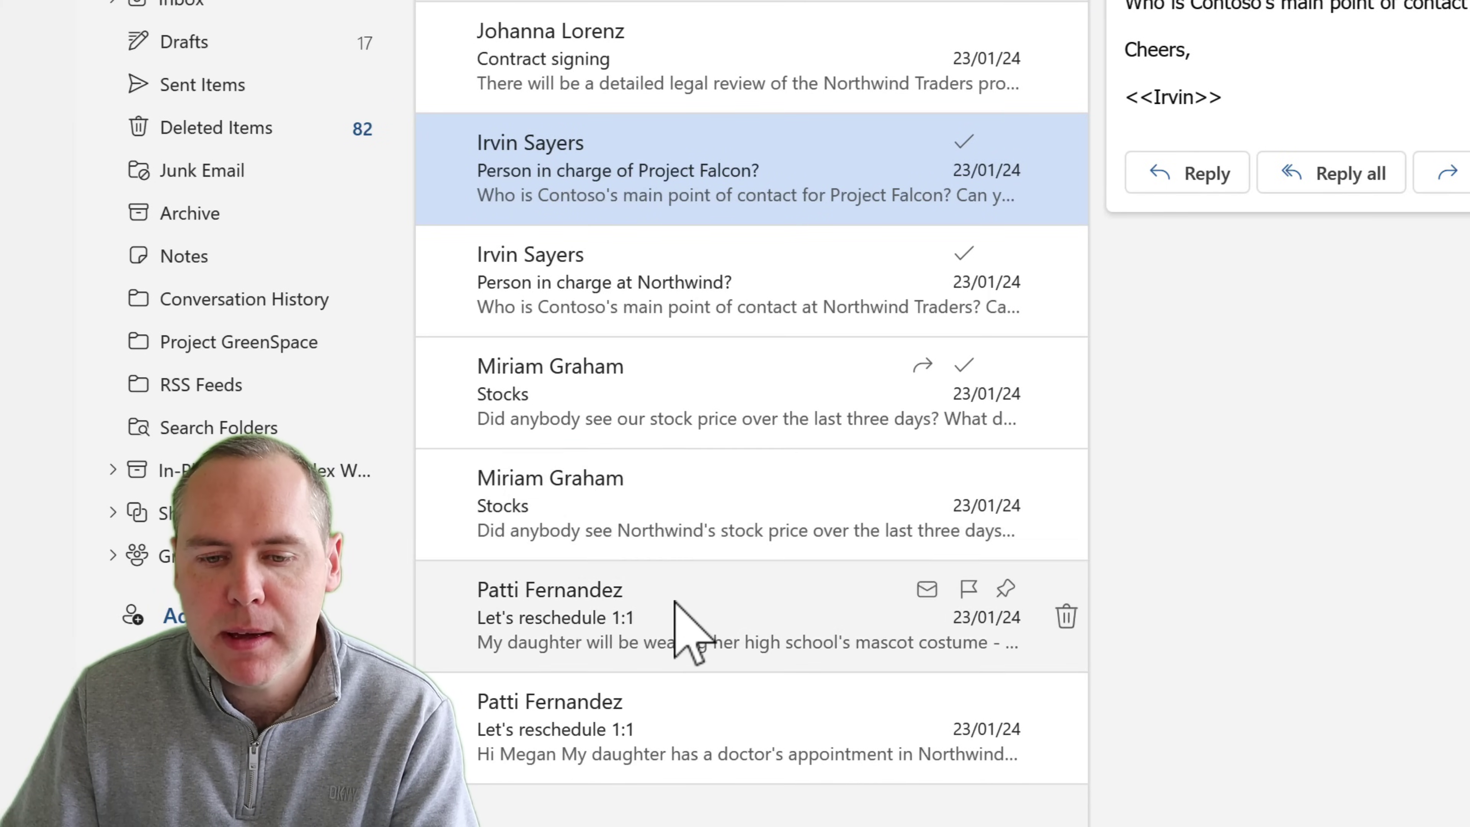
Create a sky blue favourite category named Project Northwind and assign it to the "Stocks" message about Northwind's stock price
{"action": "left_click", "coordinate": [700, 531]}
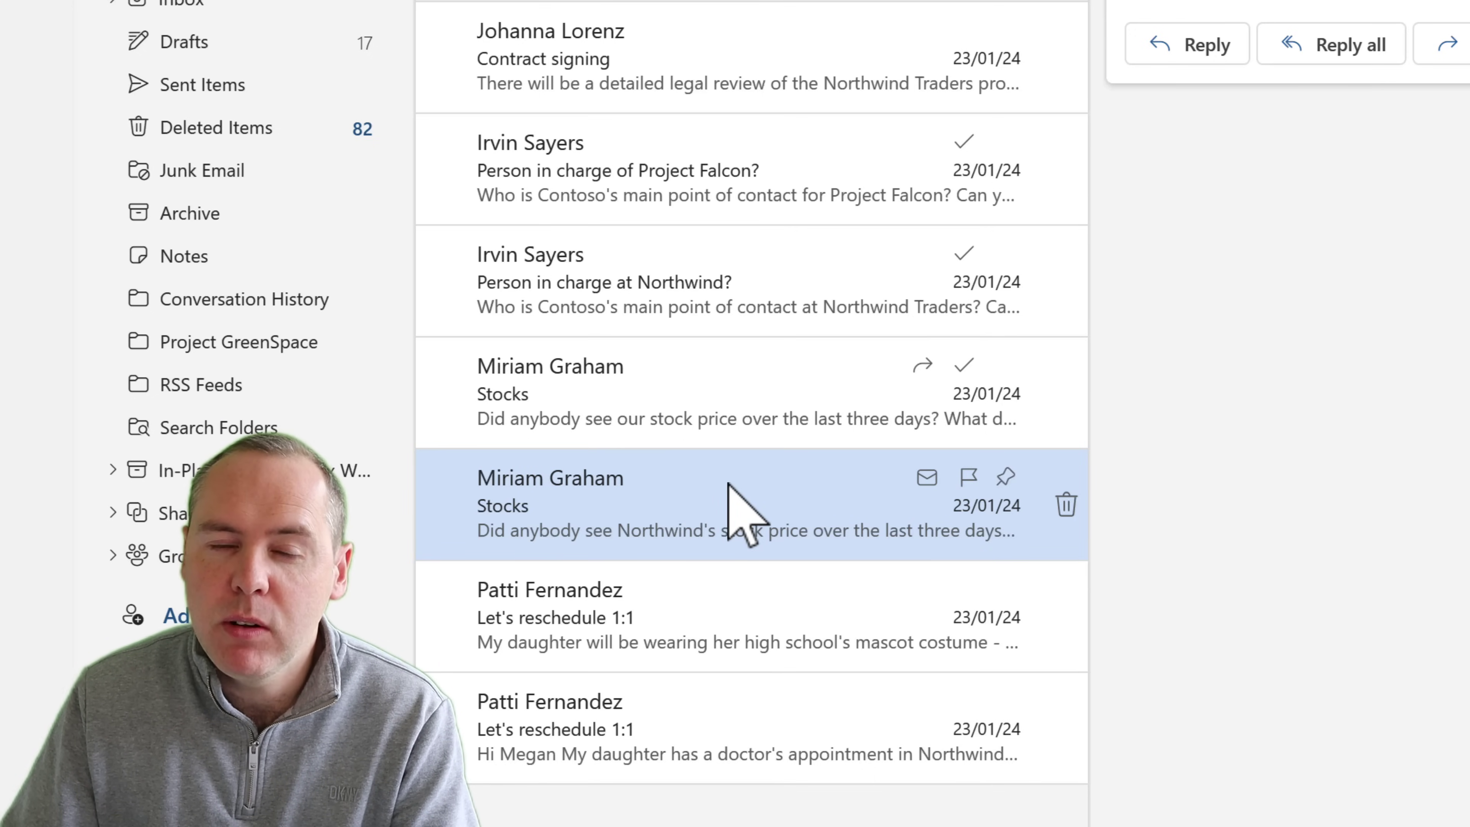
{"action": "right_click", "coordinate": [718, 510]}
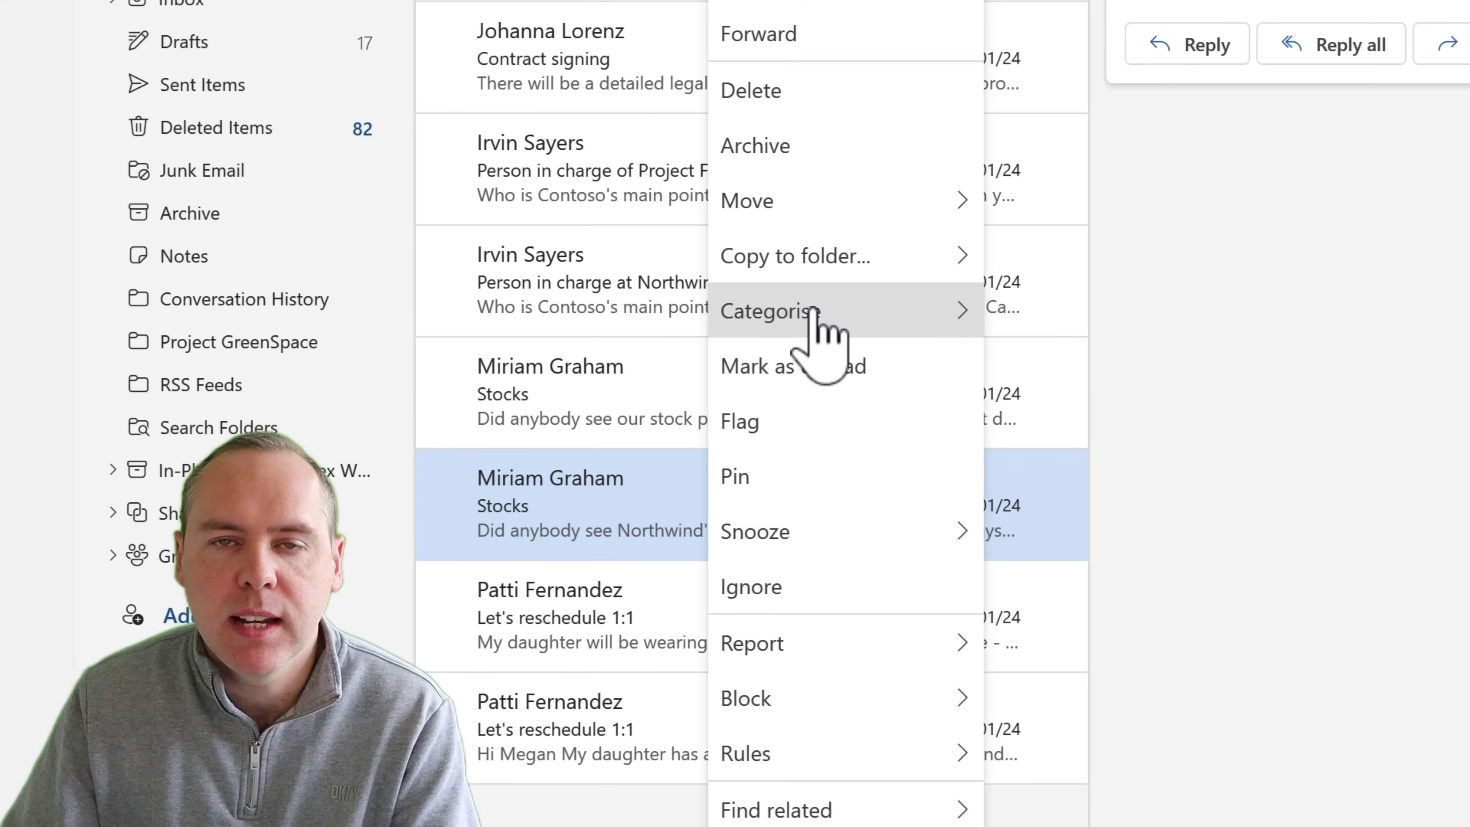
{"action": "mouse_move", "coordinate": [817, 320]}
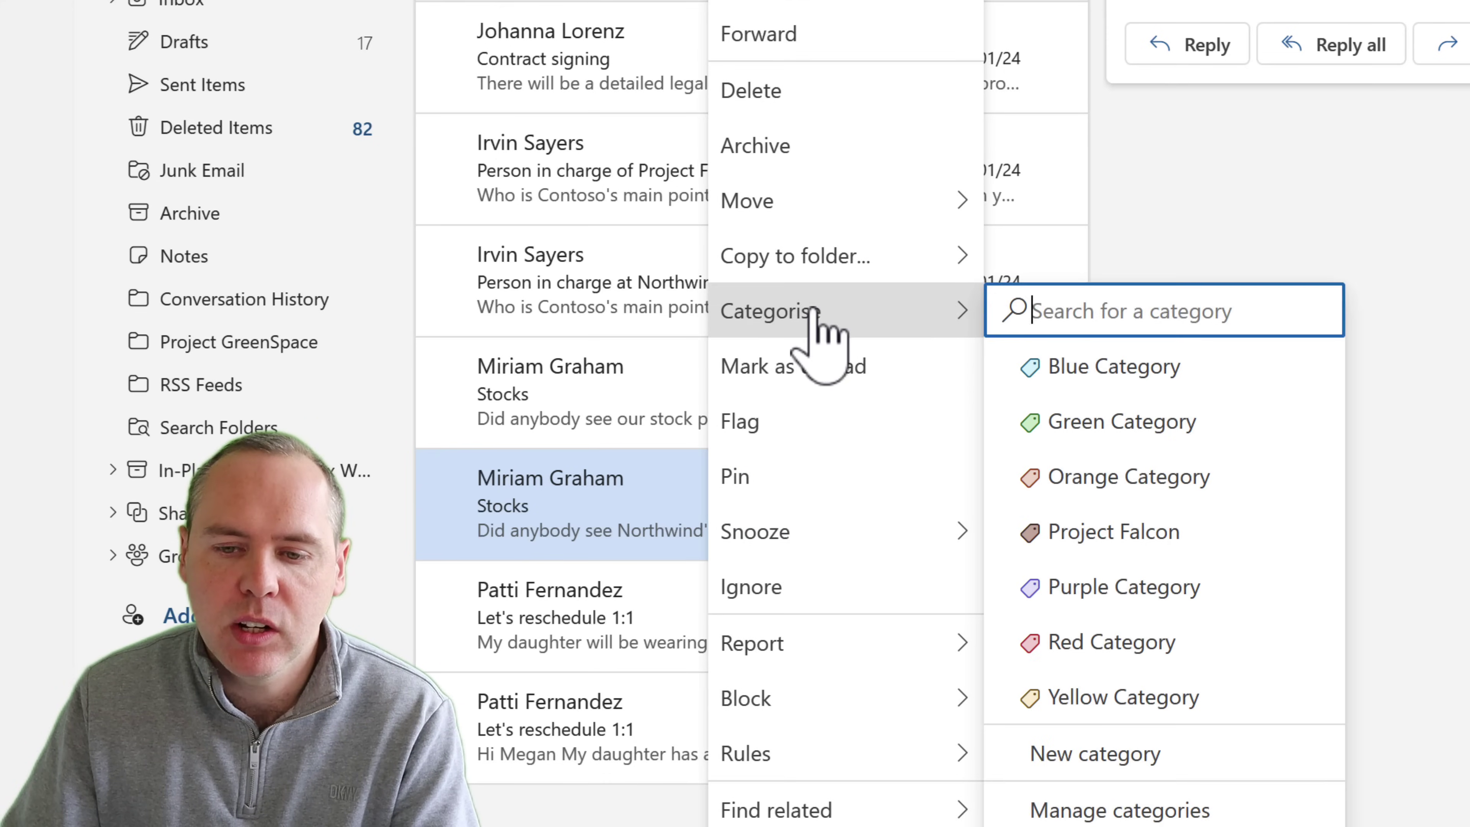
{"action": "left_click", "coordinate": [1160, 752]}
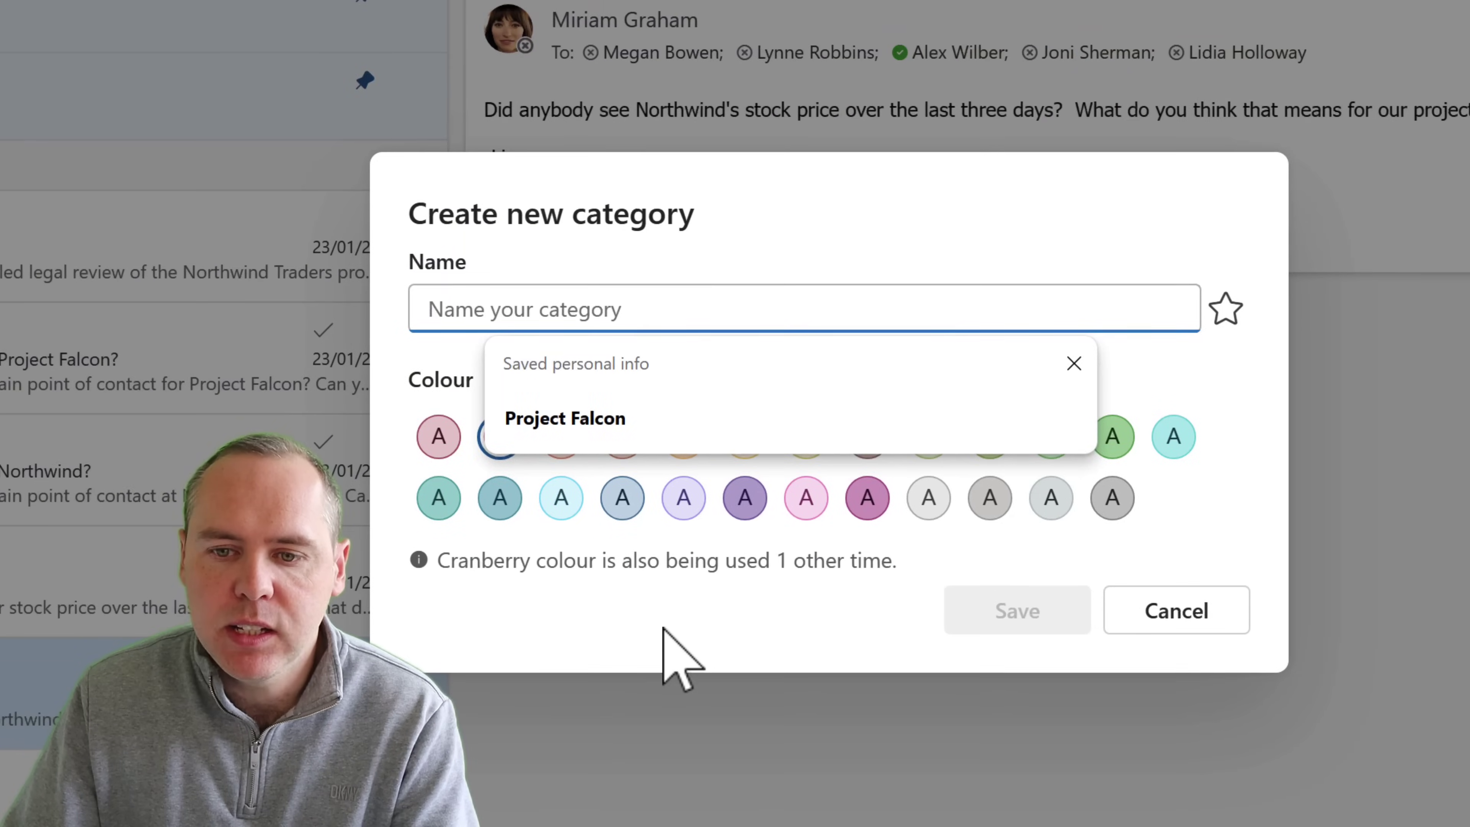
{"action": "left_click", "coordinate": [755, 596]}
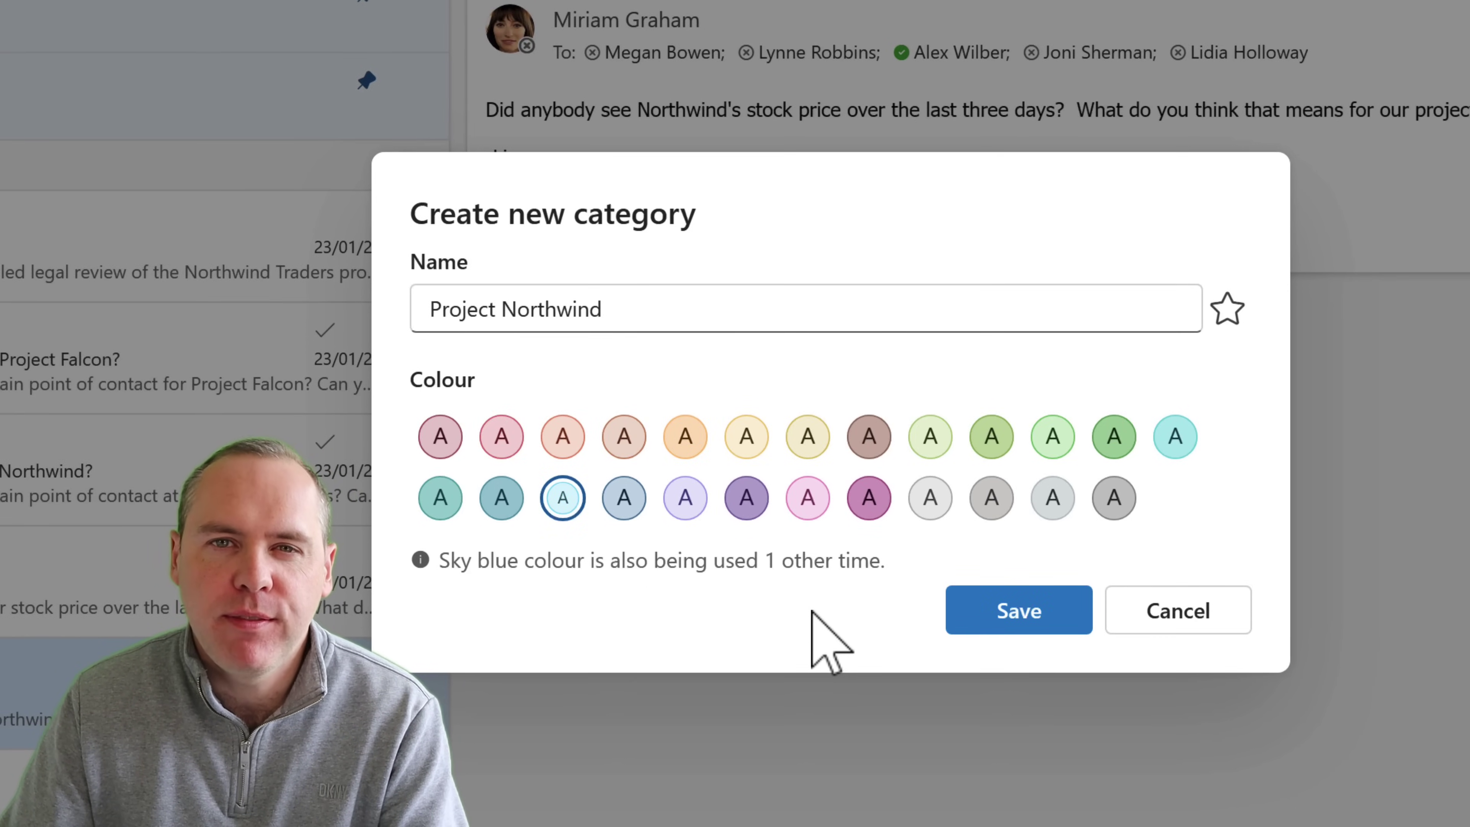
{"action": "left_click", "coordinate": [1226, 324]}
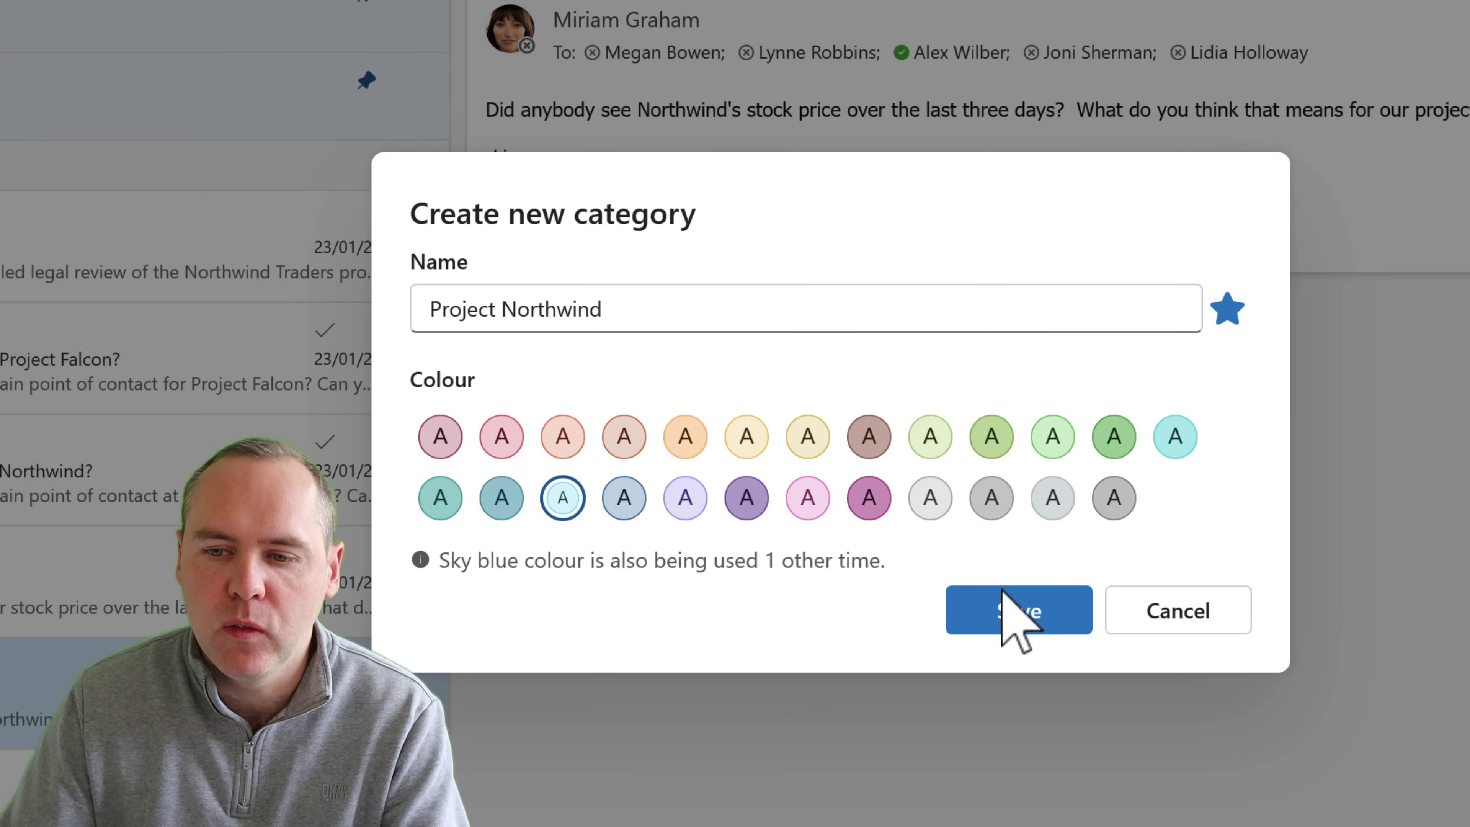
{"action": "left_click", "coordinate": [1010, 628]}
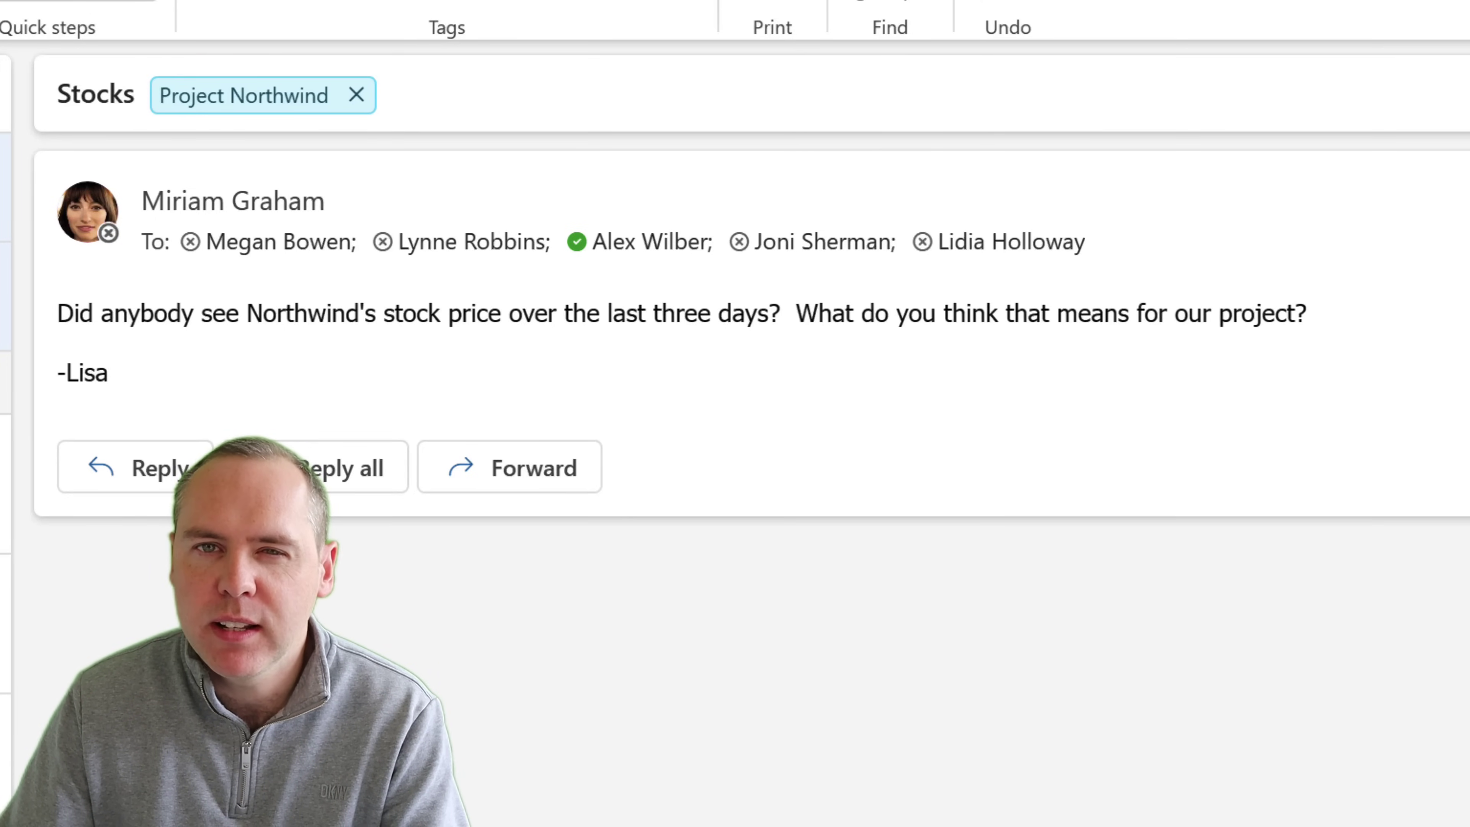
View the Project Northwind favourite, return to the inbox and assign that category to the "Stocks" message about Project Falcon
{"action": "left_click", "coordinate": [315, 313]}
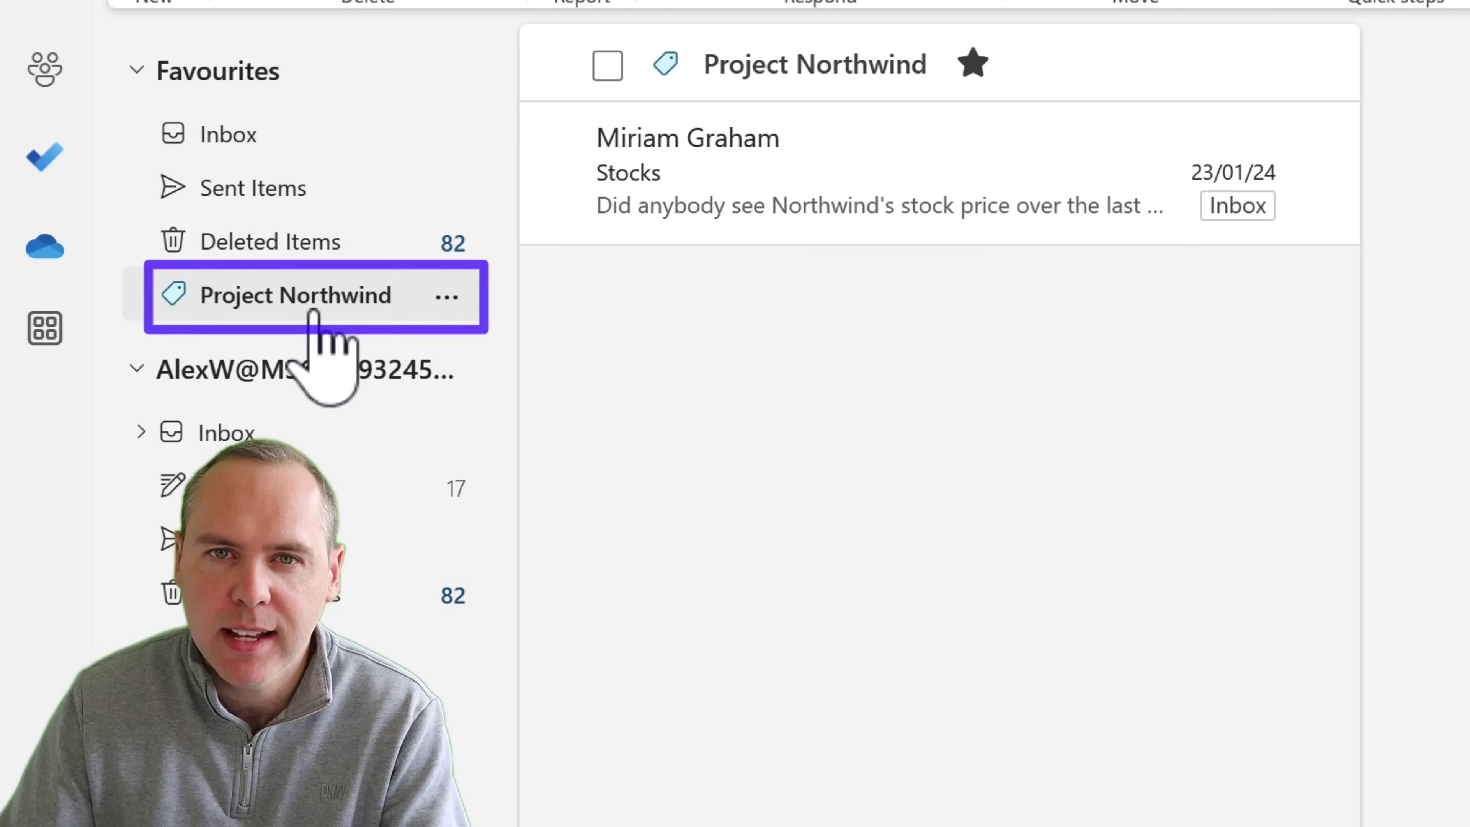
{"action": "left_click", "coordinate": [288, 135]}
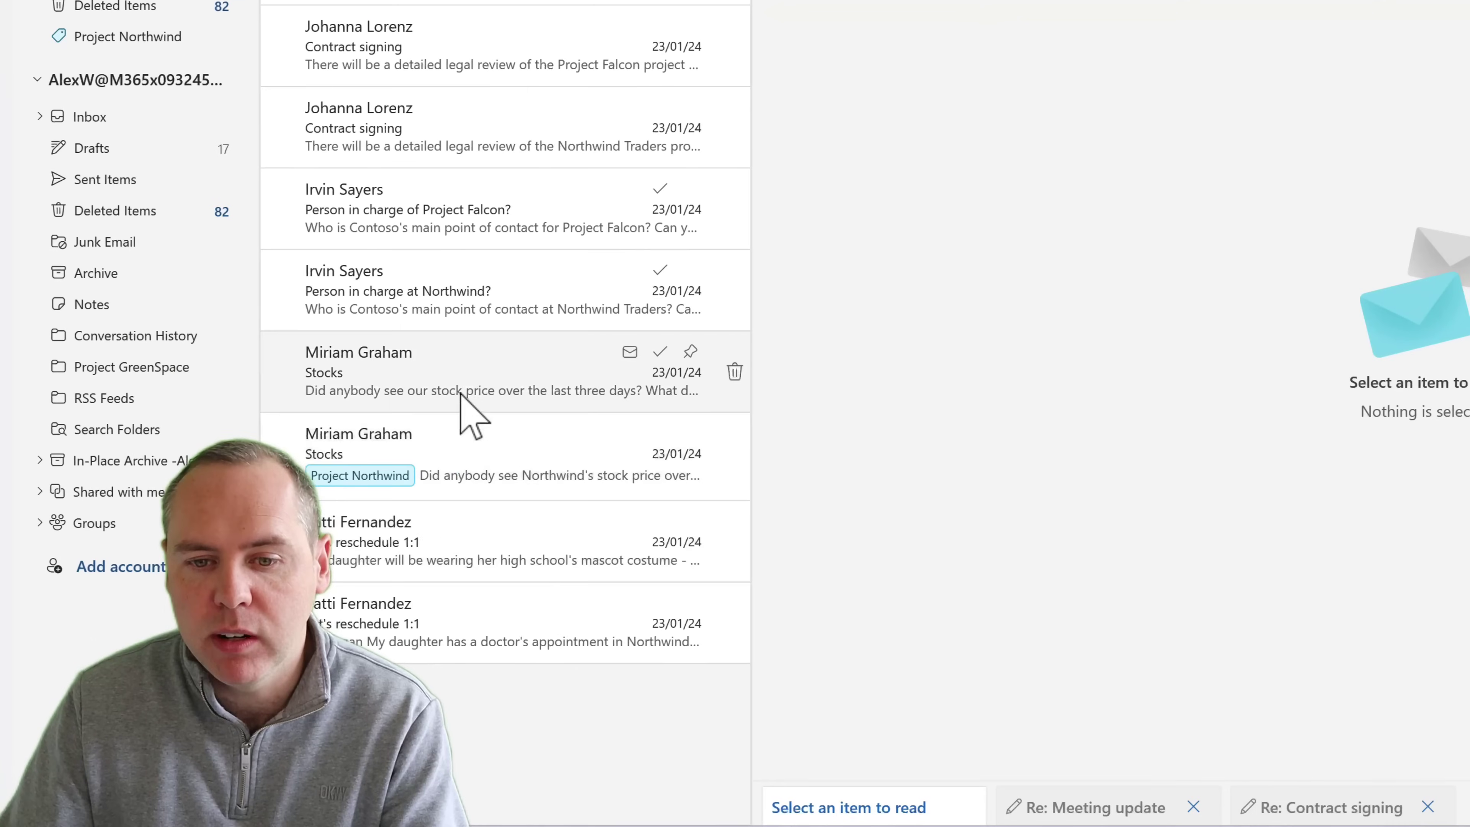
{"action": "left_click", "coordinate": [469, 377]}
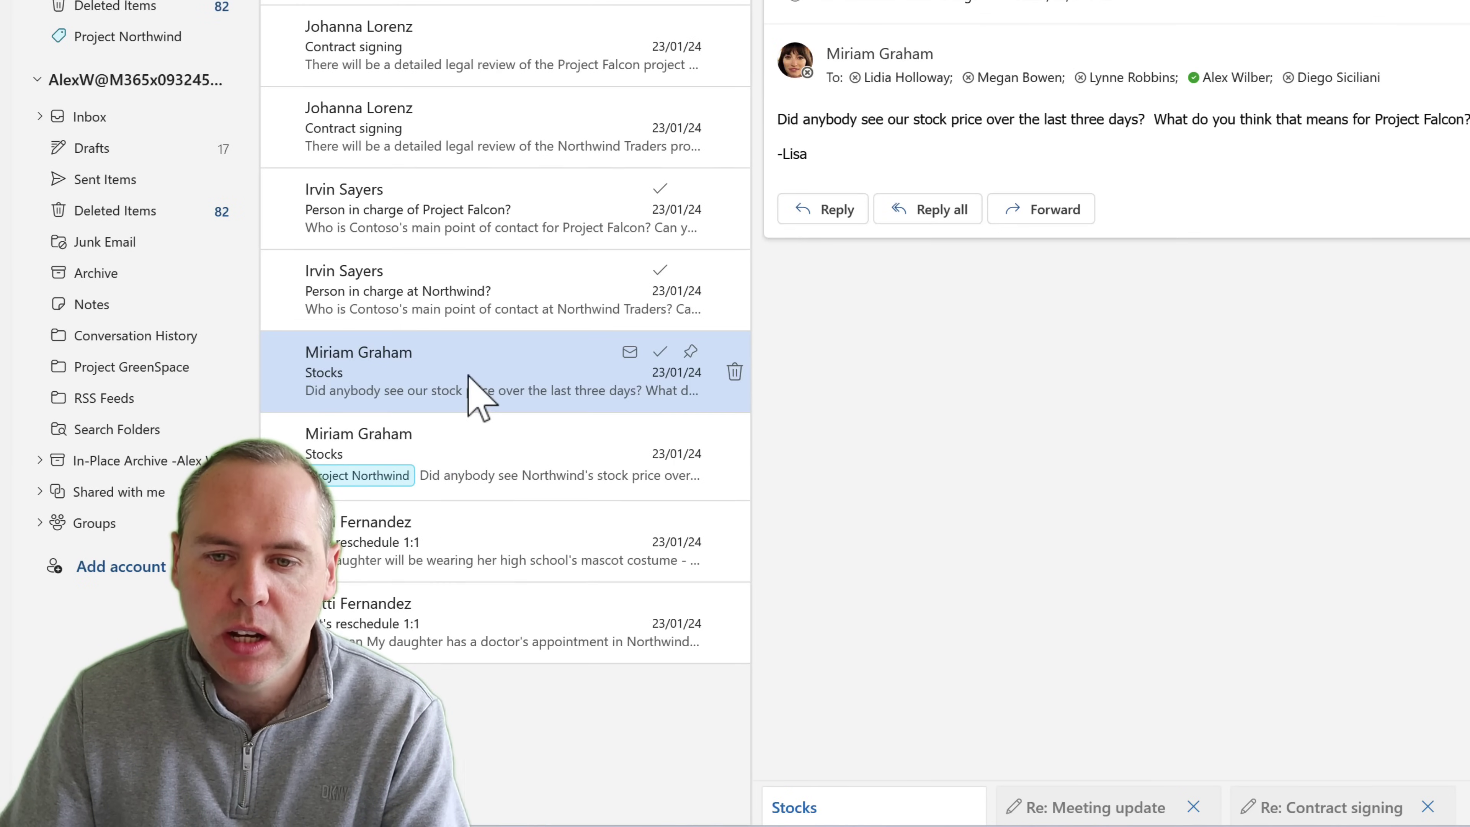
{"action": "right_click", "coordinate": [469, 380]}
{"action": "mouse_move", "coordinate": [559, 328]}
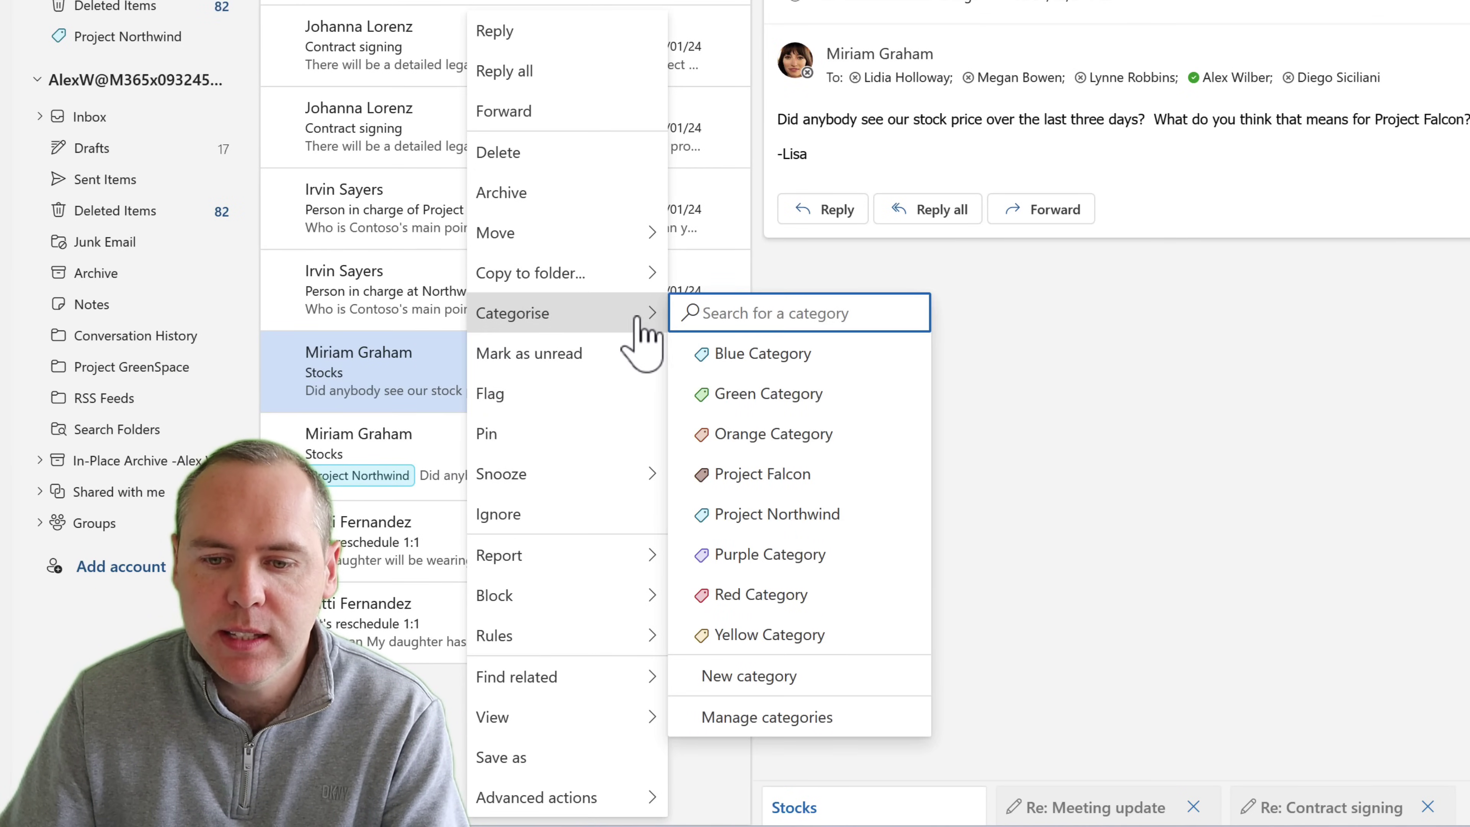
{"action": "left_click", "coordinate": [798, 513]}
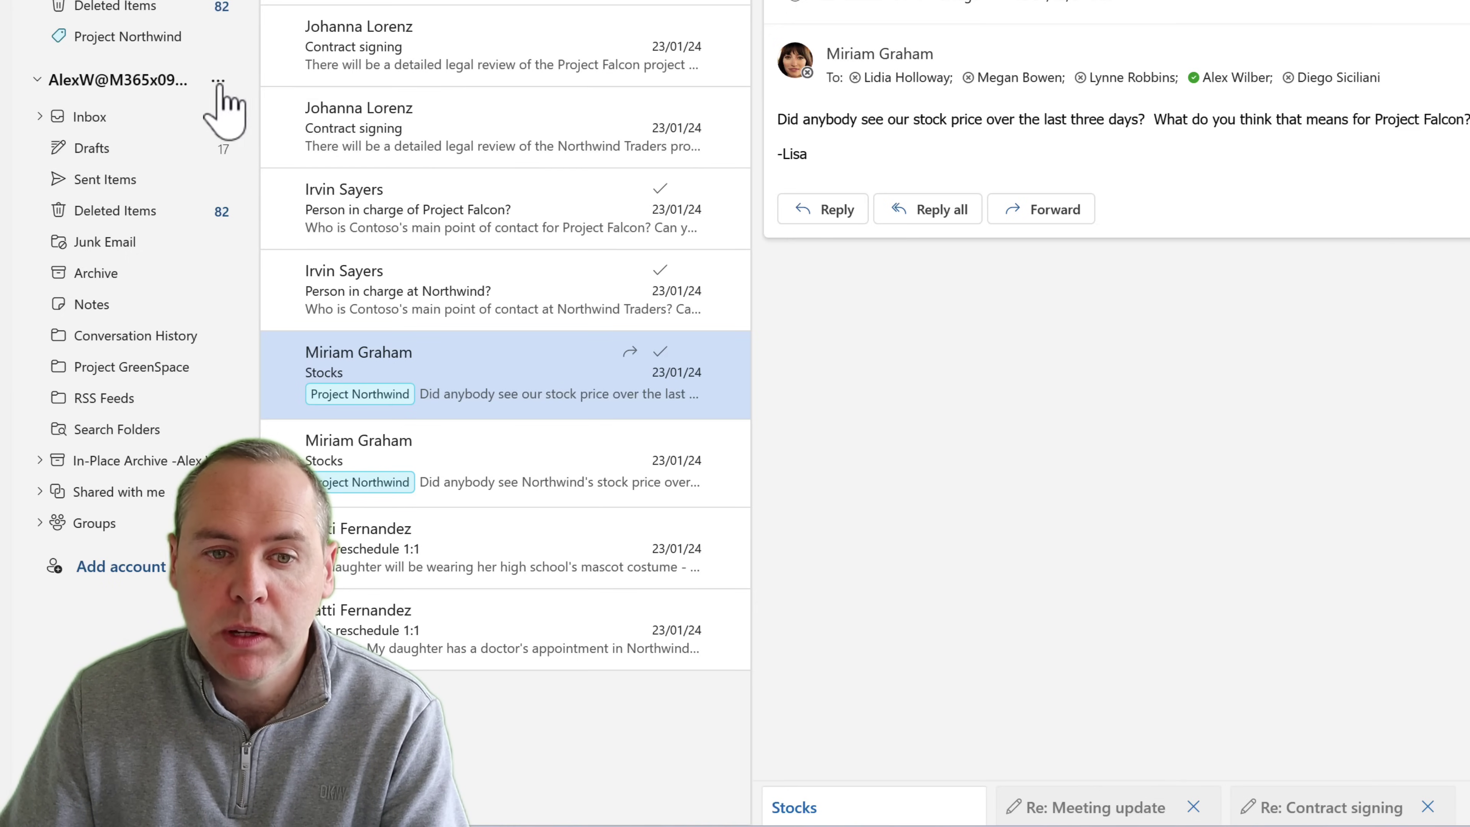
View the messages in the Project Northwind favourite, and search all folders for the Project Northwind category
{"action": "left_click", "coordinate": [146, 37]}
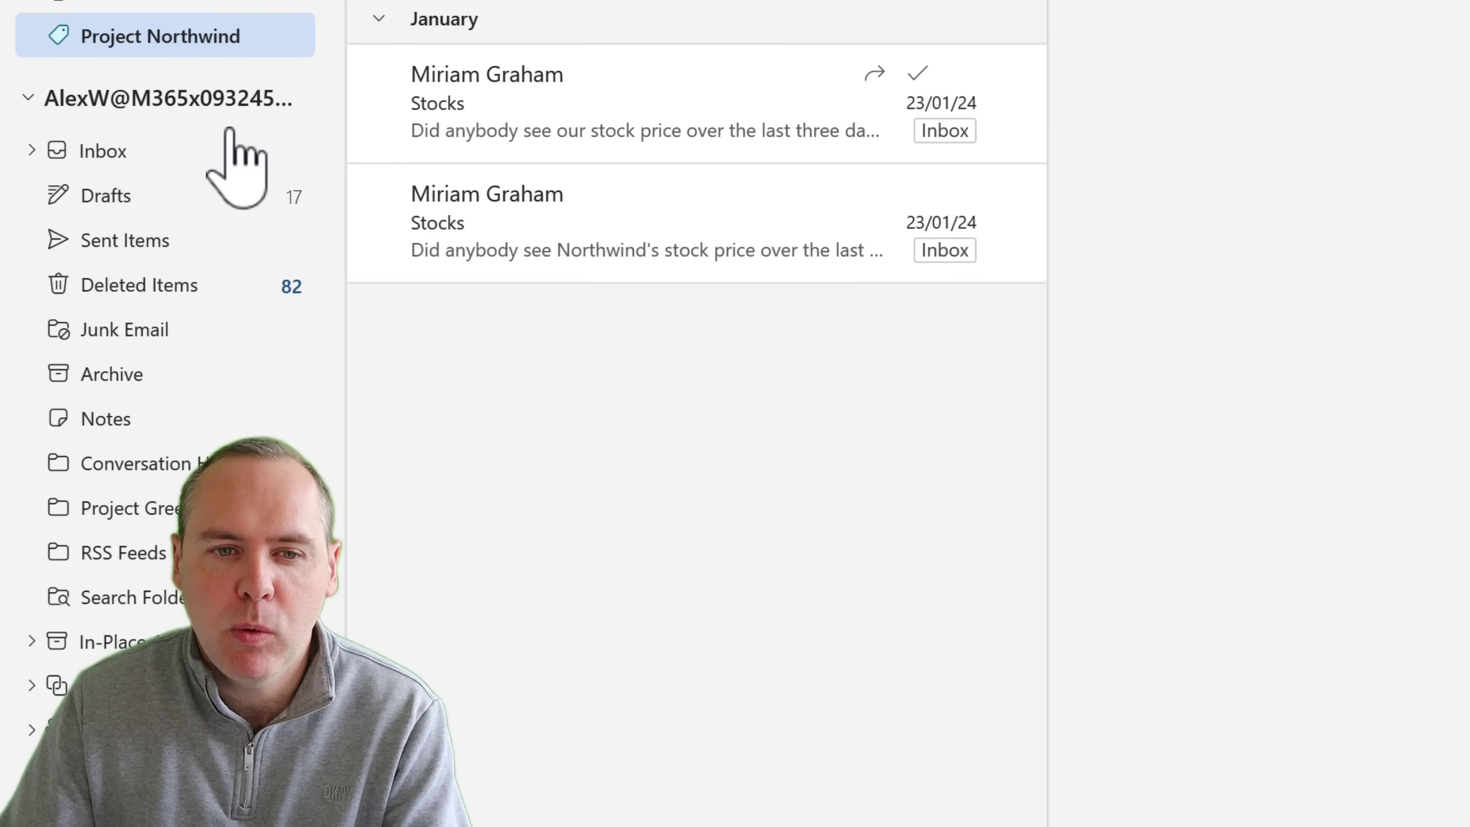
{"action": "left_click", "coordinate": [144, 2]}
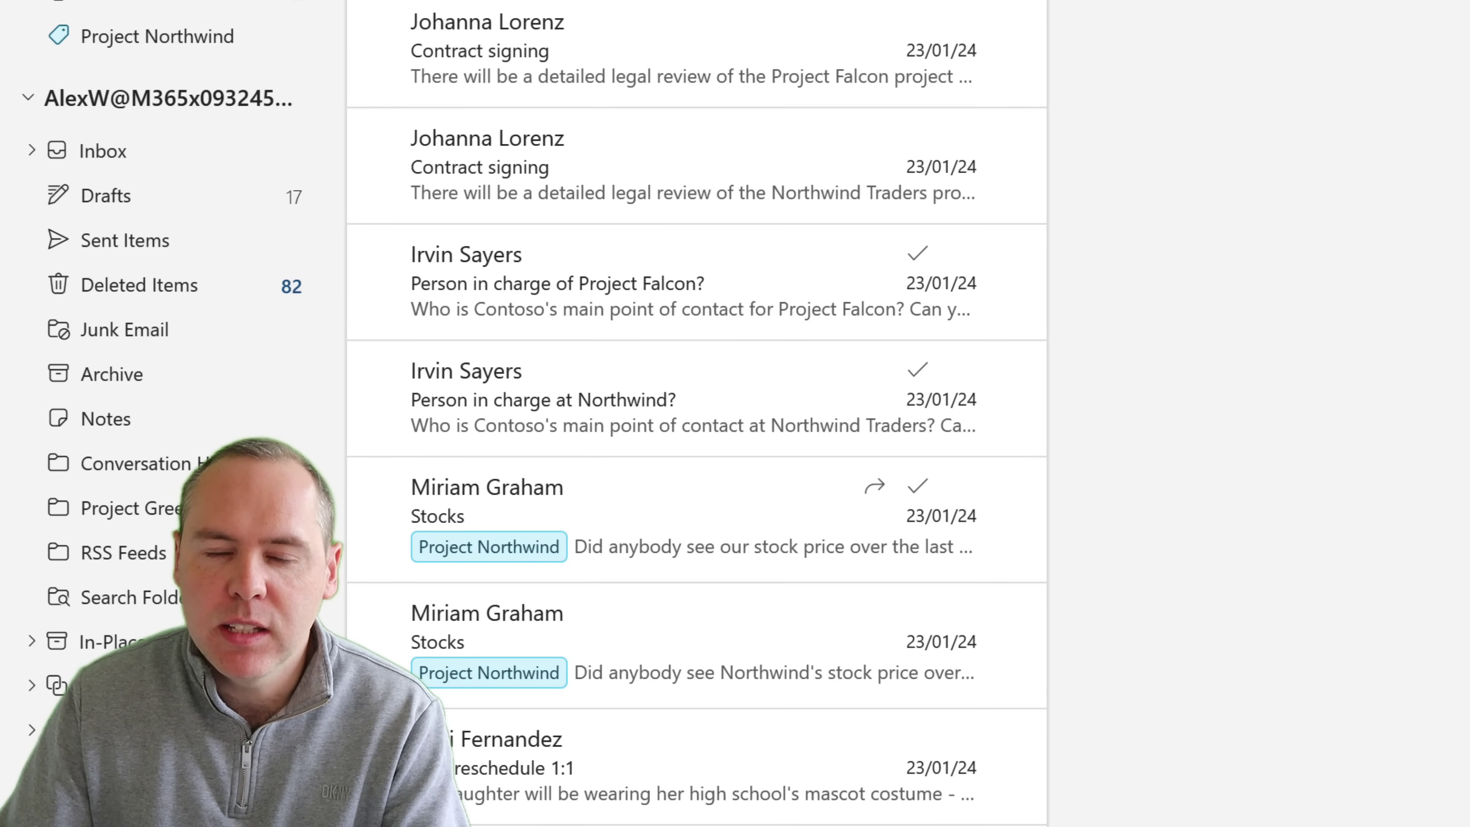
{"action": "left_click", "coordinate": [450, 37]}
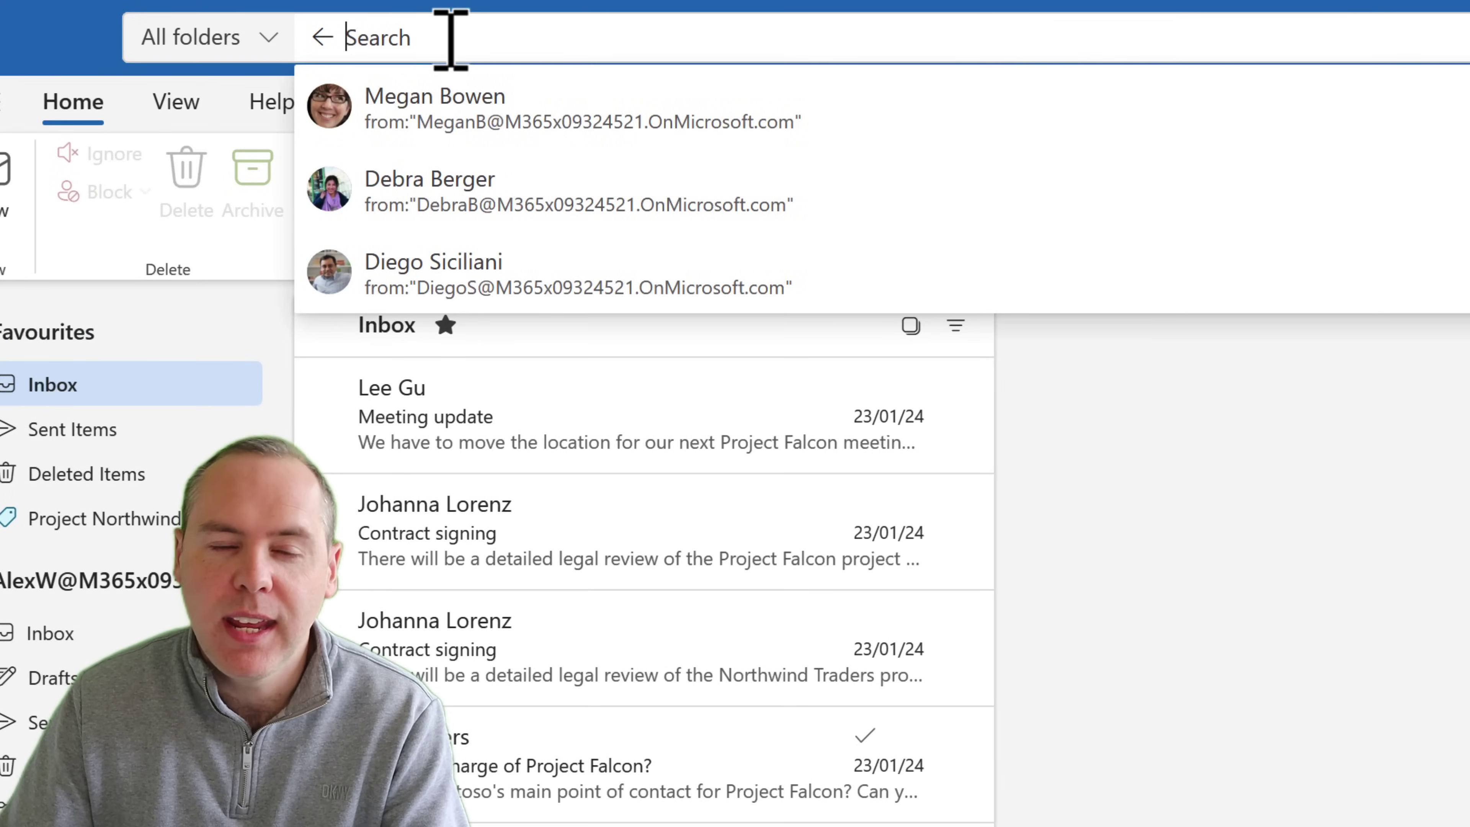
{"action": "type", "text": "Project Northwind"}
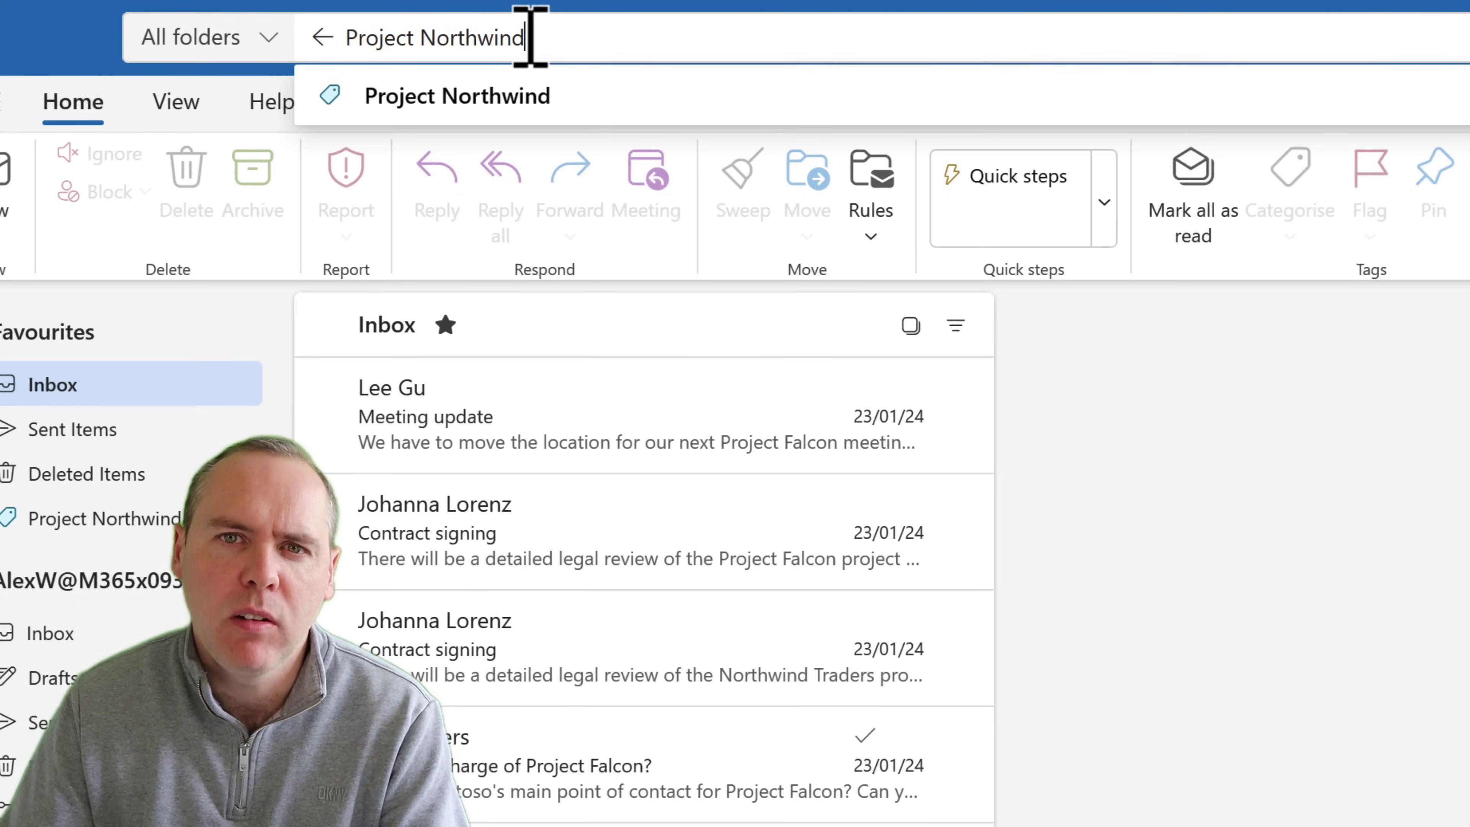
{"action": "left_click", "coordinate": [479, 110]}
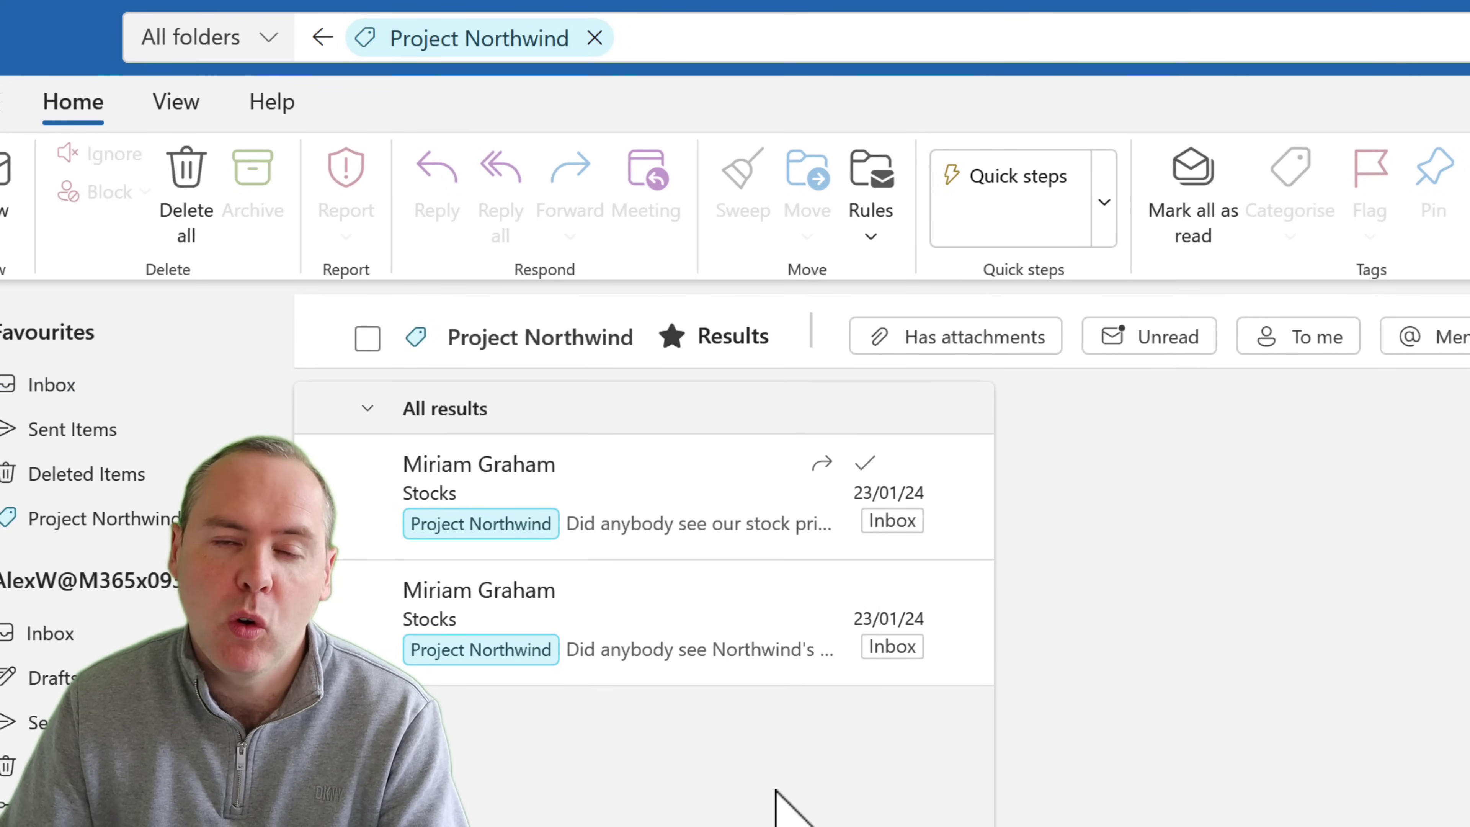
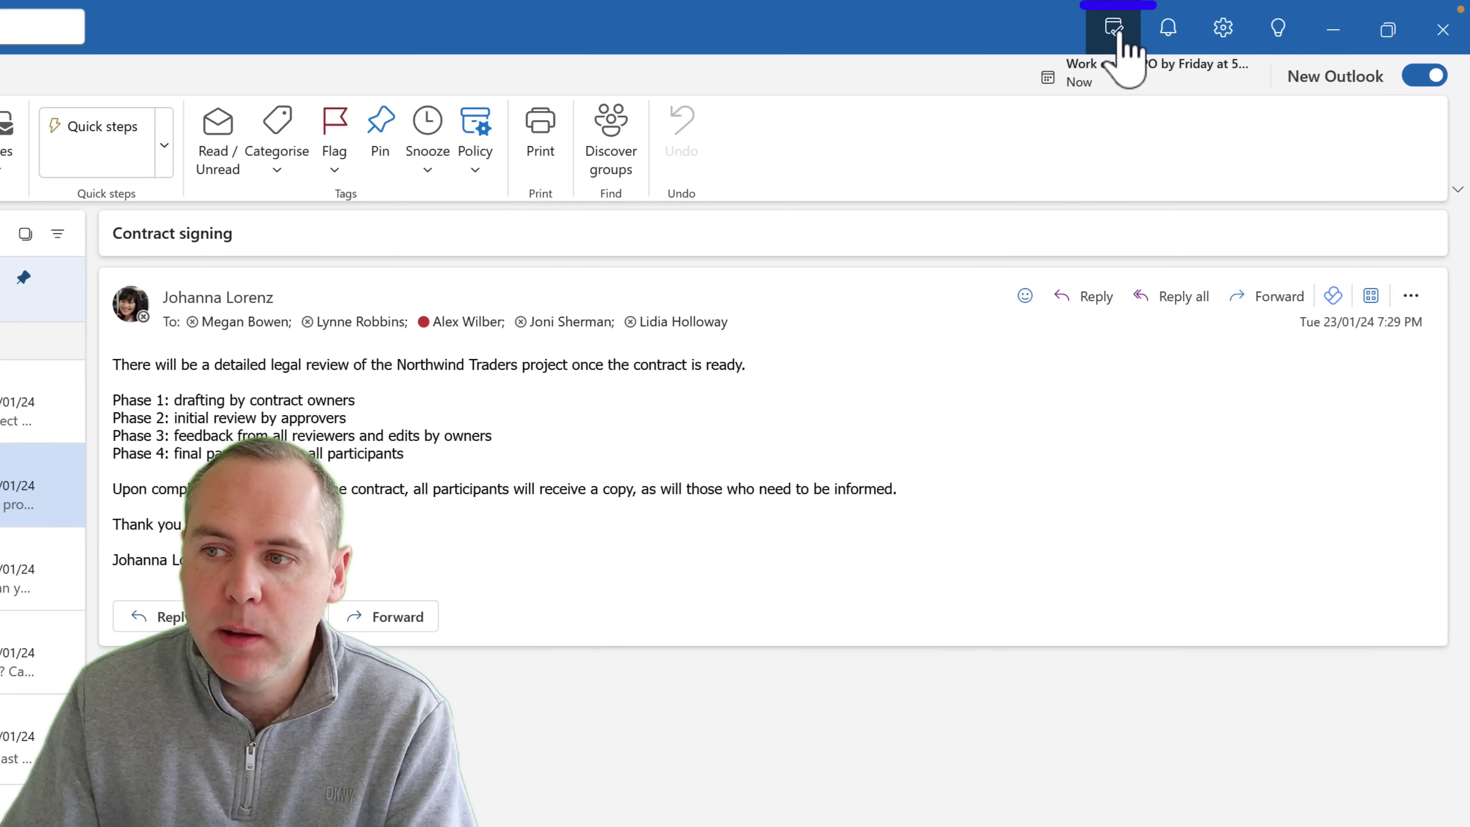
Show the calendar side pane and add the Northwind Traders "Contract signing" message to it as an event
{"action": "left_click", "coordinate": [1112, 32]}
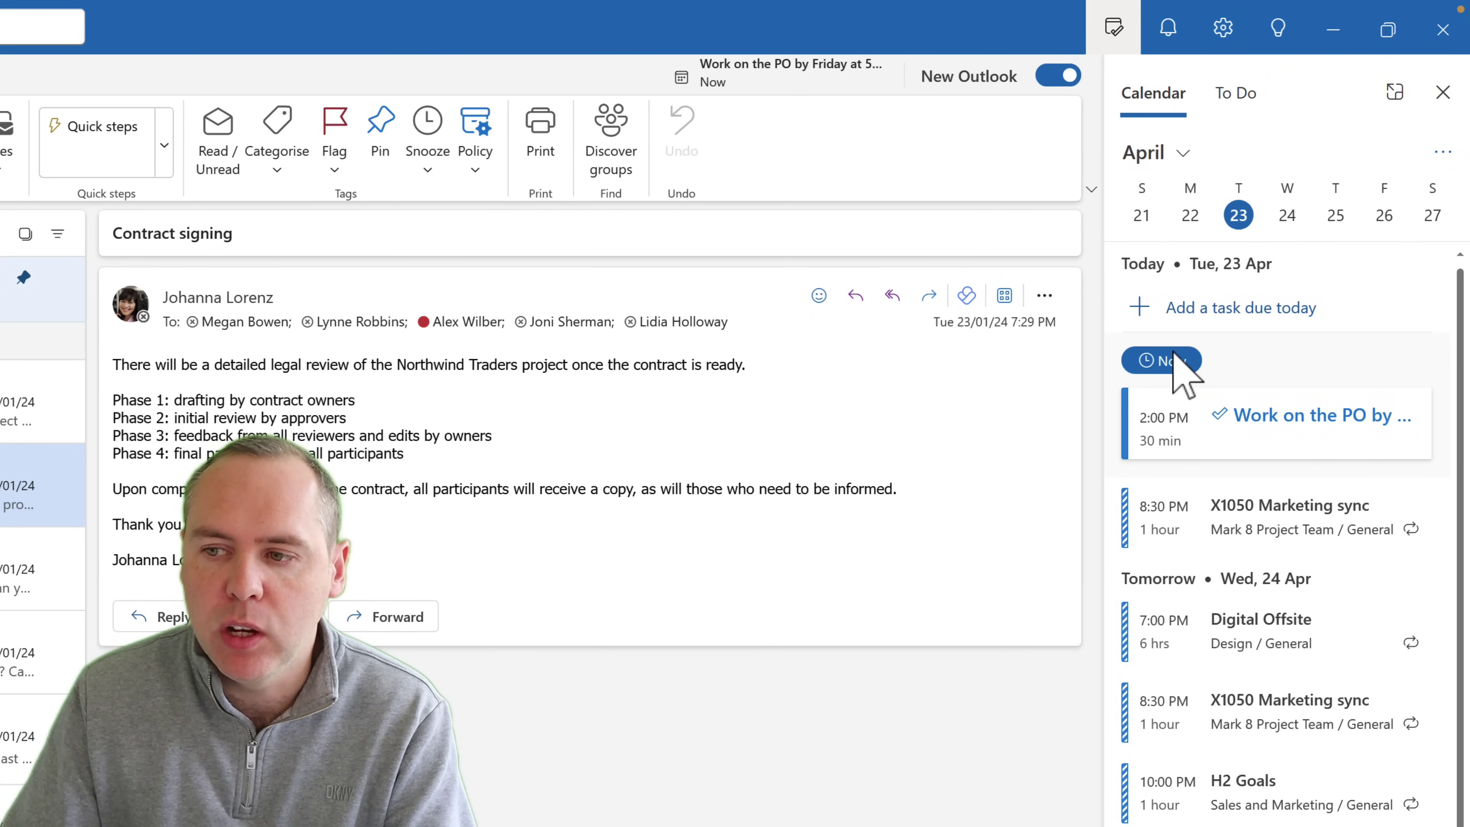
{"action": "left_click_drag", "start_coordinate": [41, 486], "coordinate": [58, 487]}
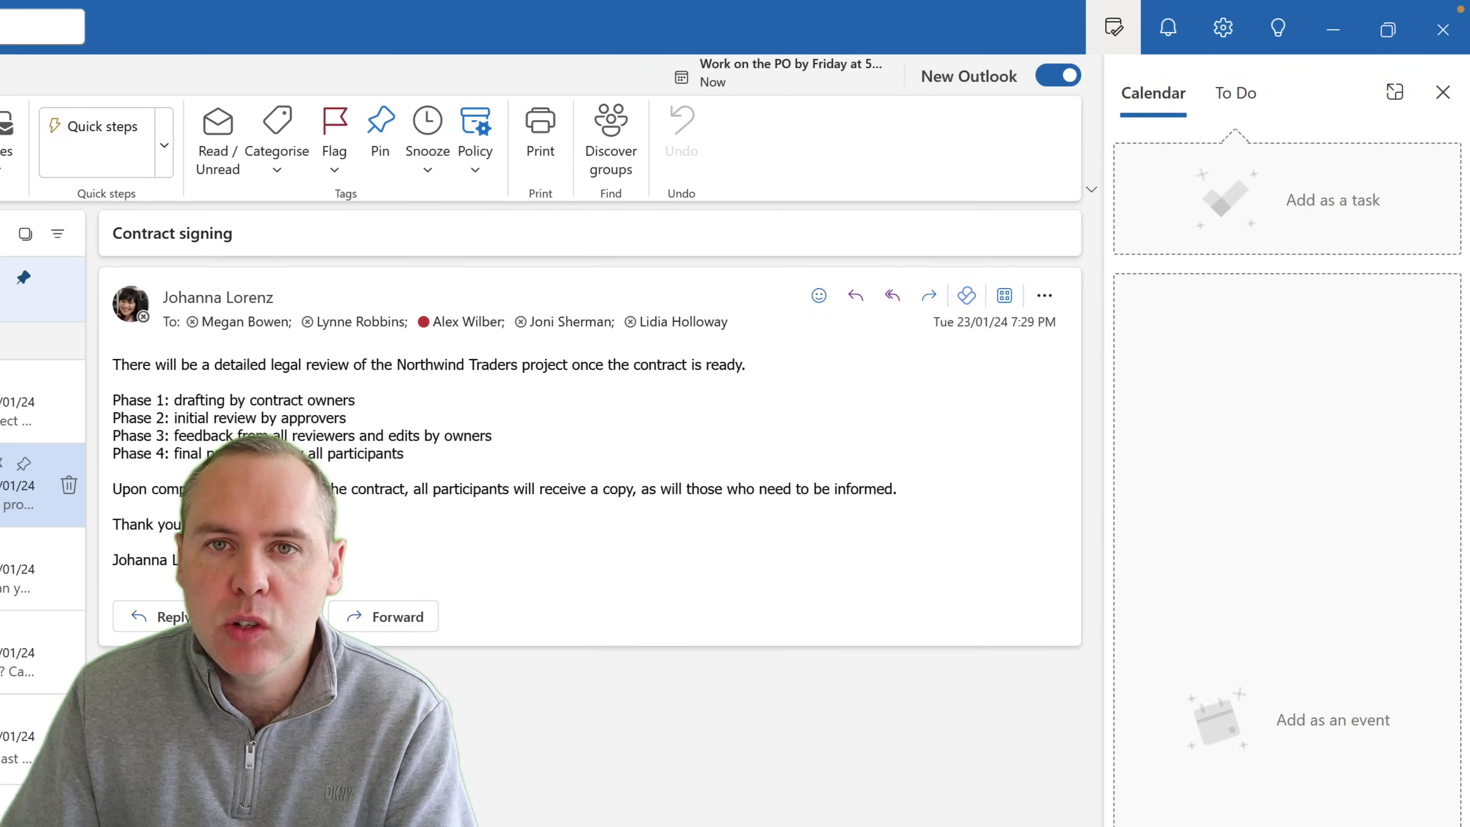
{"action": "left_click_drag", "start_coordinate": [272, 469], "coordinate": [1151, 338]}
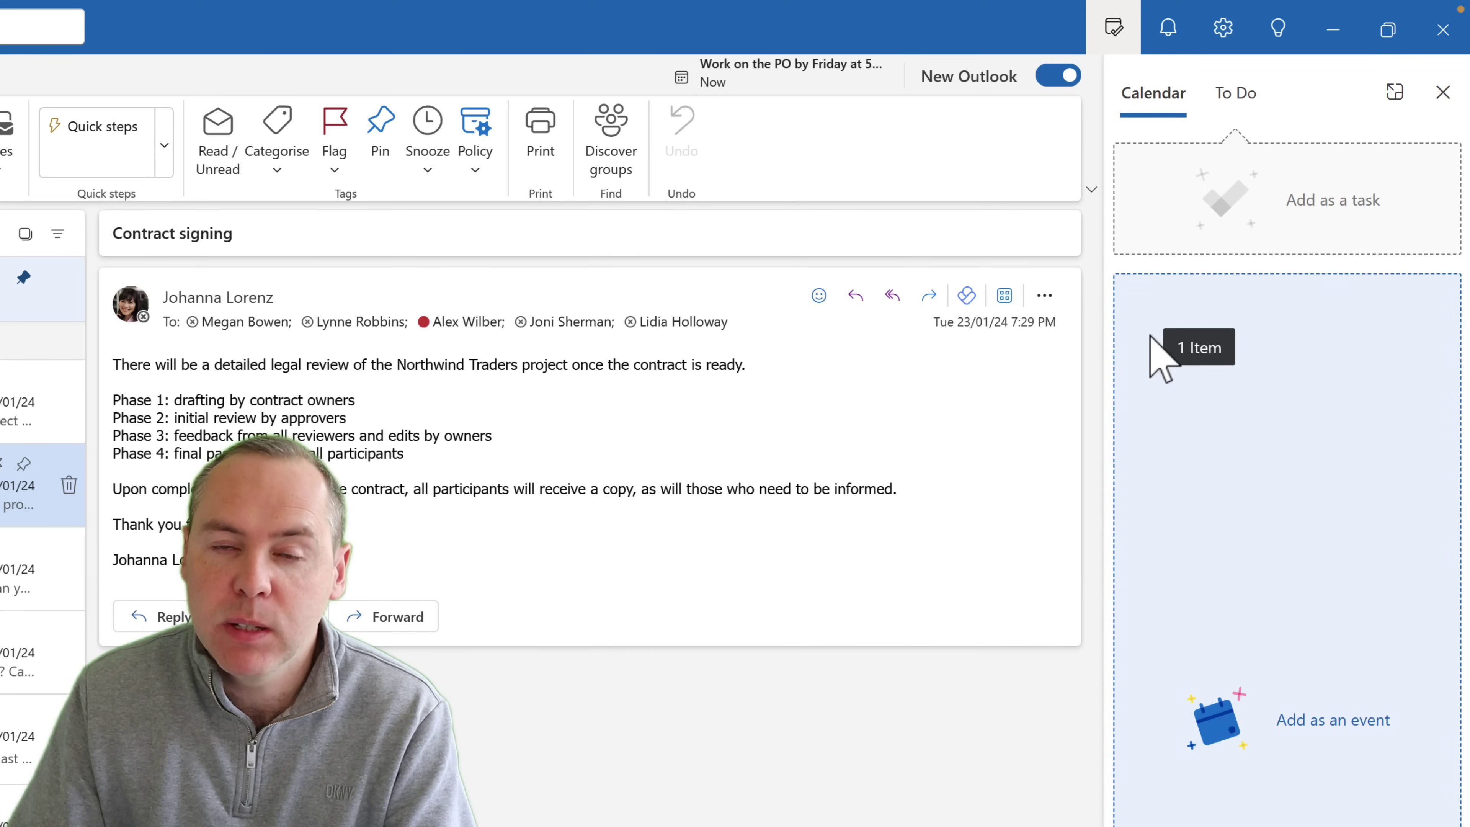
{"action": "left_click_drag", "start_coordinate": [1150, 340], "coordinate": [1141, 368]}
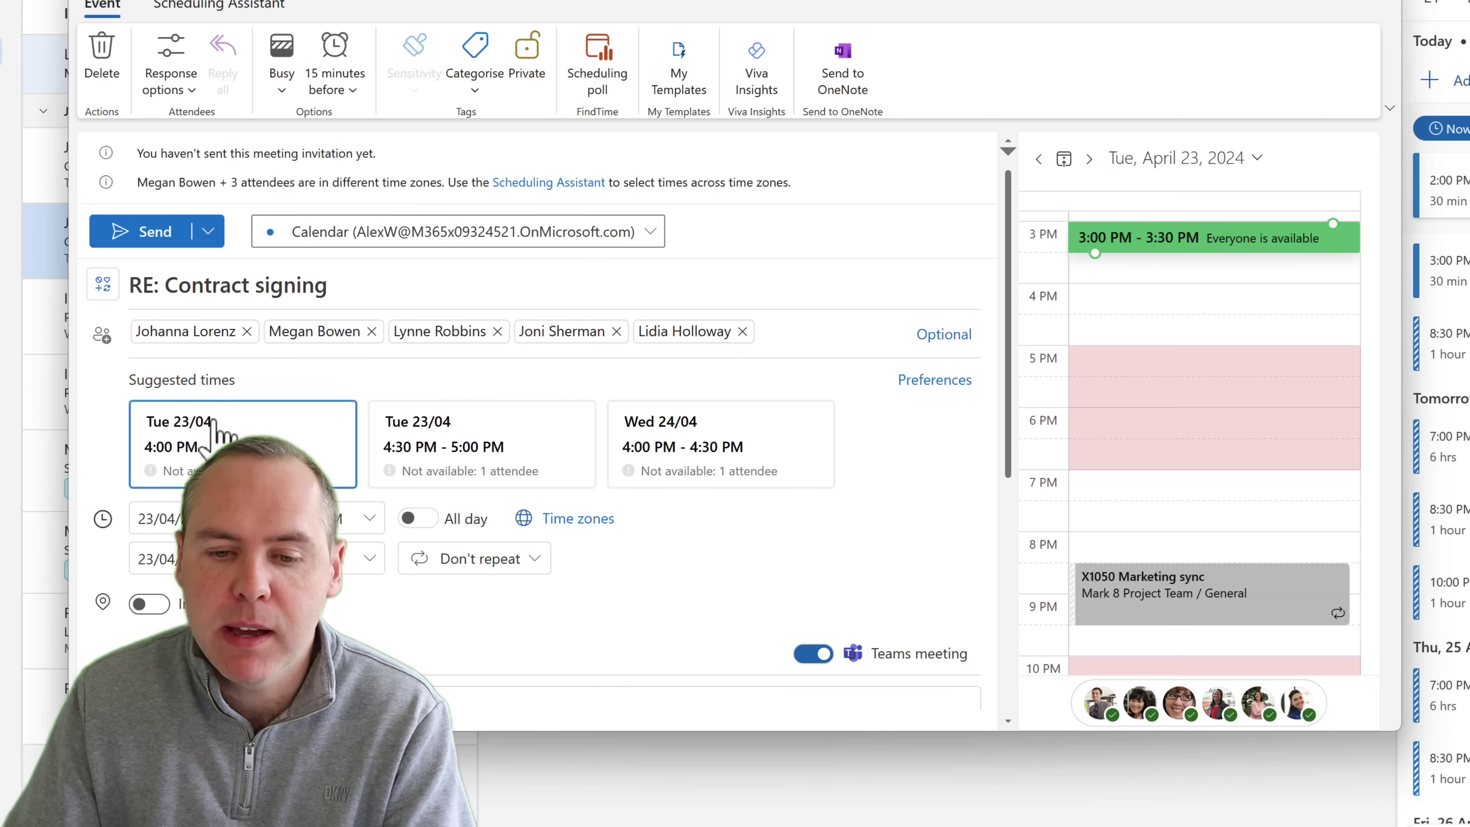
Review the "RE: Contract signing" invitation, choose the suggested time Tue 23/04, 4:30 PM - 5:00 PM, and send it
{"action": "scroll", "coordinate": [213, 429], "scroll_direction": "down", "scroll_amount": 2}
{"action": "scroll", "coordinate": [237, 440], "scroll_direction": "down", "scroll_amount": 6}
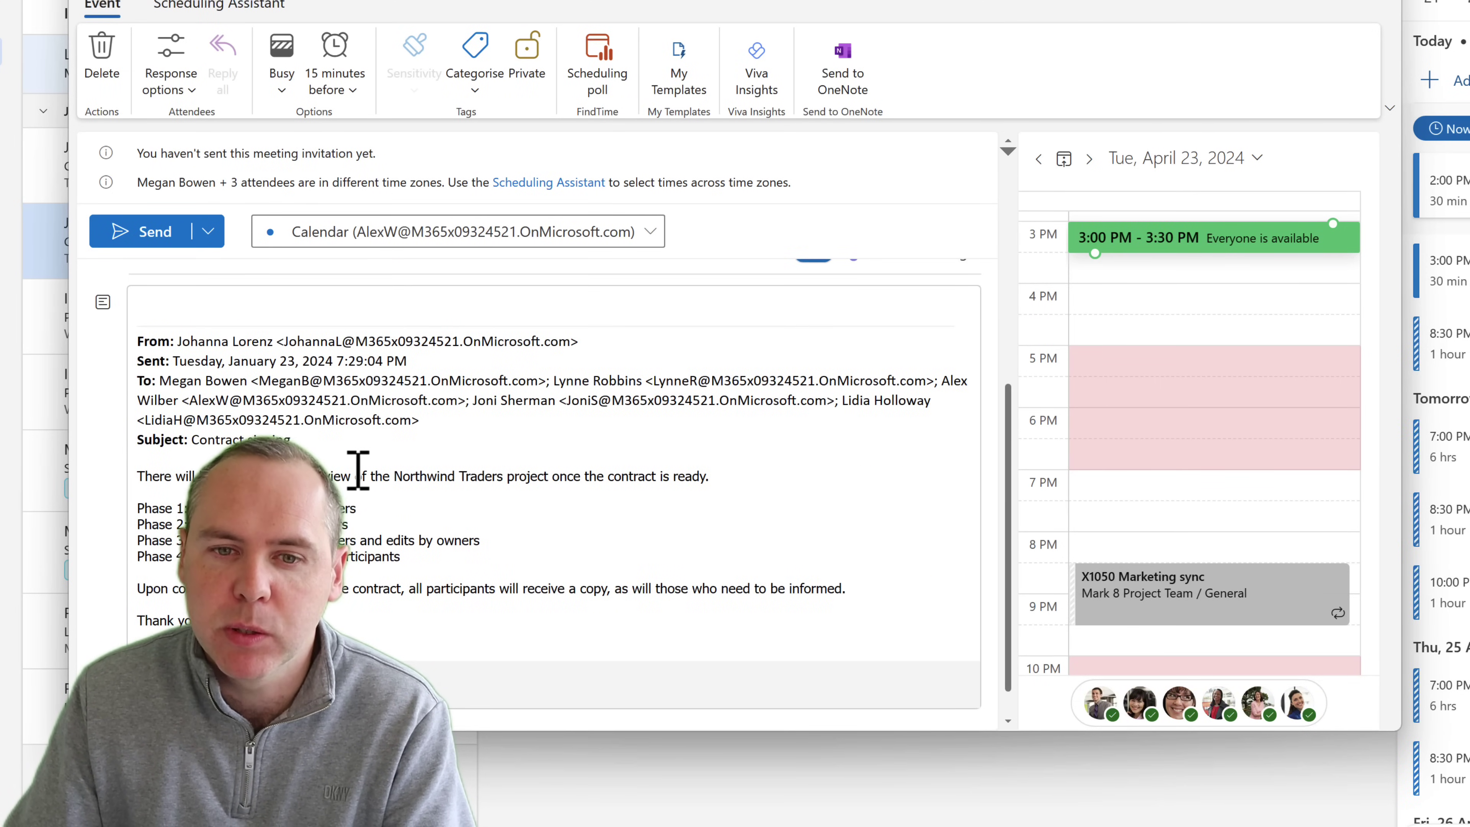
{"action": "scroll", "coordinate": [357, 470], "scroll_direction": "up", "scroll_amount": 8}
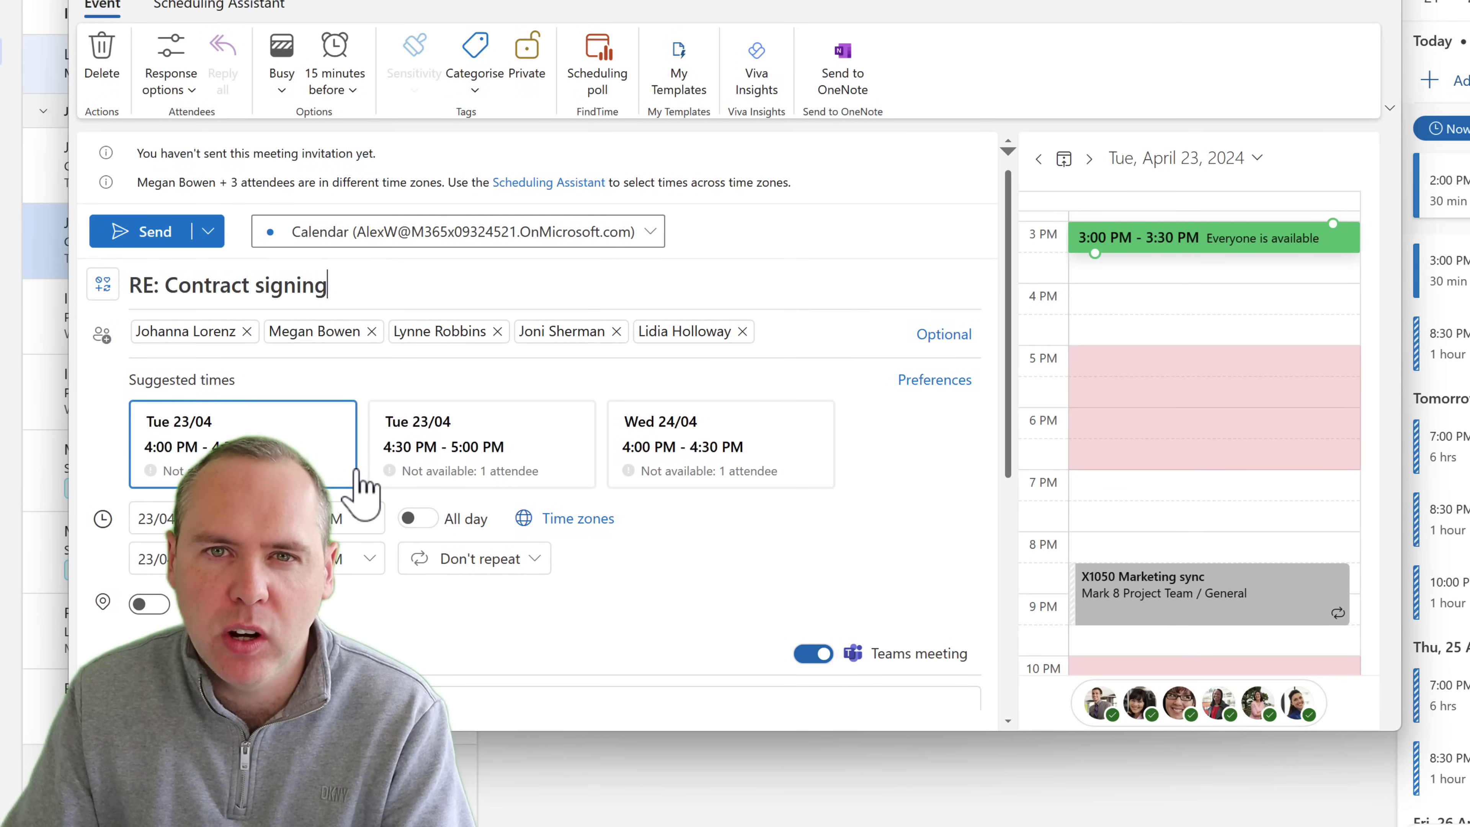
{"action": "scroll", "coordinate": [354, 487], "scroll_direction": "down", "scroll_amount": 2}
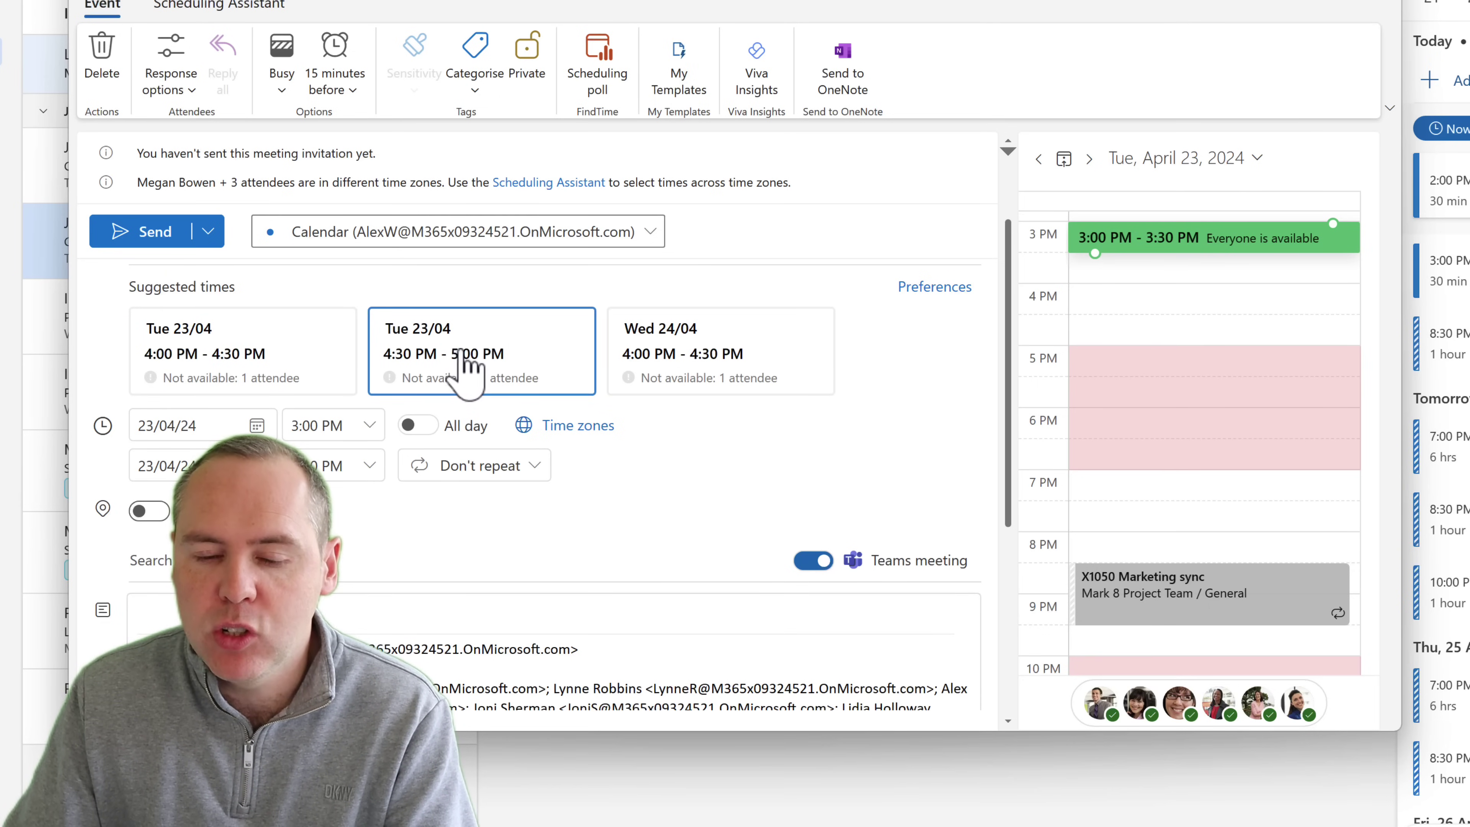
{"action": "left_click", "coordinate": [473, 369]}
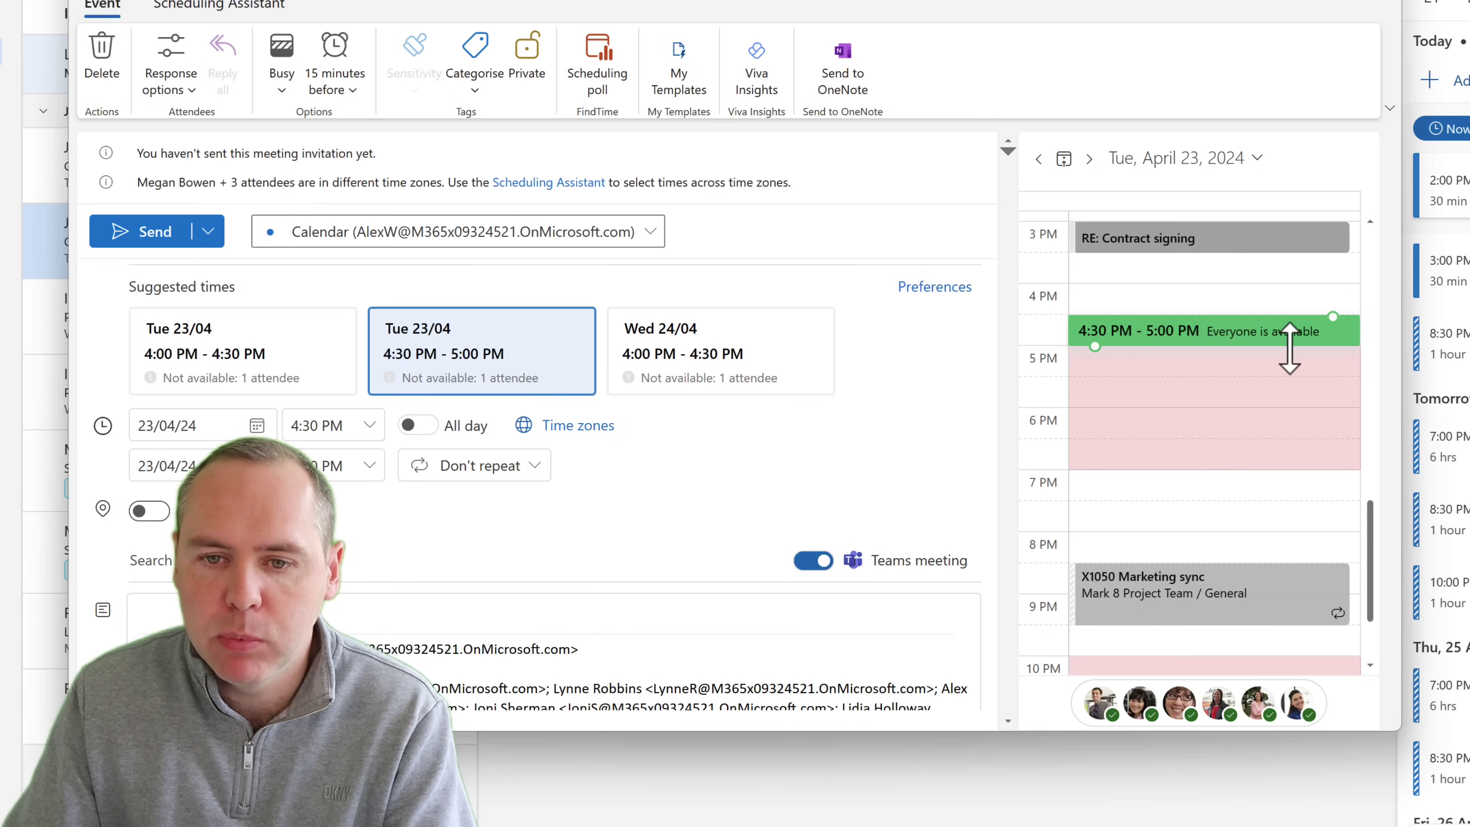
{"action": "left_click", "coordinate": [126, 233]}
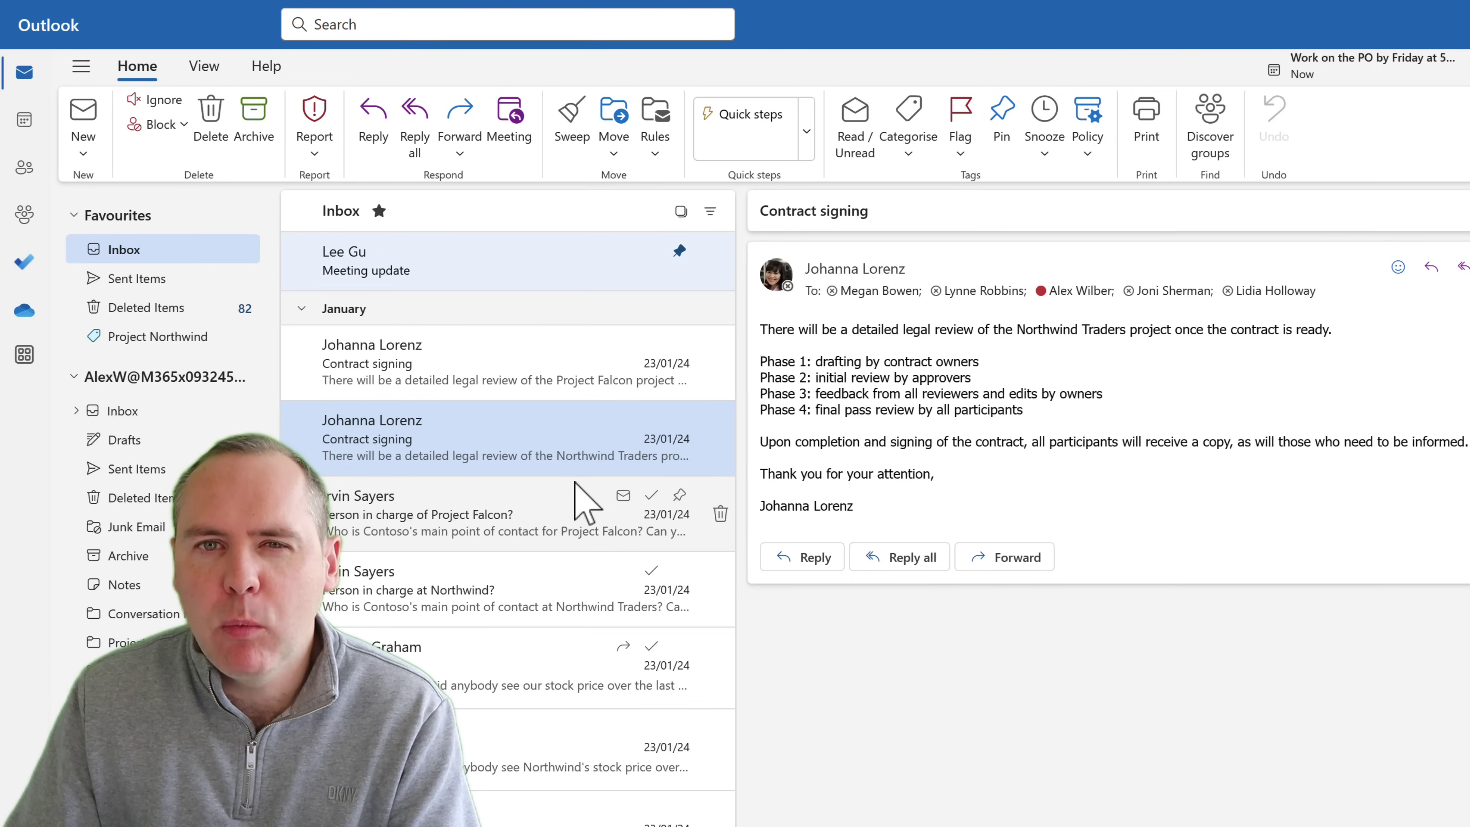
Start a new event in the calendar for a catch-up with a colleague and invite that colleague as an attendee
{"action": "left_click", "coordinate": [23, 121]}
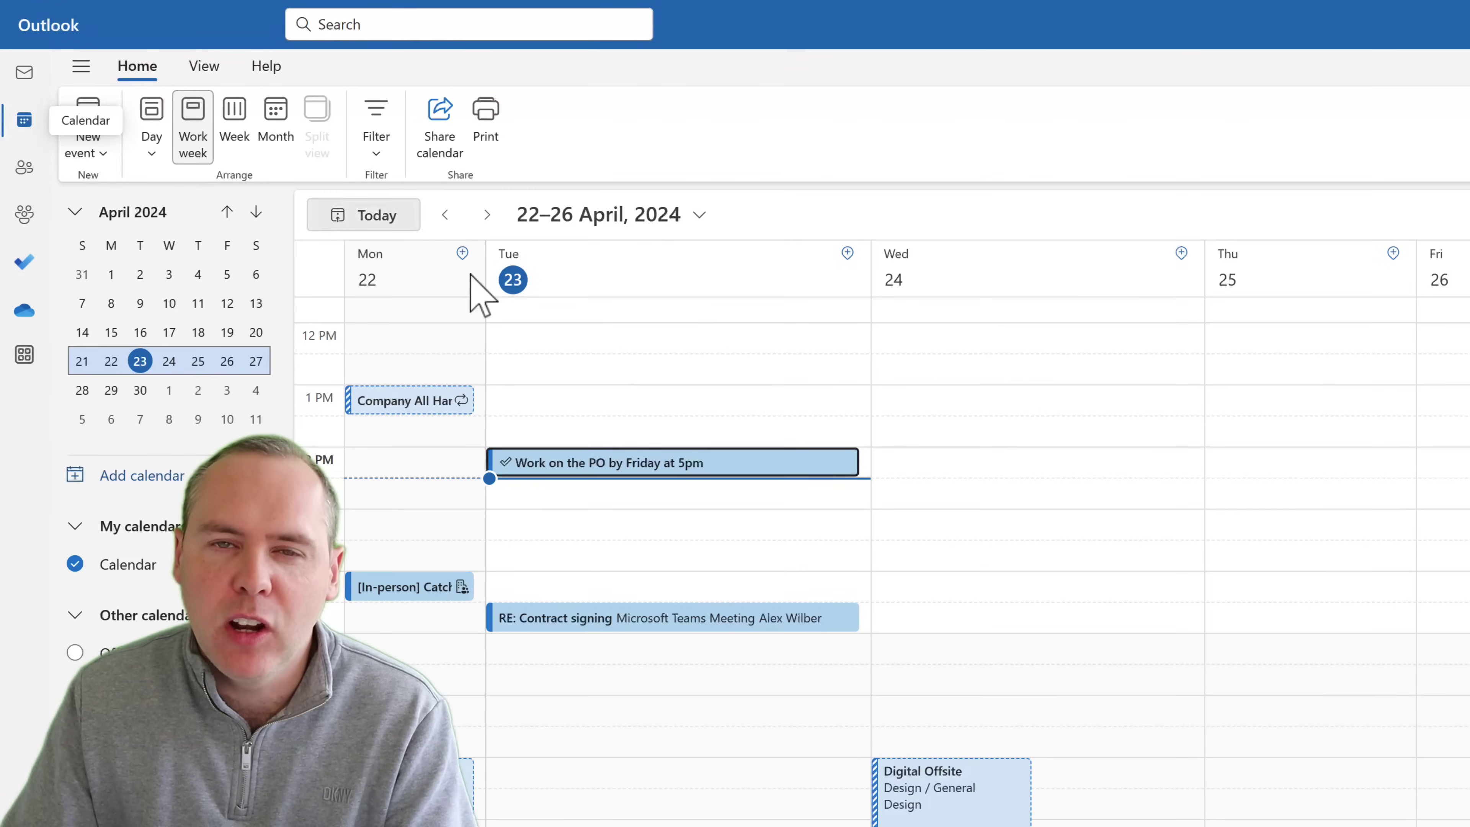
{"action": "left_click", "coordinate": [108, 149]}
{"action": "left_click", "coordinate": [123, 228]}
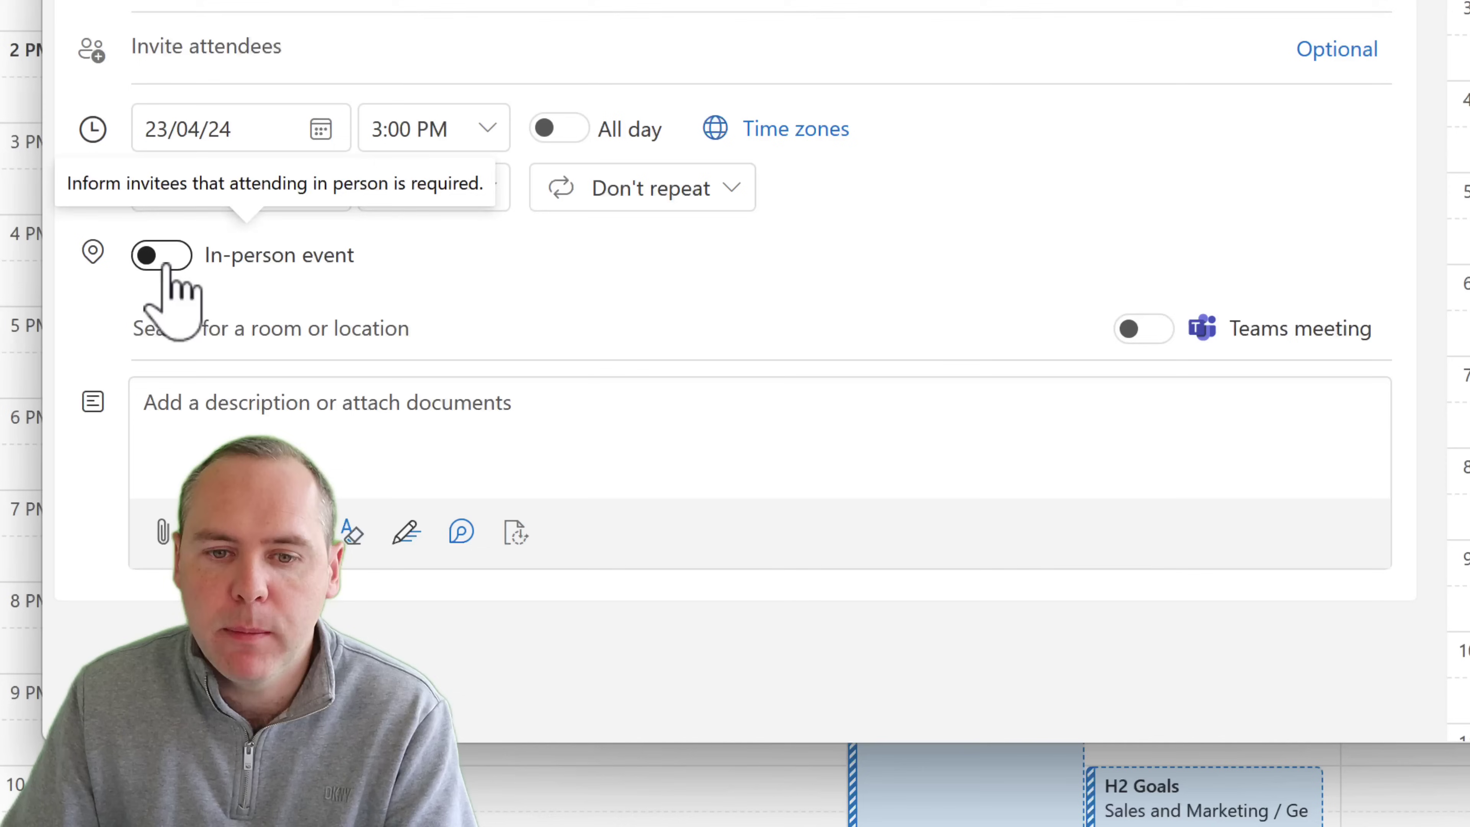
{"action": "left_click", "coordinate": [302, 453]}
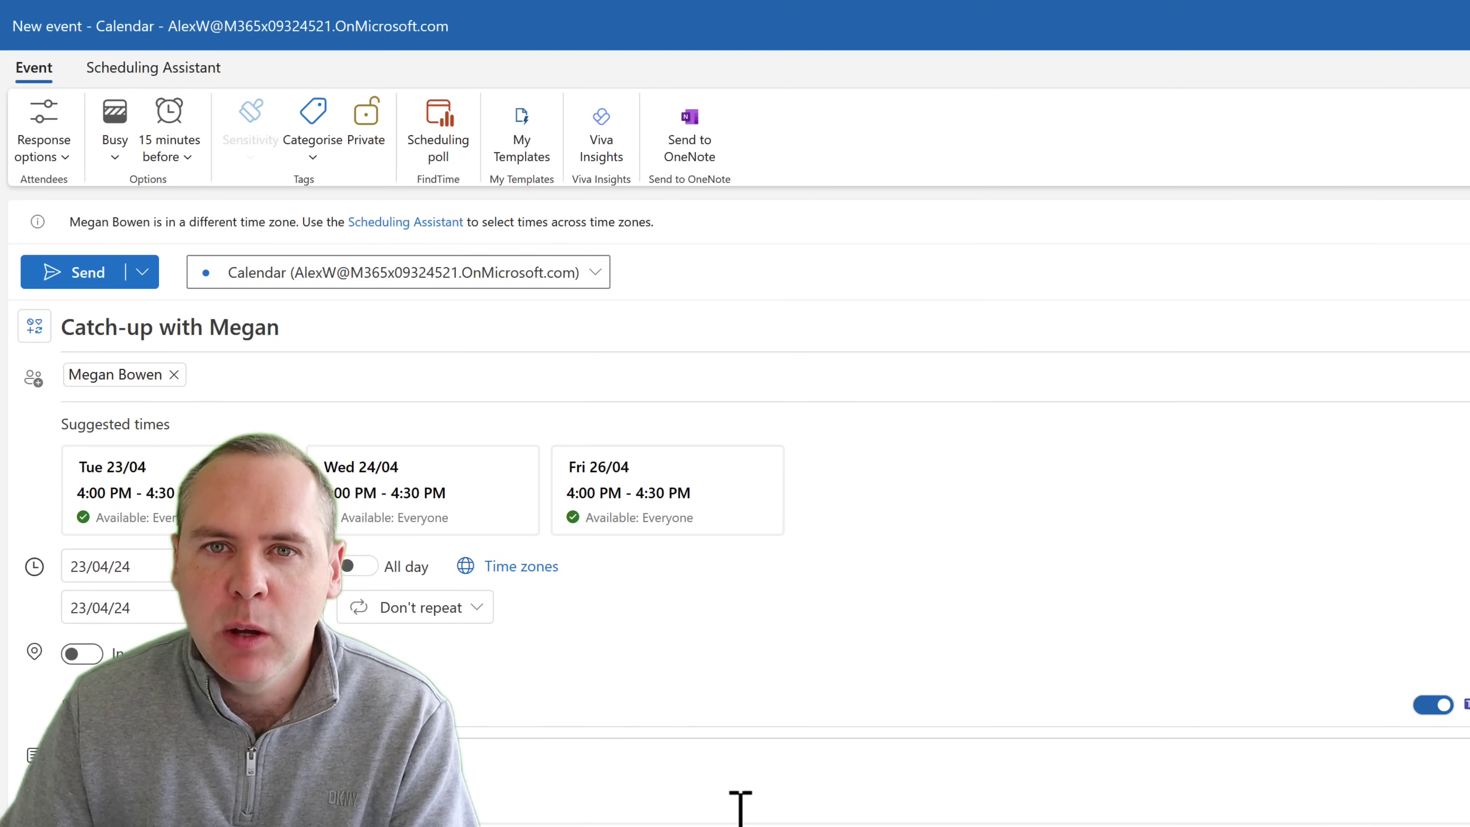
Open a scheduling poll for the catch-up event and set its date to 29/04/24
{"action": "left_click", "coordinate": [461, 144]}
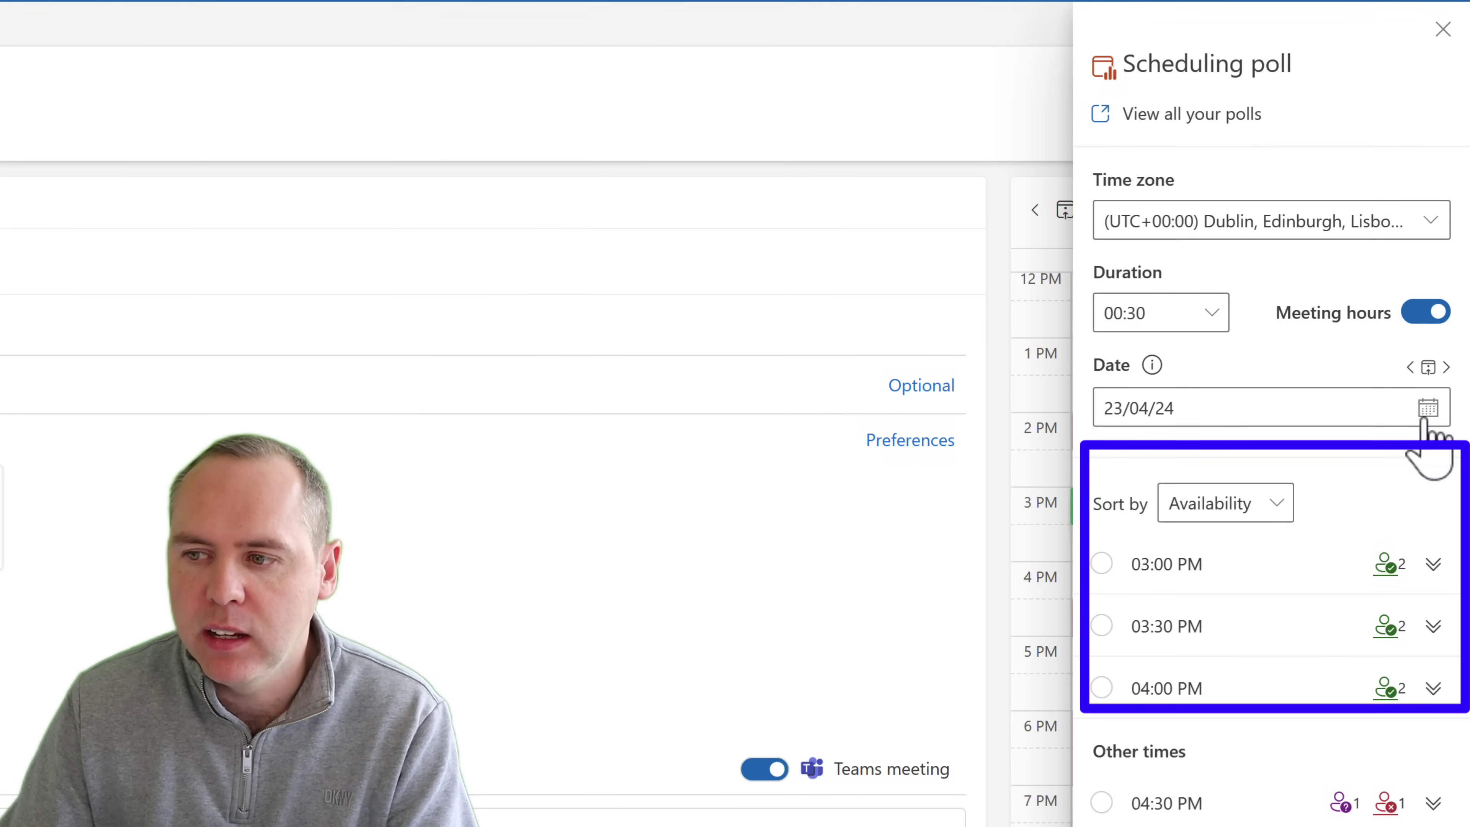
{"action": "left_click", "coordinate": [1434, 408]}
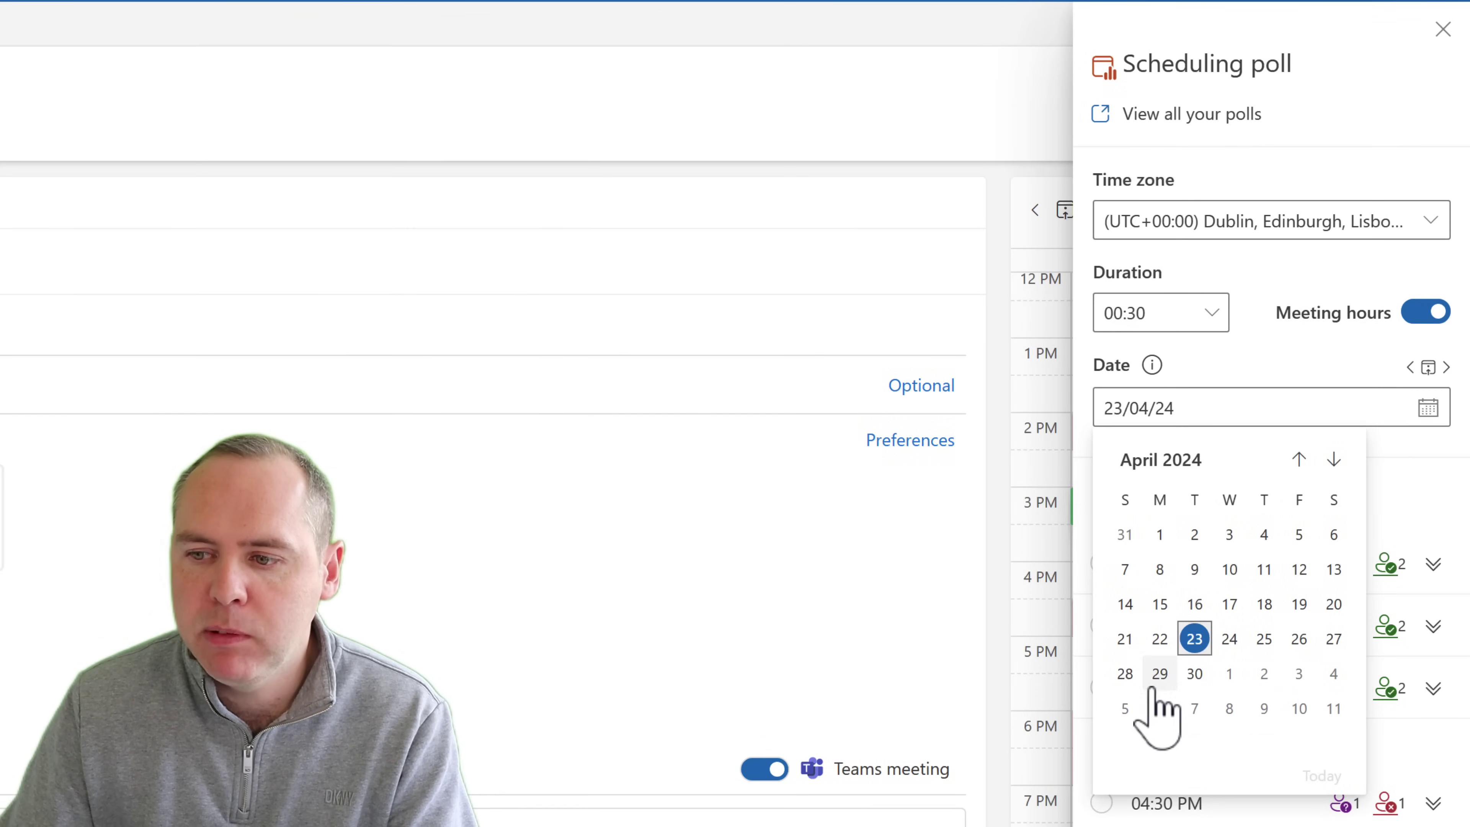
{"action": "left_click", "coordinate": [1159, 673]}
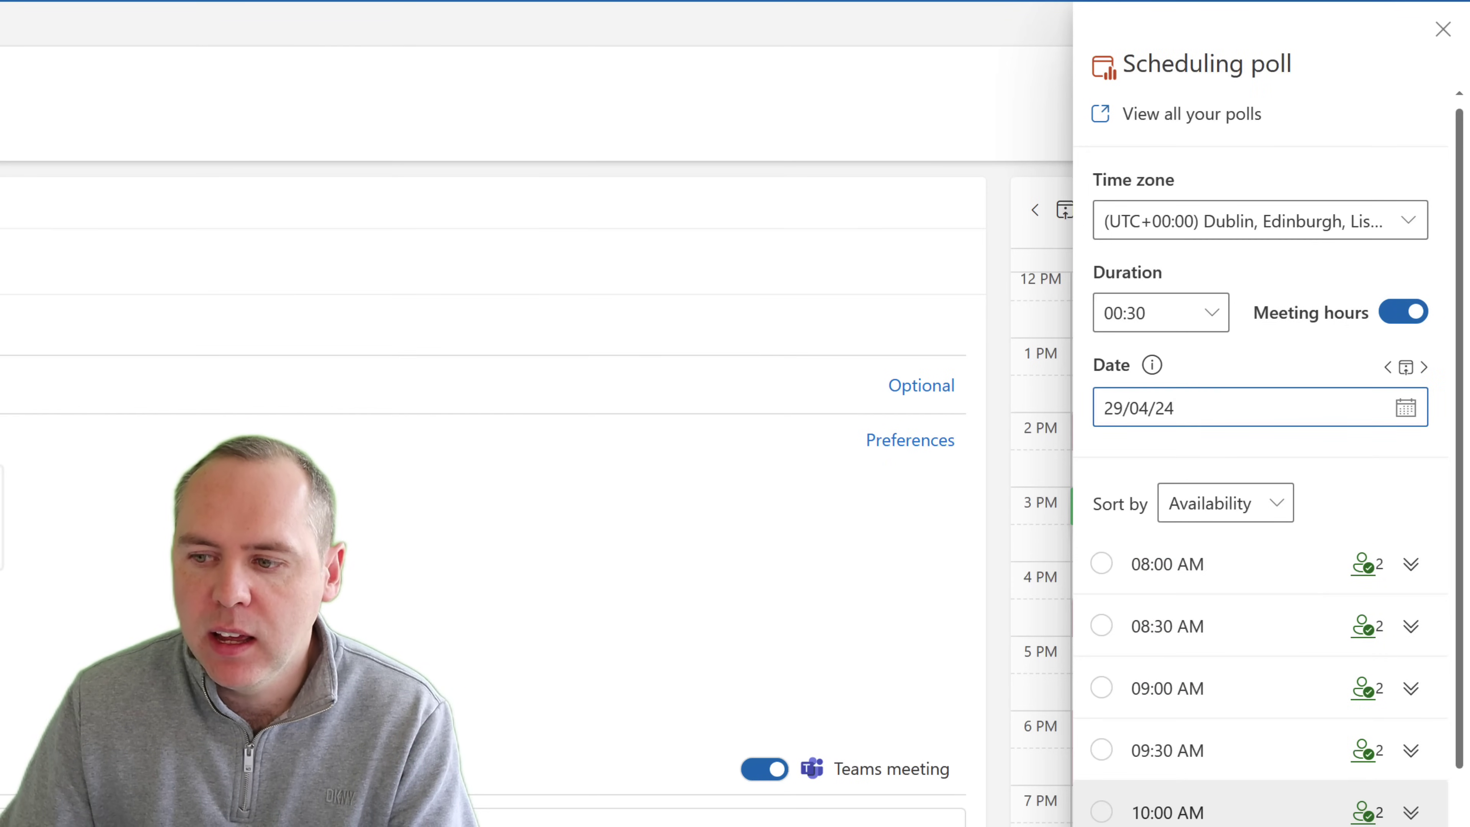
Add 2:00 PM, 2:30 PM and 3:00 PM on Monday, April 29 to the scheduling poll and open its poll settings
{"action": "scroll", "coordinate": [1274, 579], "scroll_direction": "down", "scroll_amount": 5}
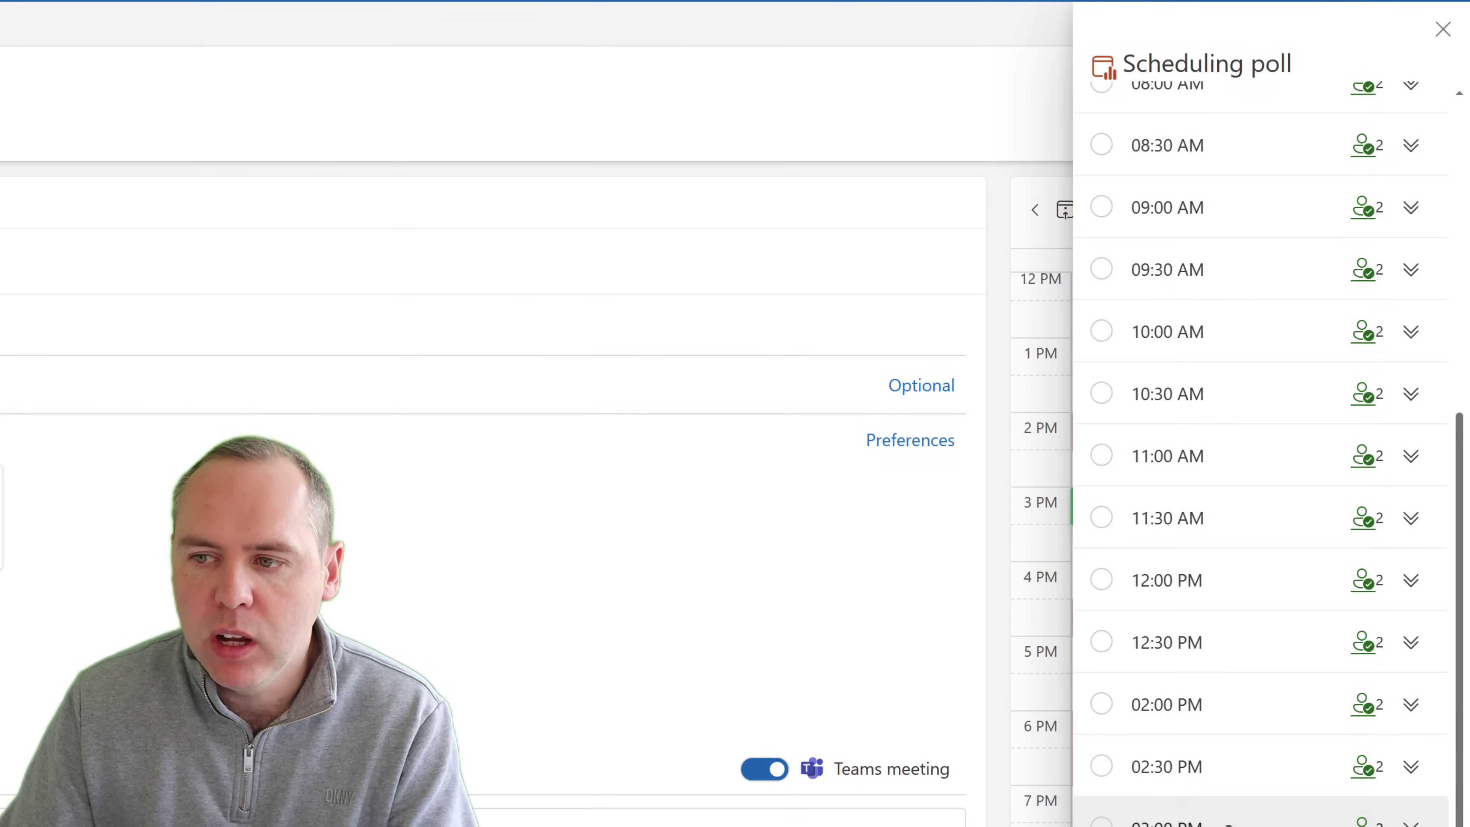
{"action": "scroll", "coordinate": [1273, 579], "scroll_direction": "up", "scroll_amount": 5}
{"action": "scroll", "coordinate": [1262, 463], "scroll_direction": "up", "scroll_amount": 3}
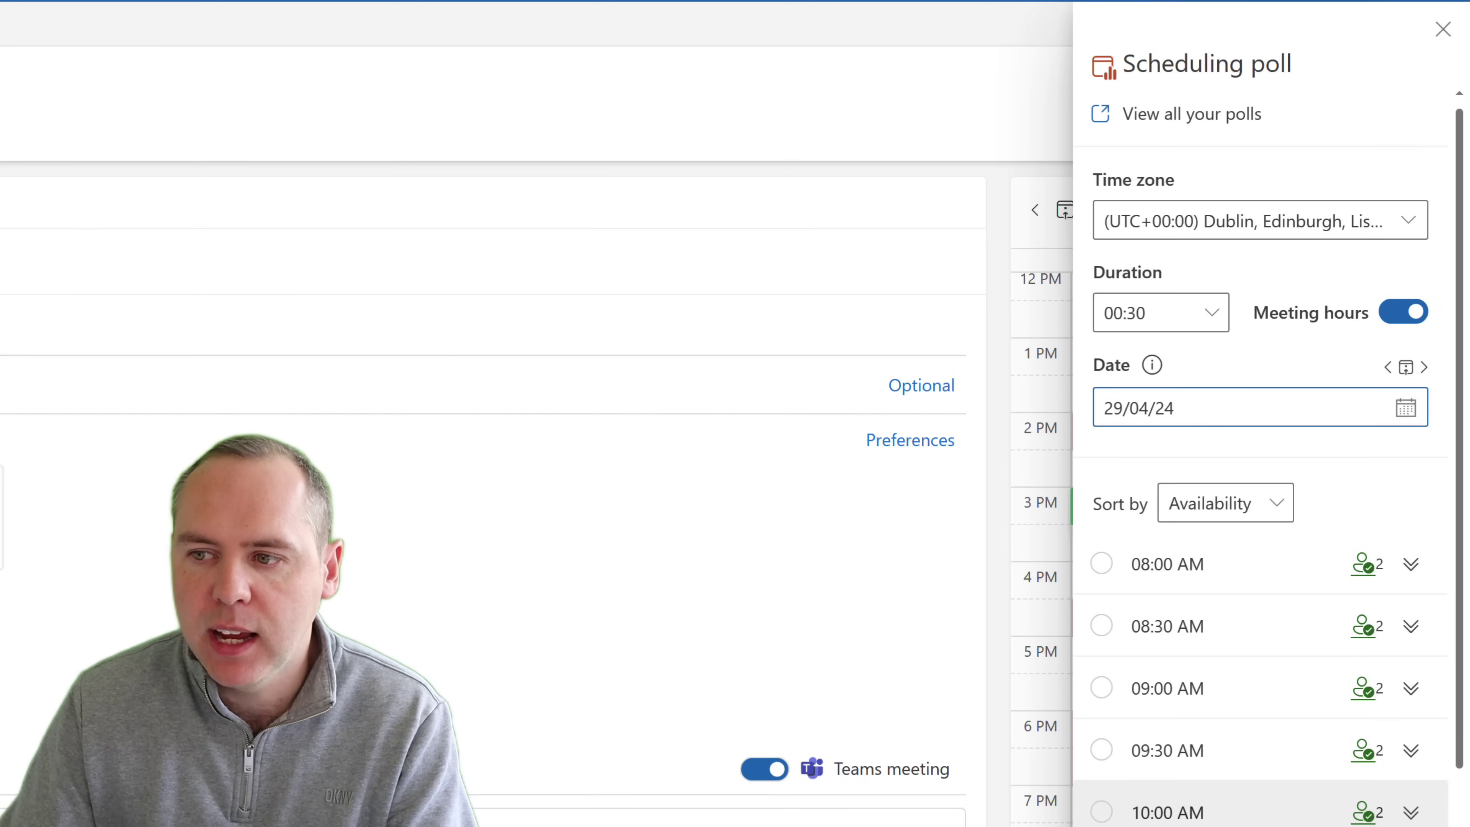
{"action": "scroll", "coordinate": [1095, 817], "scroll_direction": "down", "scroll_amount": 5}
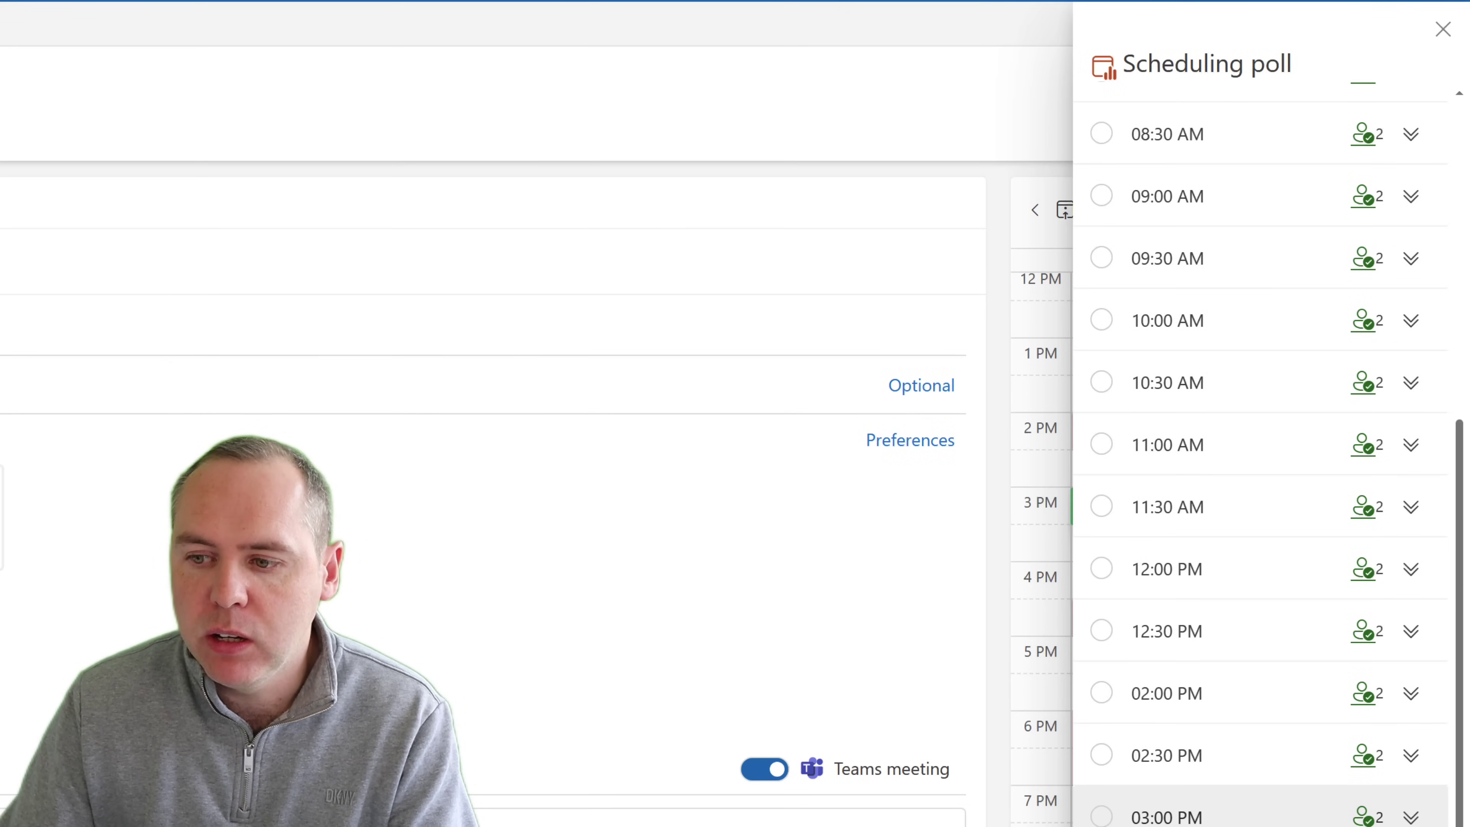
{"action": "left_click", "coordinate": [1095, 818]}
{"action": "left_click", "coordinate": [1101, 755]}
{"action": "left_click", "coordinate": [1101, 693]}
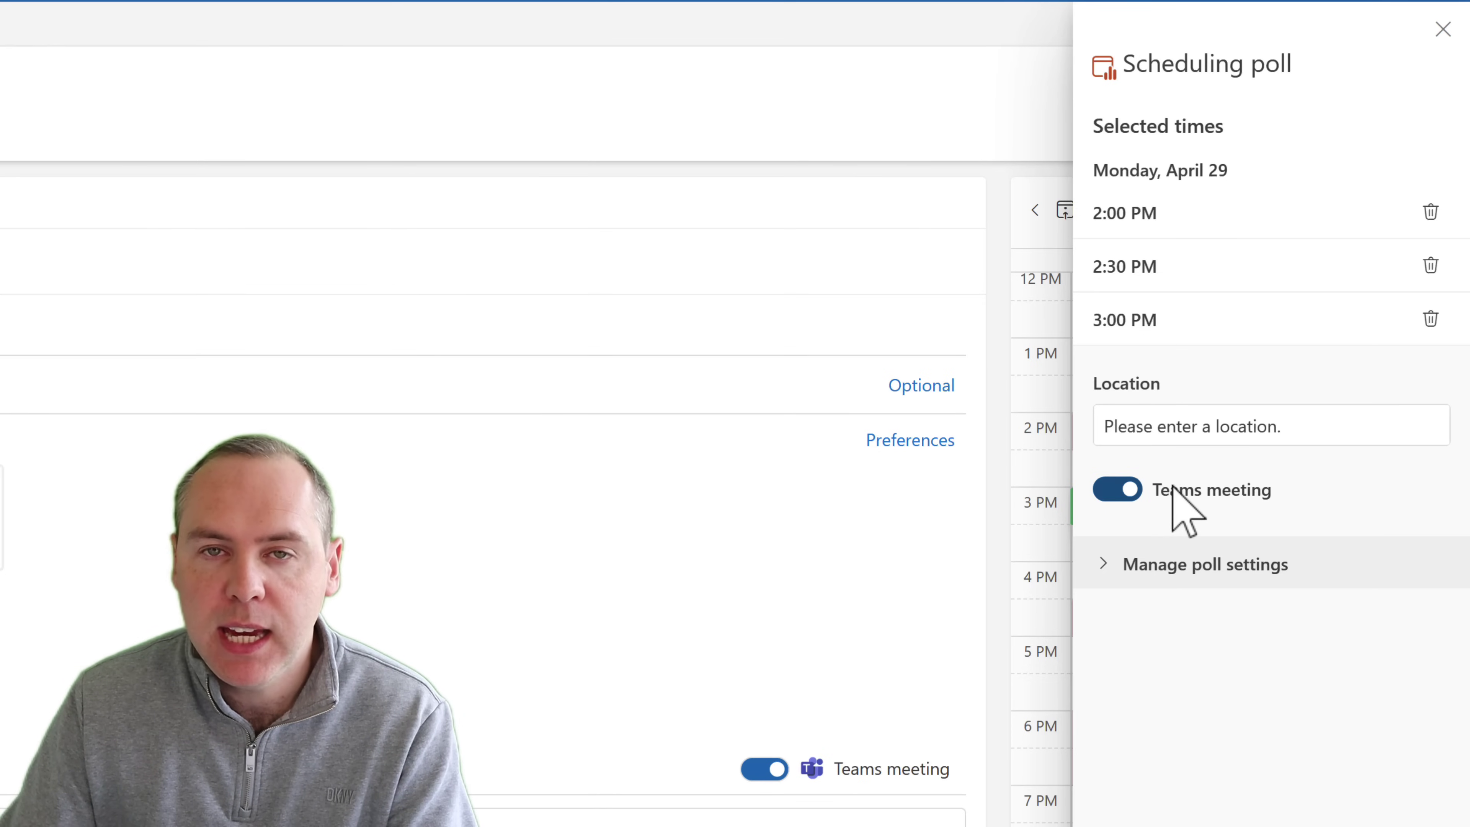
{"action": "left_click", "coordinate": [1127, 579]}
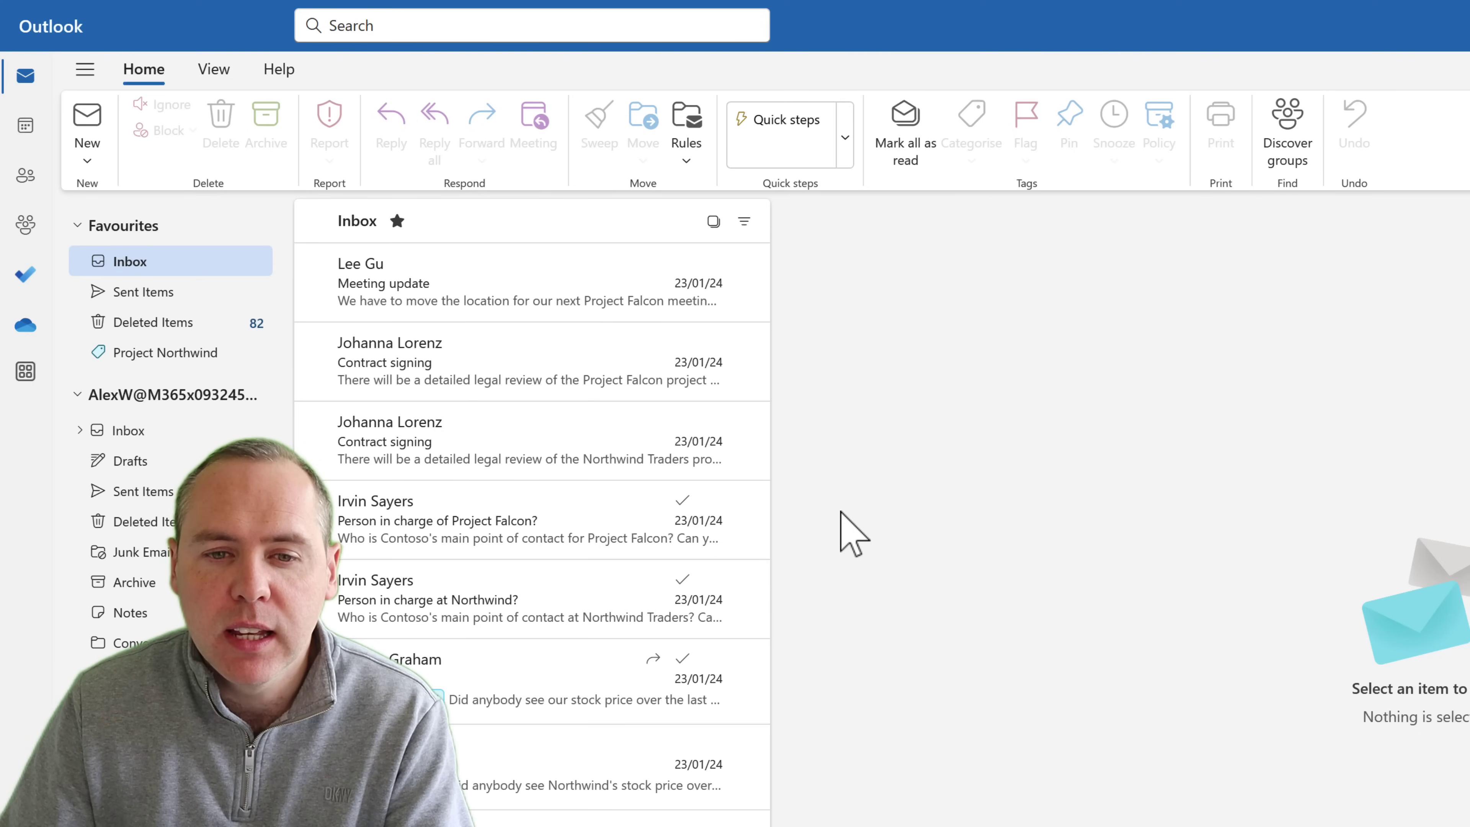
Share the inbox's "Meeting update" message to Microsoft Teams as a group chat with the participants from the email
{"action": "left_click", "coordinate": [495, 302]}
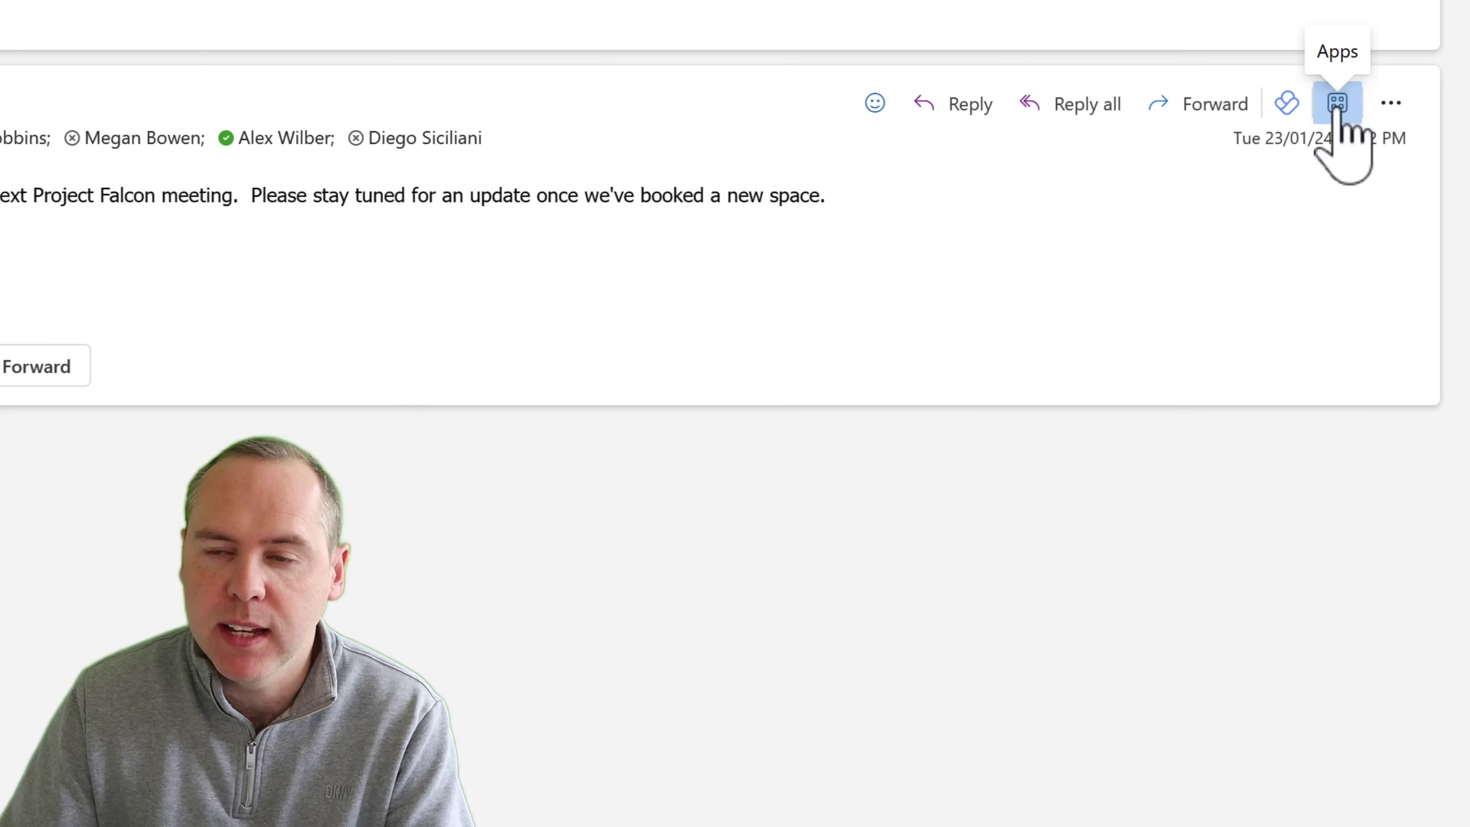
{"action": "left_click", "coordinate": [1336, 106]}
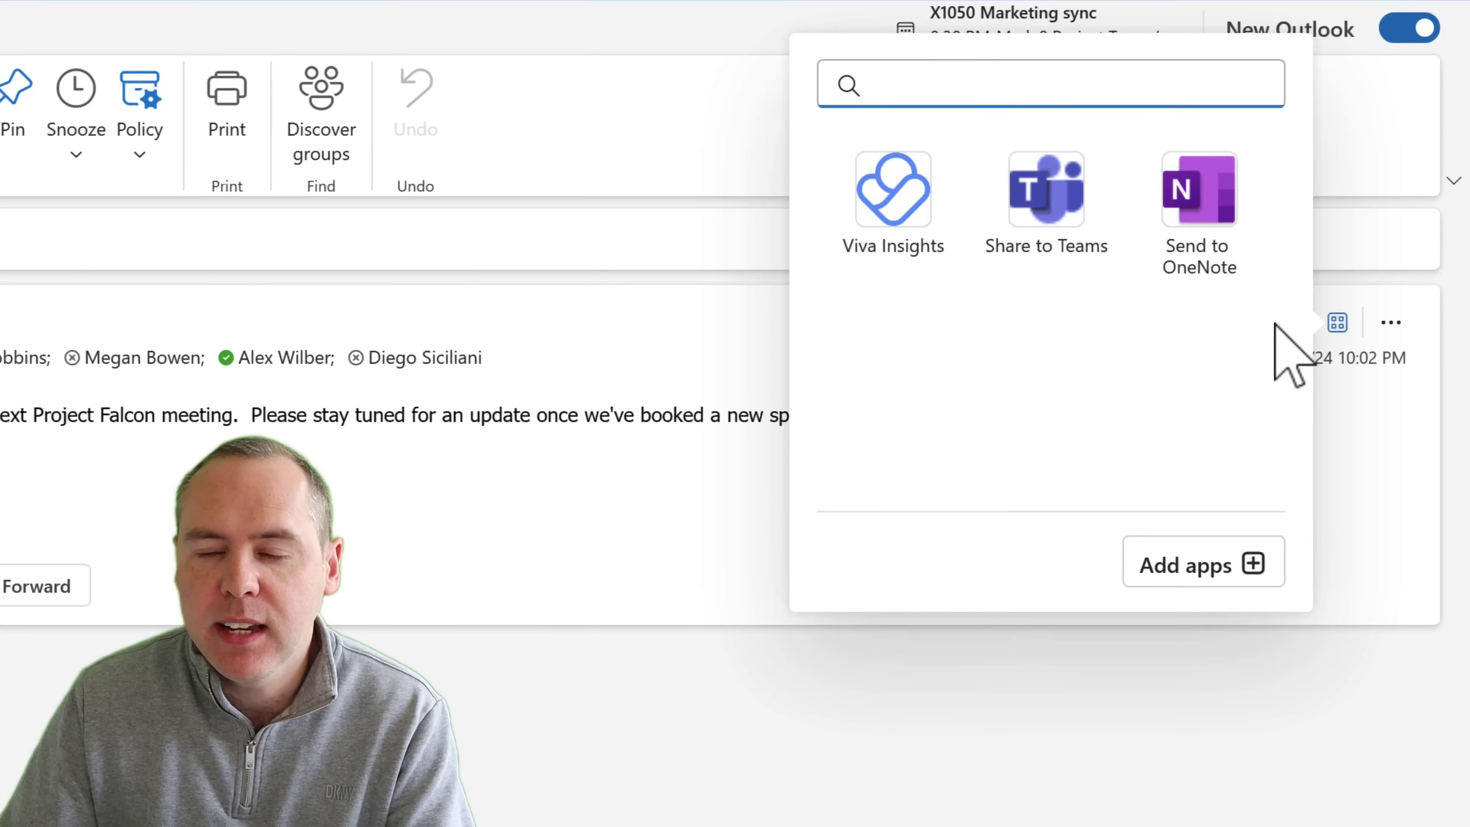
{"action": "left_click", "coordinate": [1066, 259]}
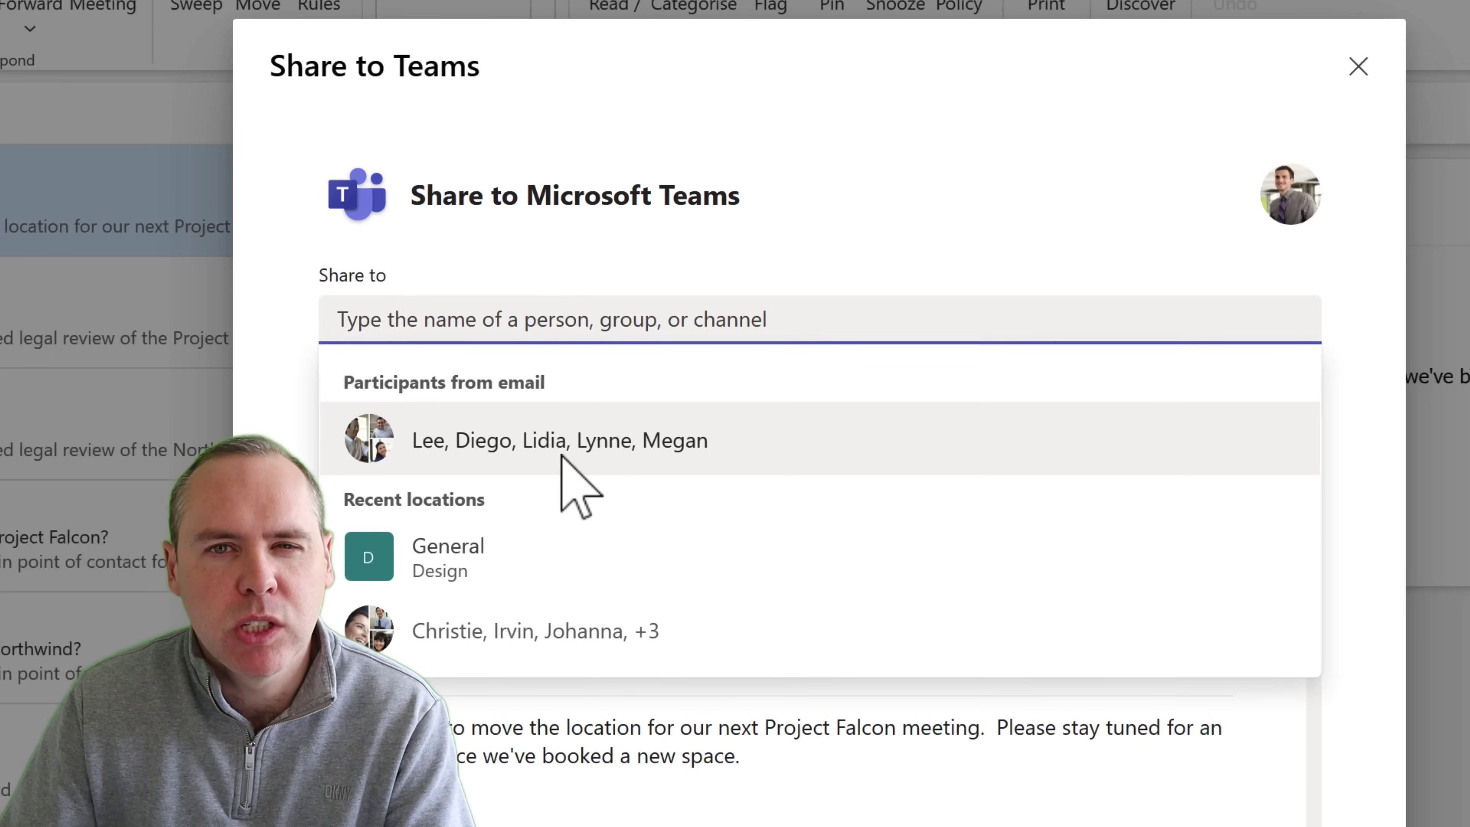
{"action": "left_click", "coordinate": [570, 435]}
{"action": "left_click", "coordinate": [622, 200]}
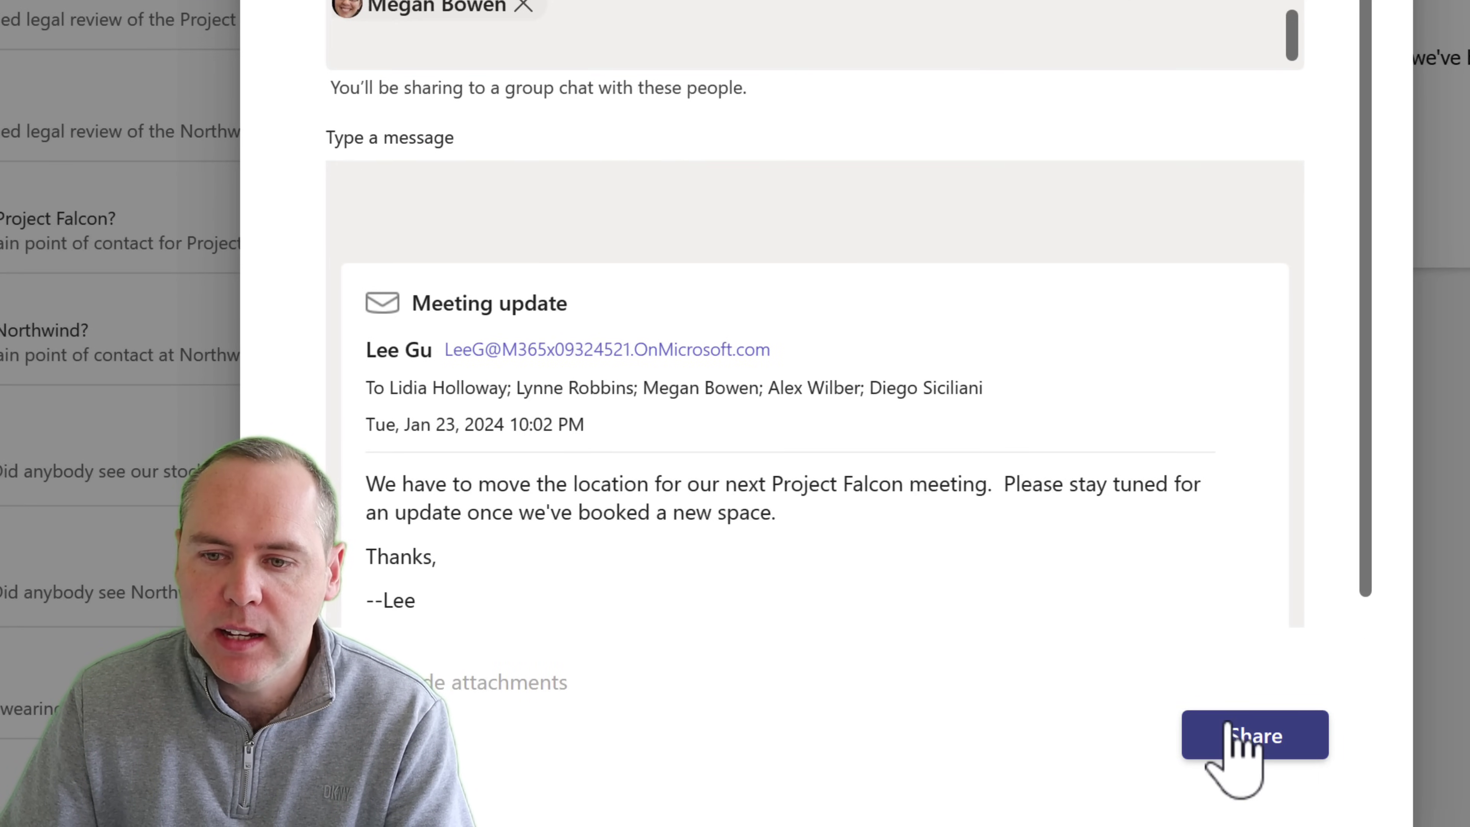
{"action": "left_click", "coordinate": [1227, 734]}
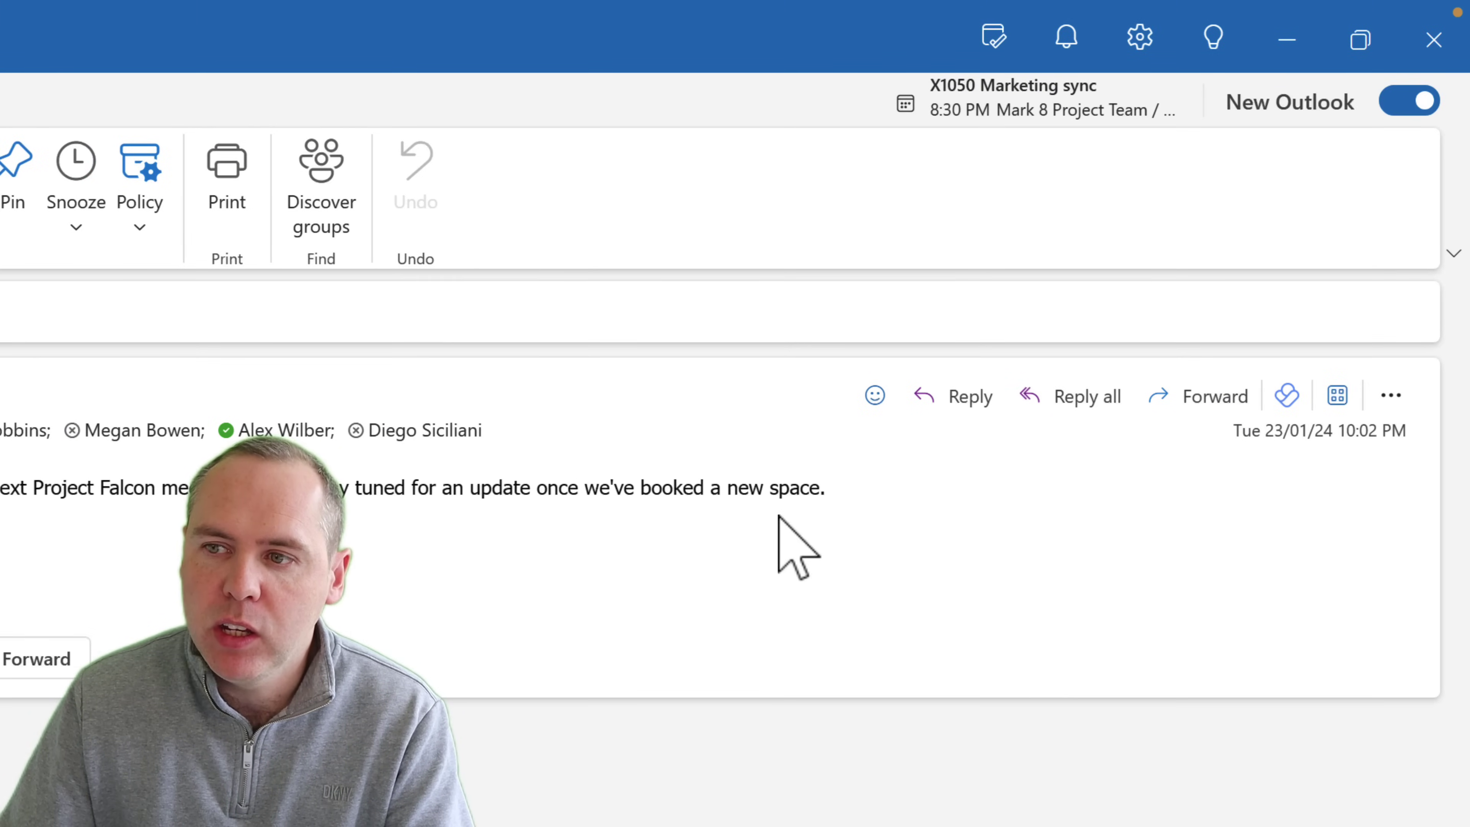
Show the Tasks list in the To Do side pane and mark "Generate Report for Finance" as complete
{"action": "left_click", "coordinate": [992, 38]}
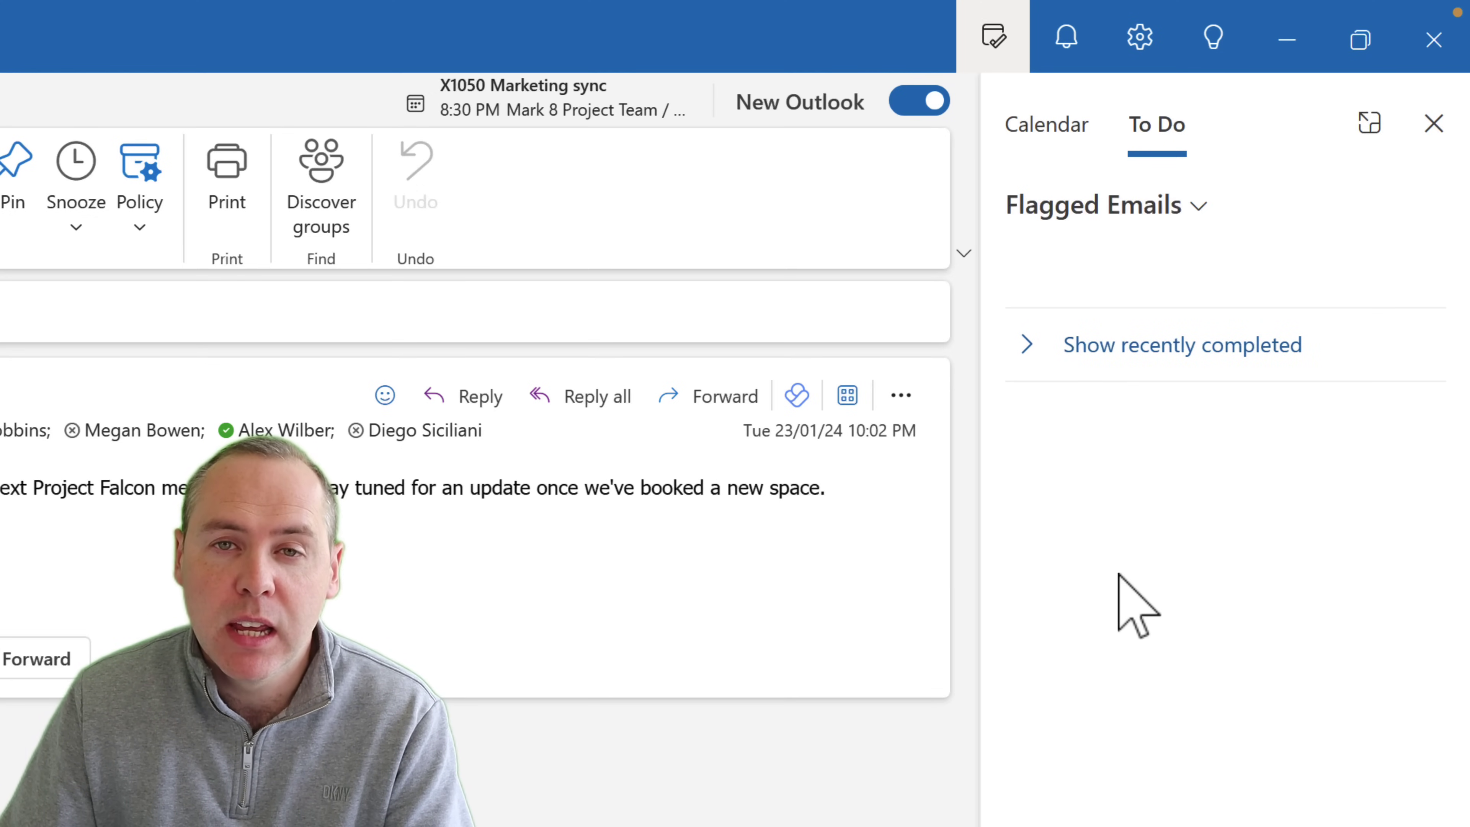
{"action": "left_click", "coordinate": [1196, 208]}
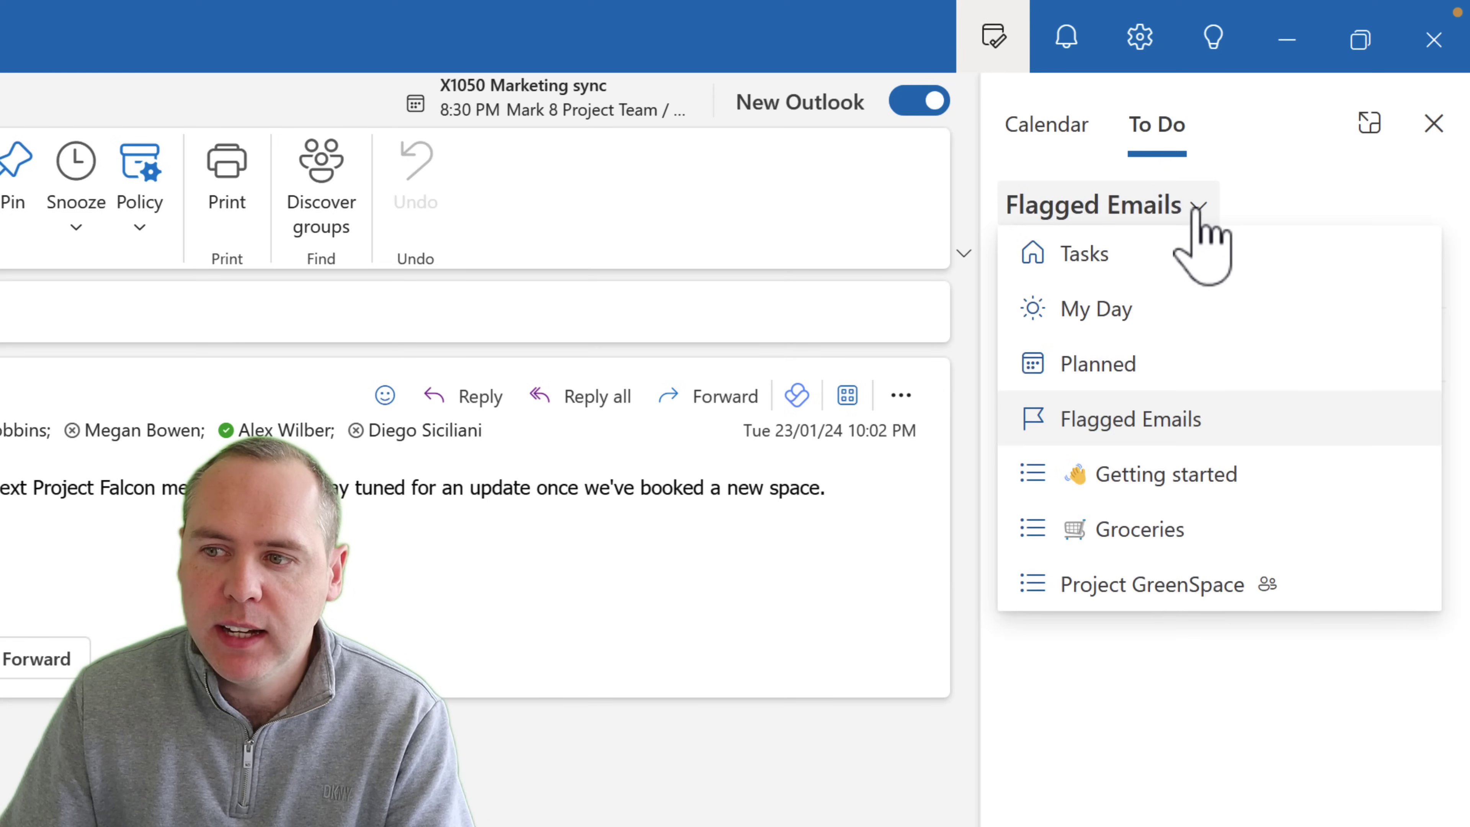
{"action": "left_click", "coordinate": [1178, 255]}
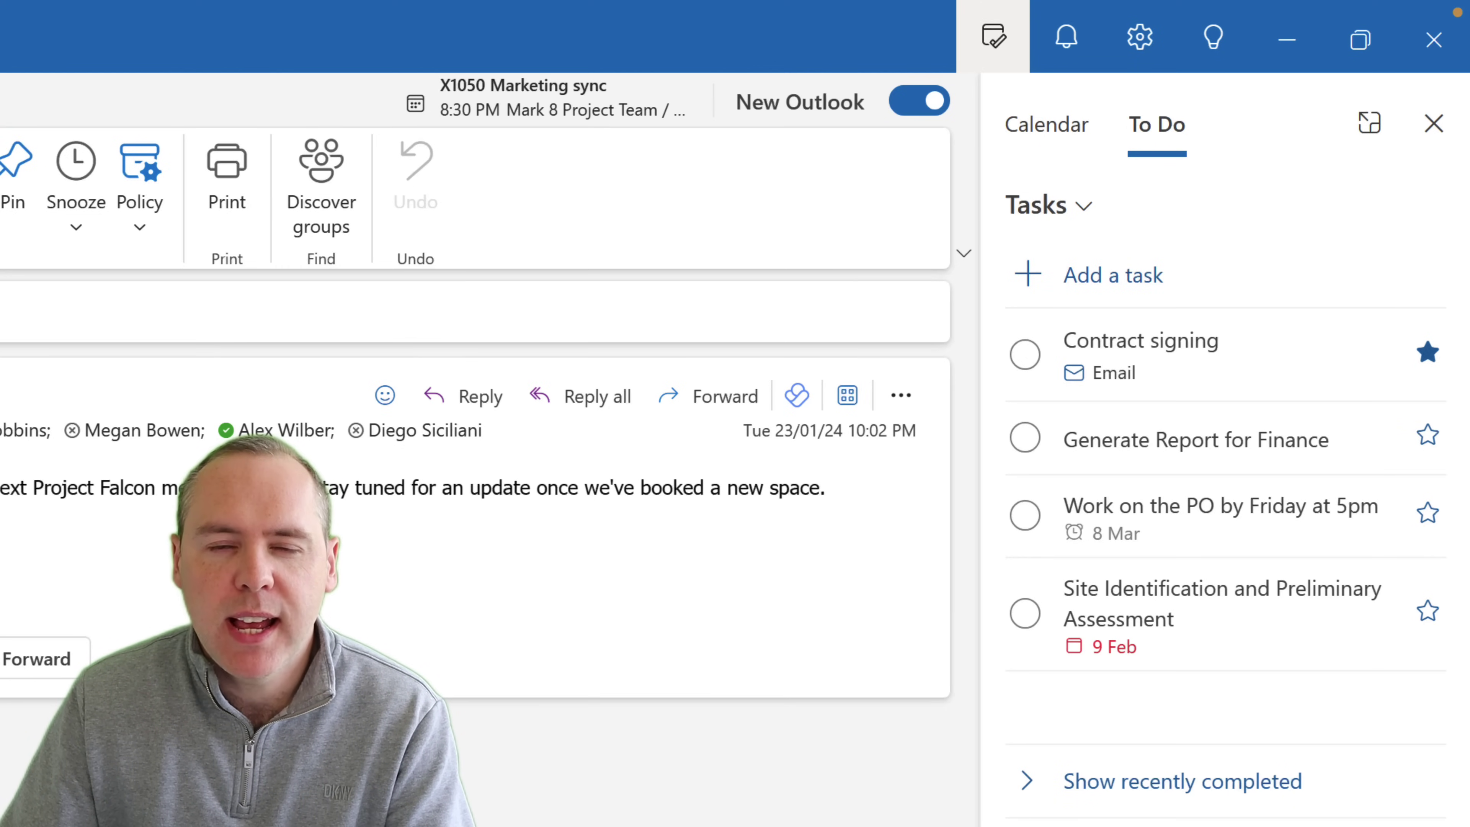
{"action": "left_click", "coordinate": [1024, 437]}
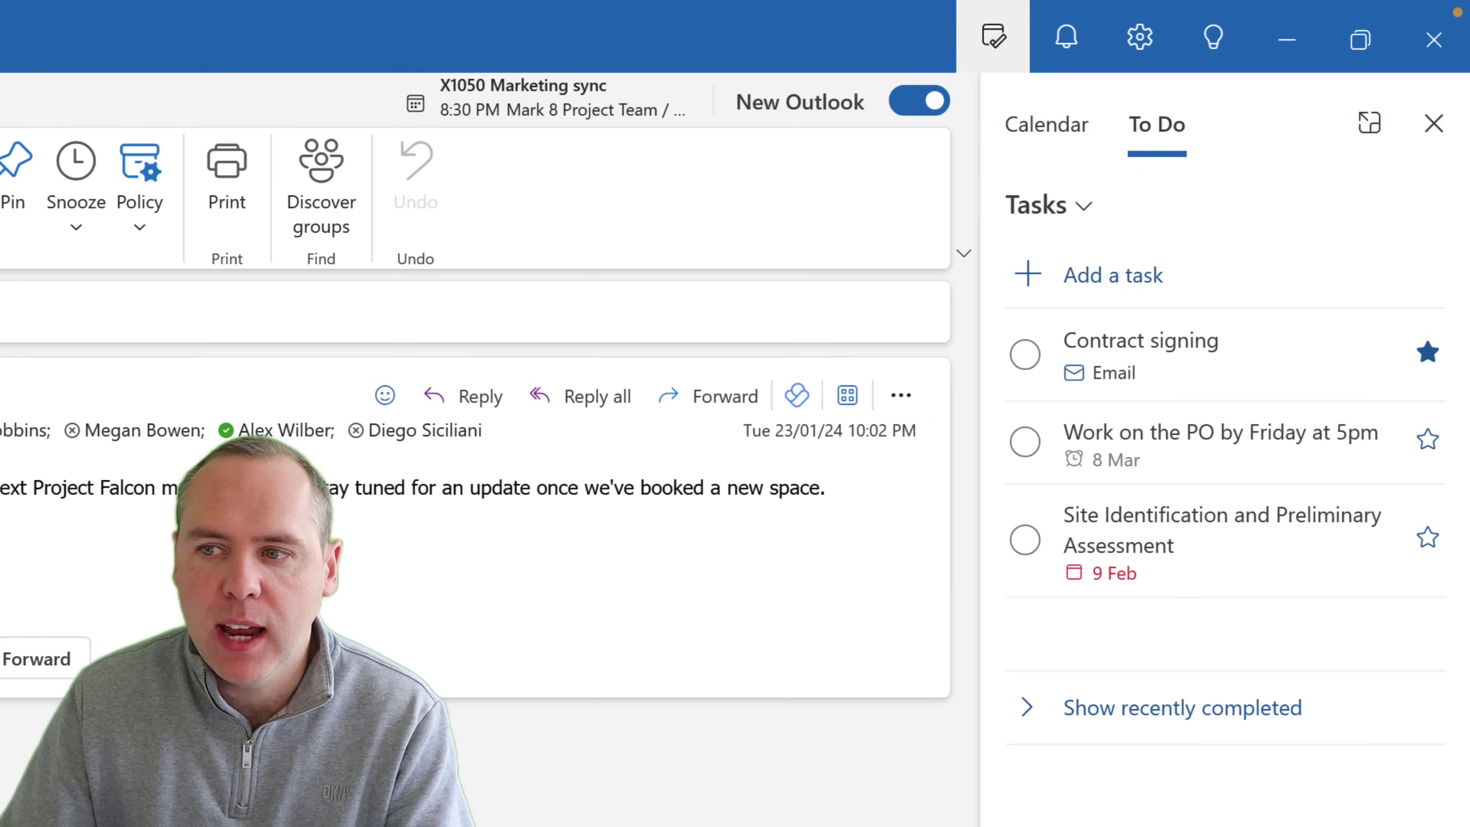
Schedule the task "Work on the PO by Friday at 5pm" in the calendar on Tuesday 23 April, 2:00 PM to 2:30 PM, and save the event
{"action": "key", "text": "ctrl+2"}
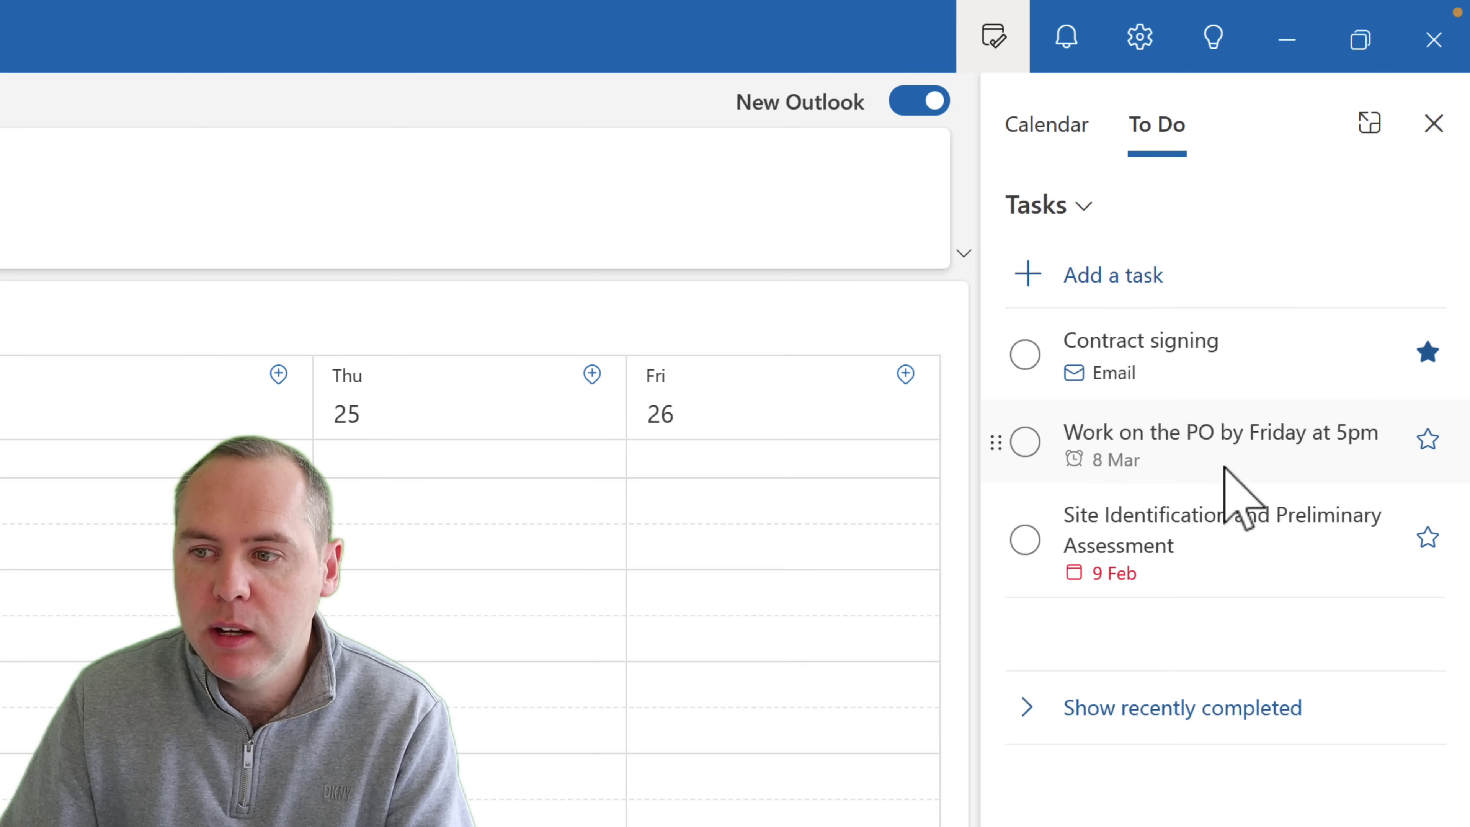
{"action": "left_click_drag", "start_coordinate": [1244, 470], "coordinate": [447, 330]}
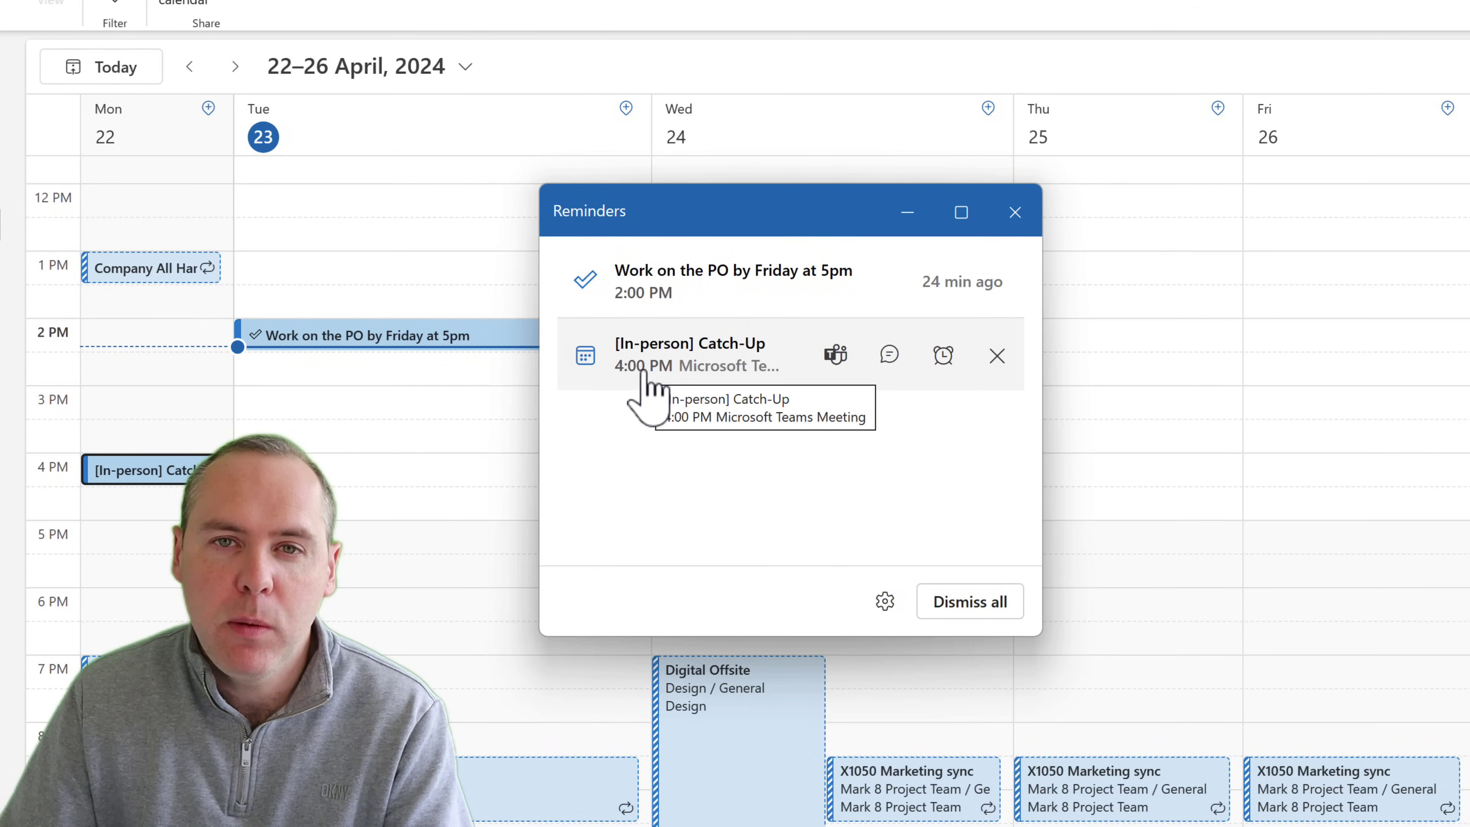
{"action": "left_click", "coordinate": [1015, 213]}
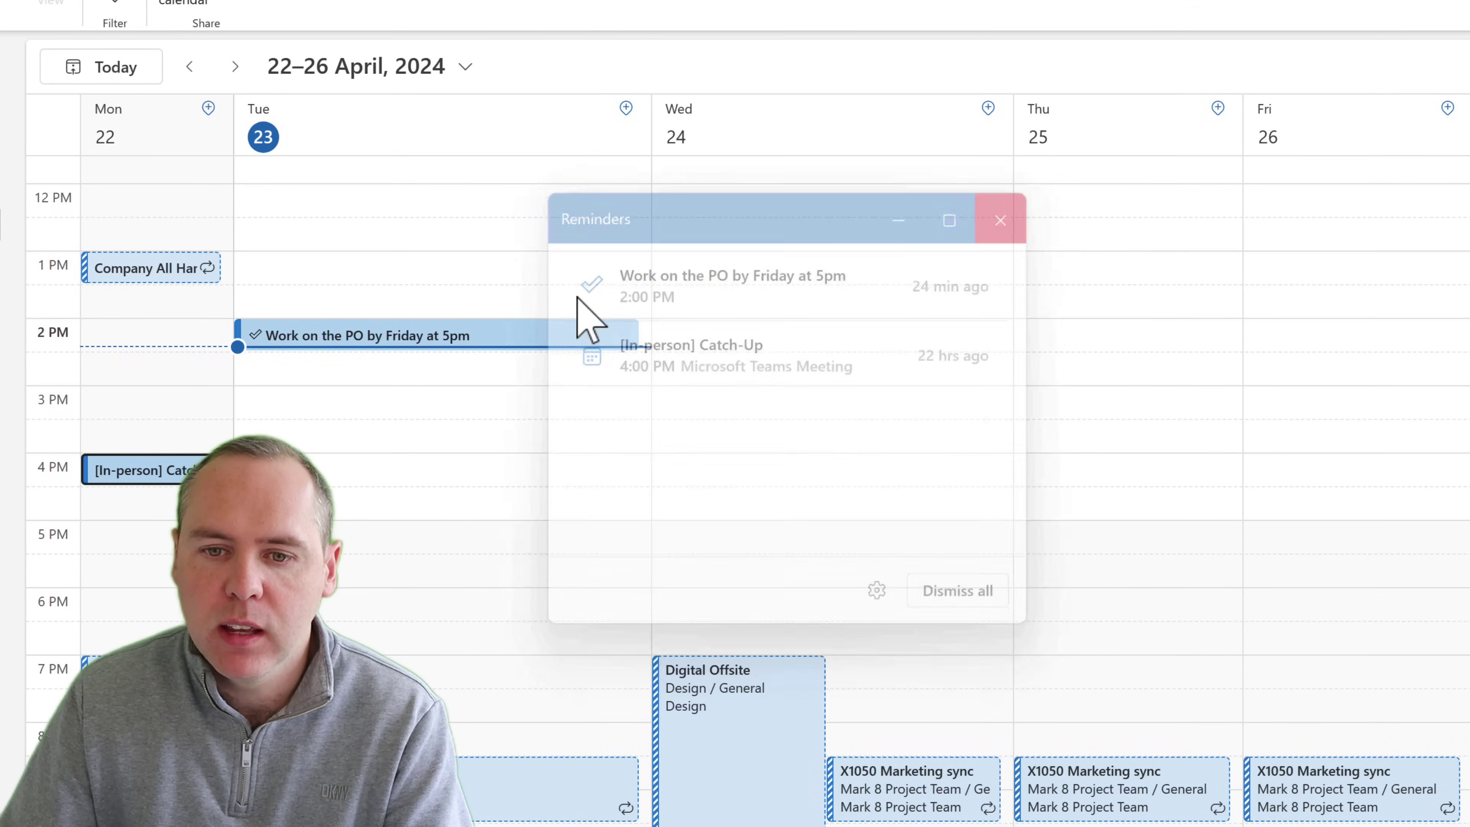
{"action": "double_click", "coordinate": [486, 342]}
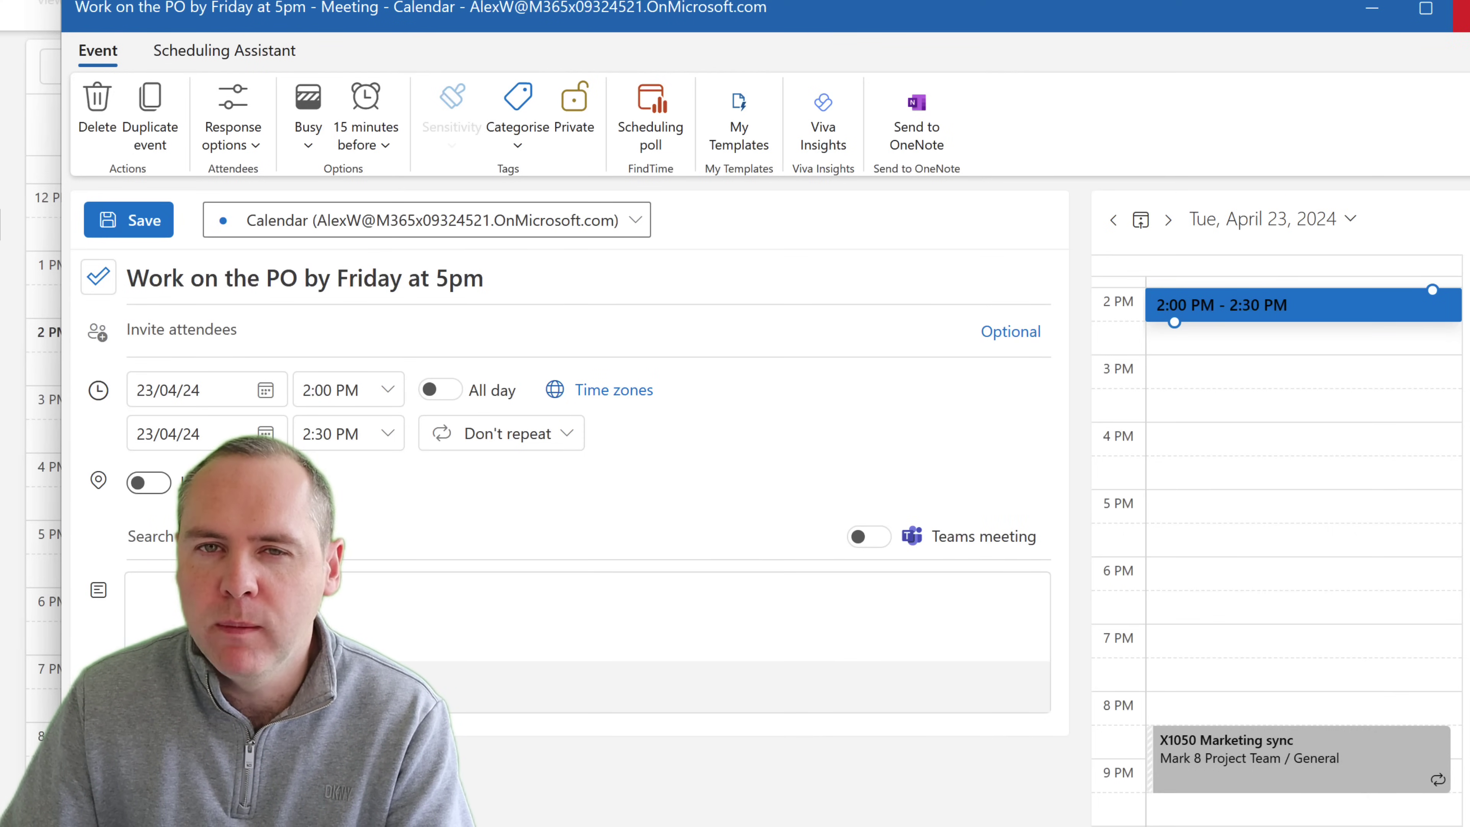
{"action": "key", "text": "ctrl+s"}
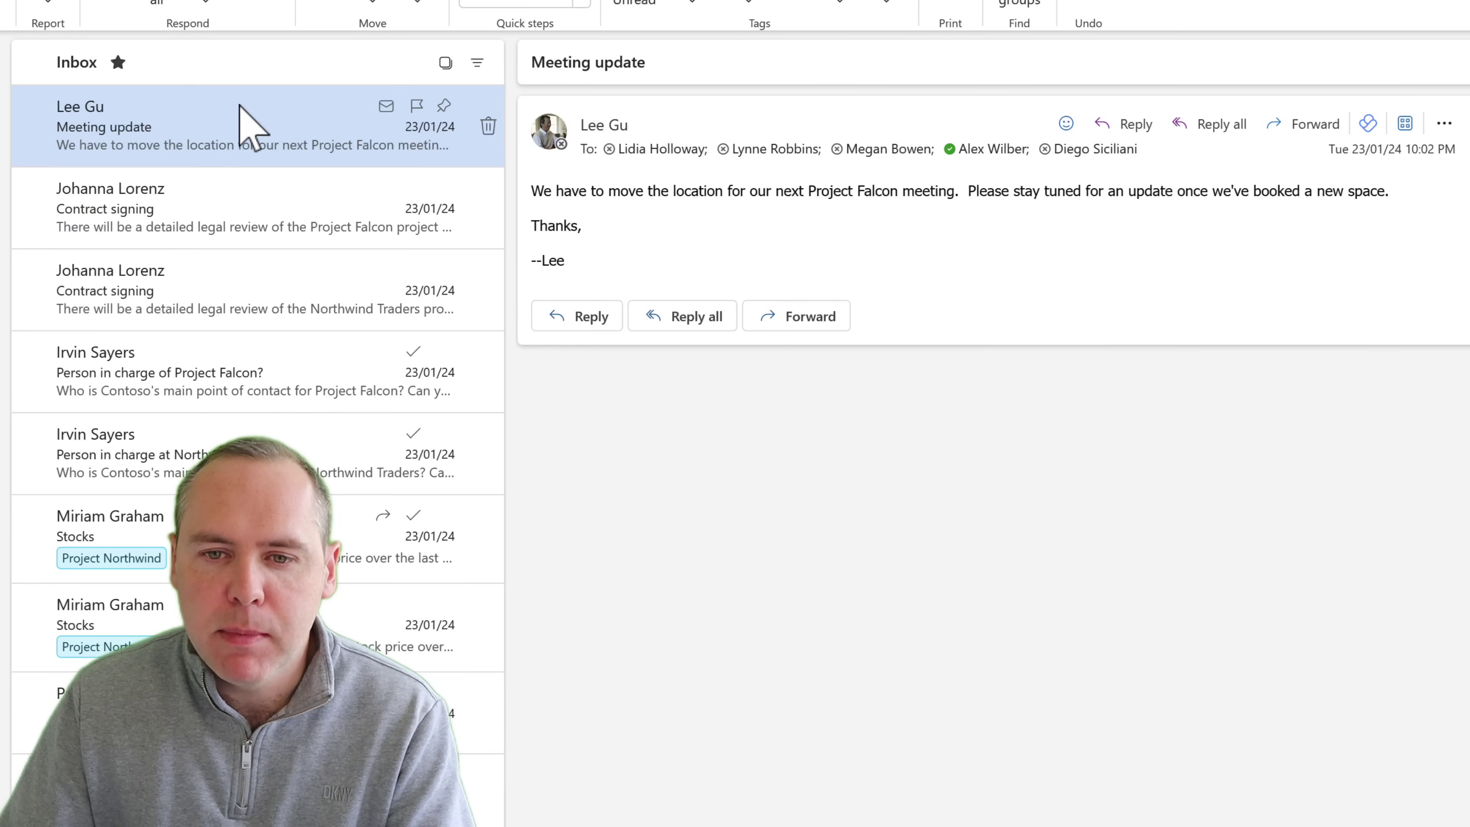
Flag the "Meeting update" message and view the Flagged Emails list in the To Do pane
{"action": "left_click", "coordinate": [416, 106]}
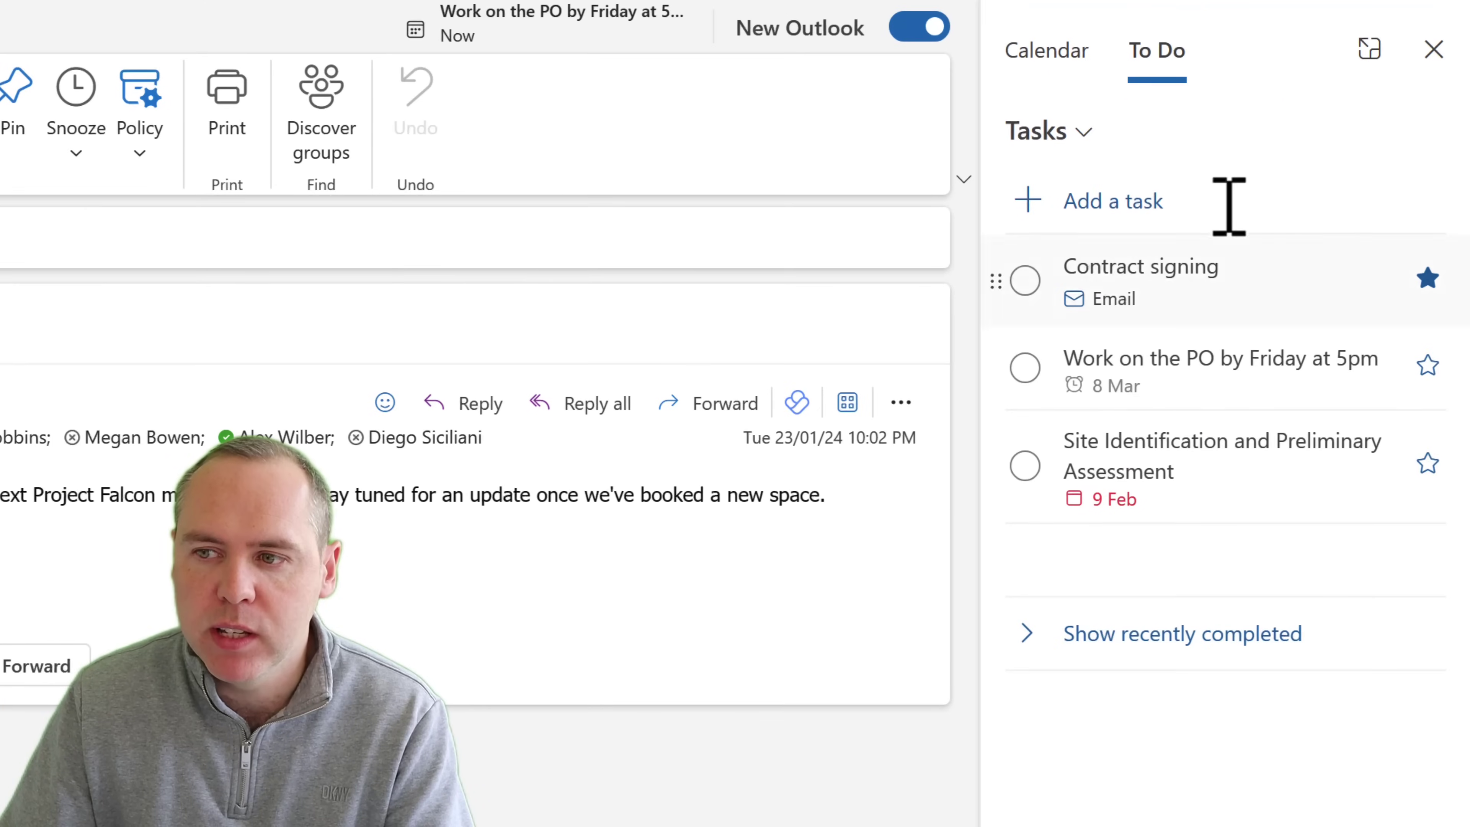
{"action": "left_click", "coordinate": [1113, 132]}
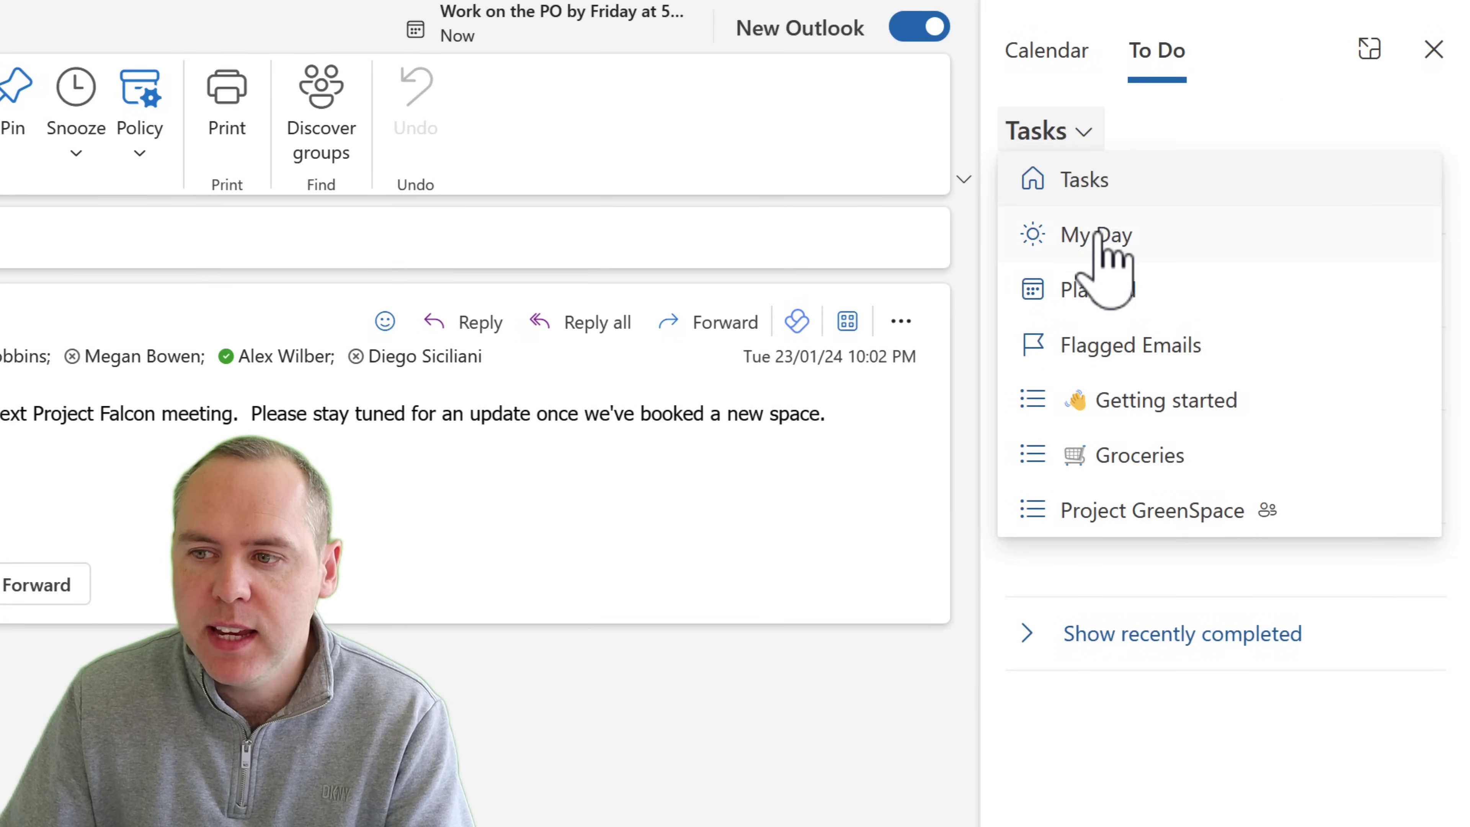
{"action": "left_click", "coordinate": [1102, 343]}
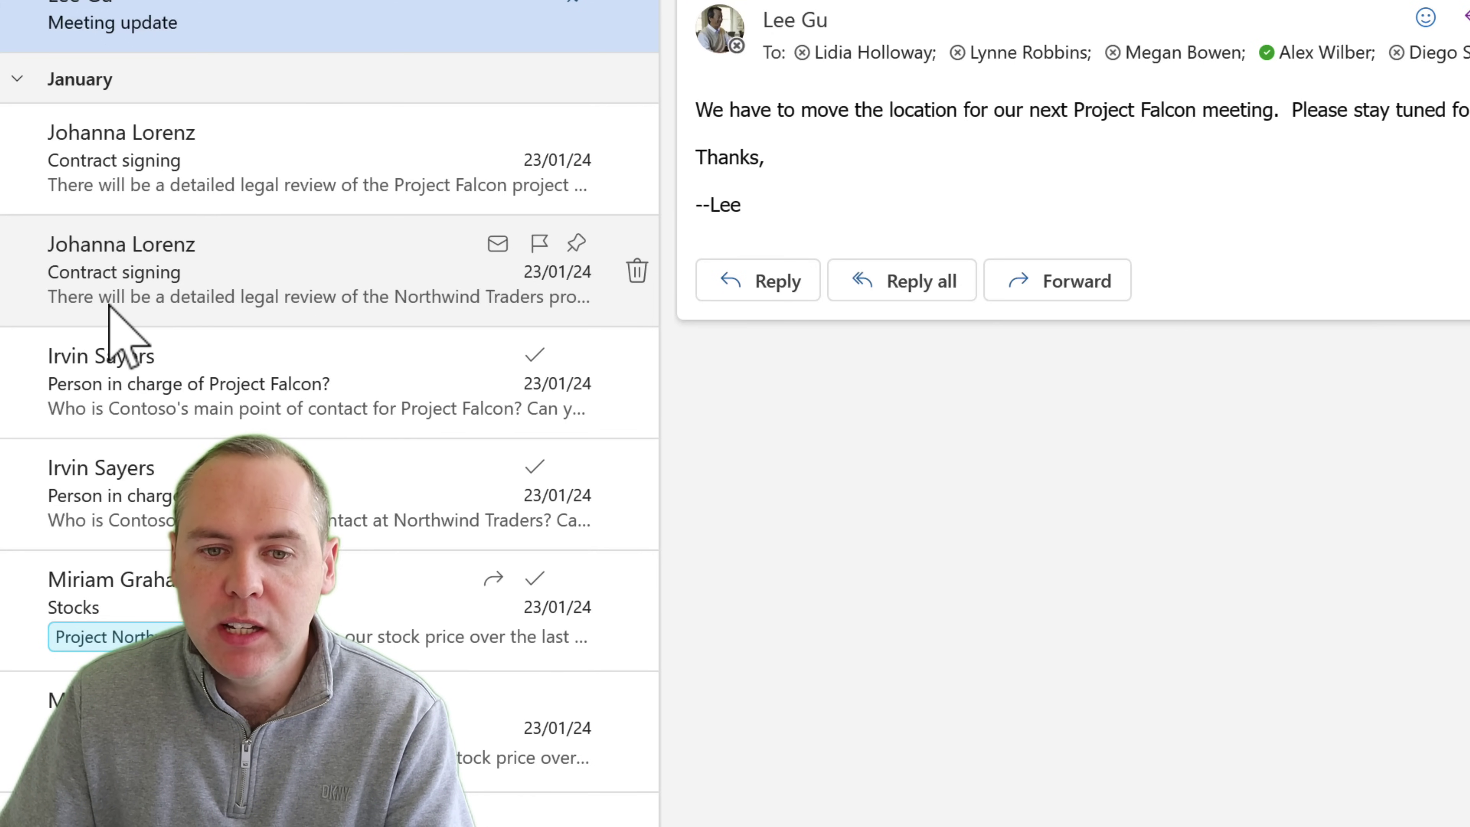
Add the Northwind Traders "Contract signing" message to the Tasks list as a task and open that task
{"action": "left_click_drag", "start_coordinate": [109, 305], "coordinate": [1096, 441]}
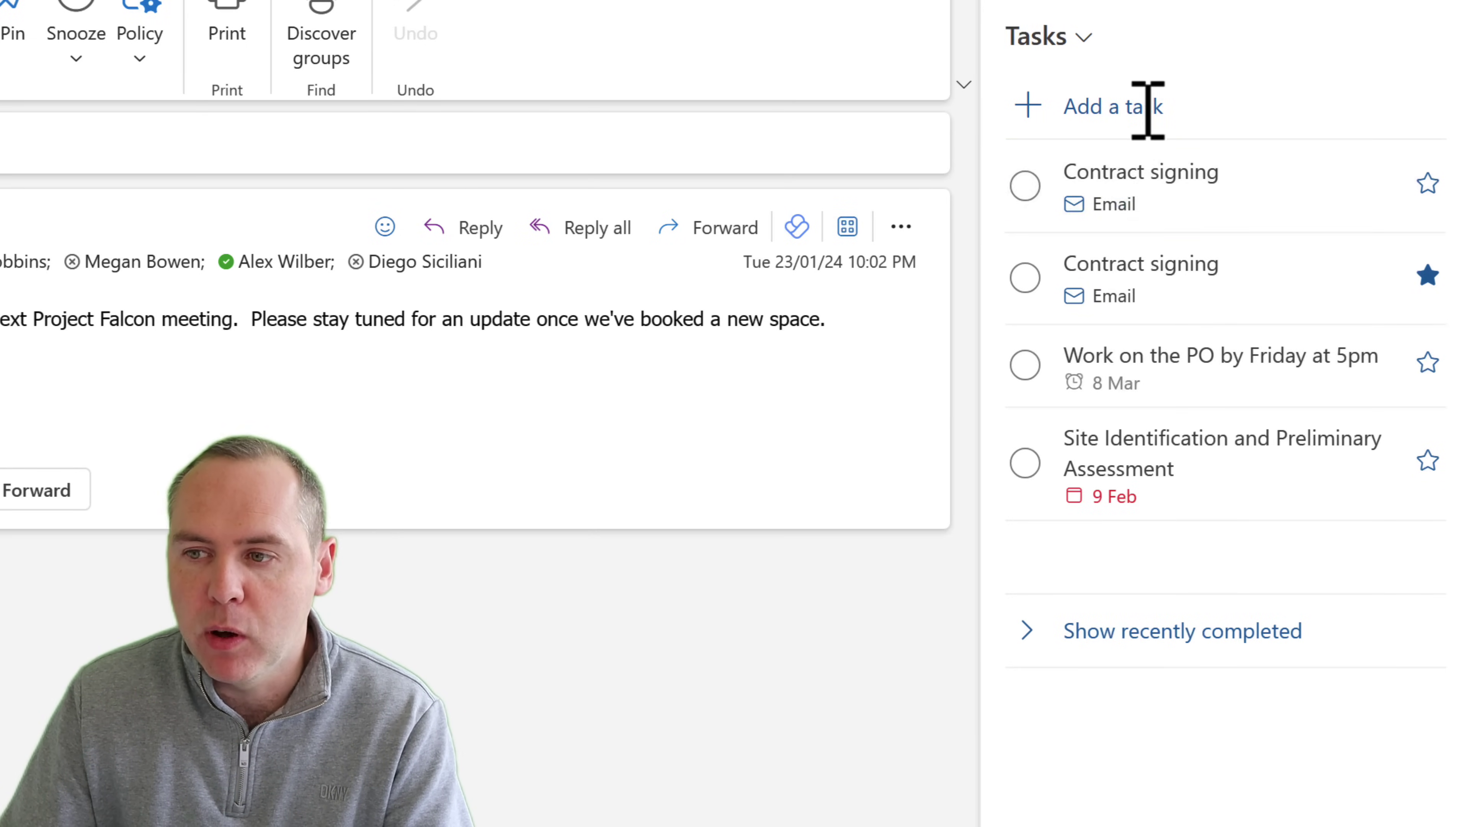
{"action": "left_click", "coordinate": [1133, 207]}
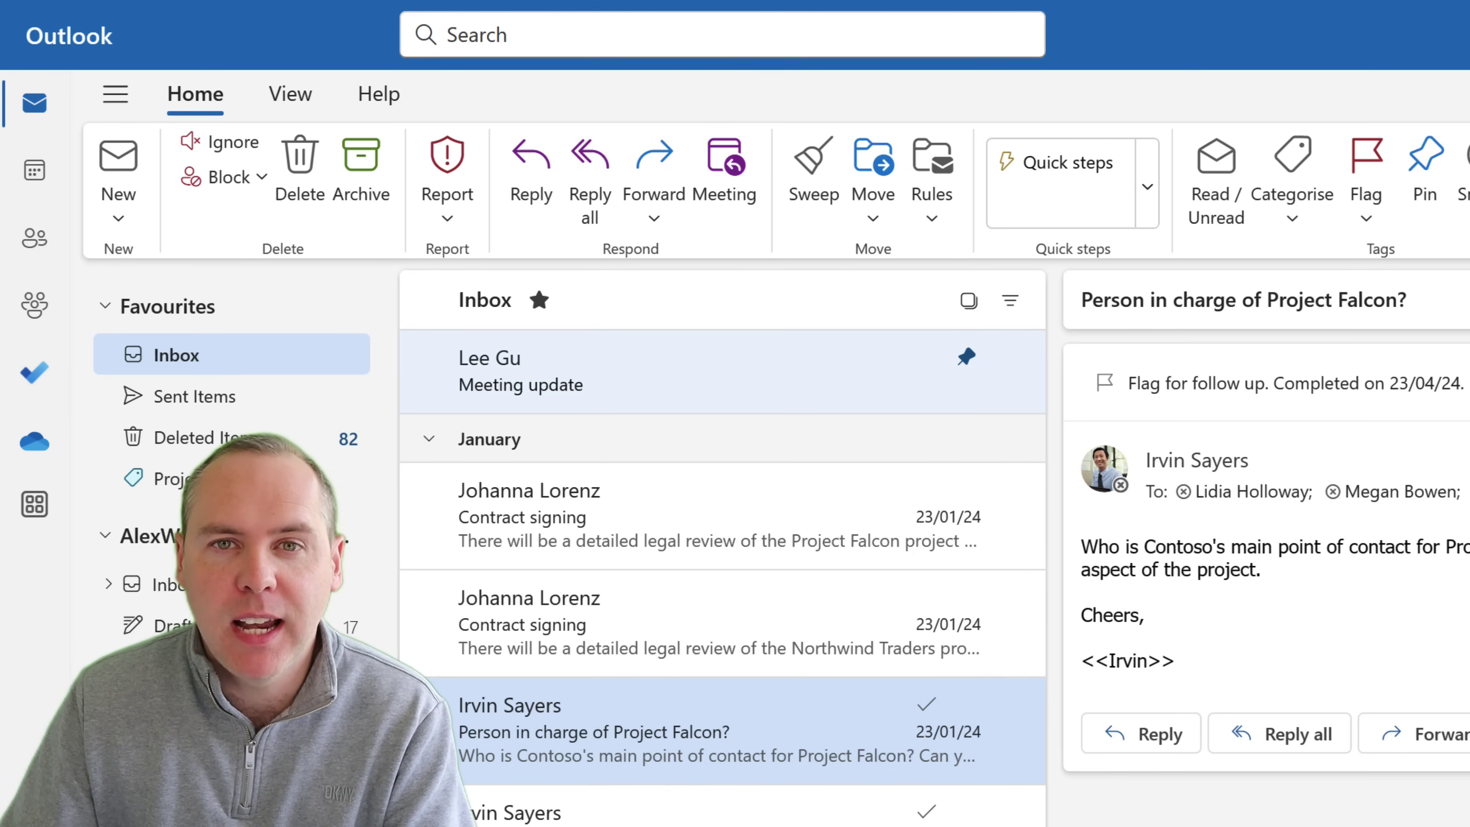
Browse My files in OneDrive, view the document "Ad Goals for QT Series.docx" and close it
{"action": "left_click", "coordinate": [40, 448]}
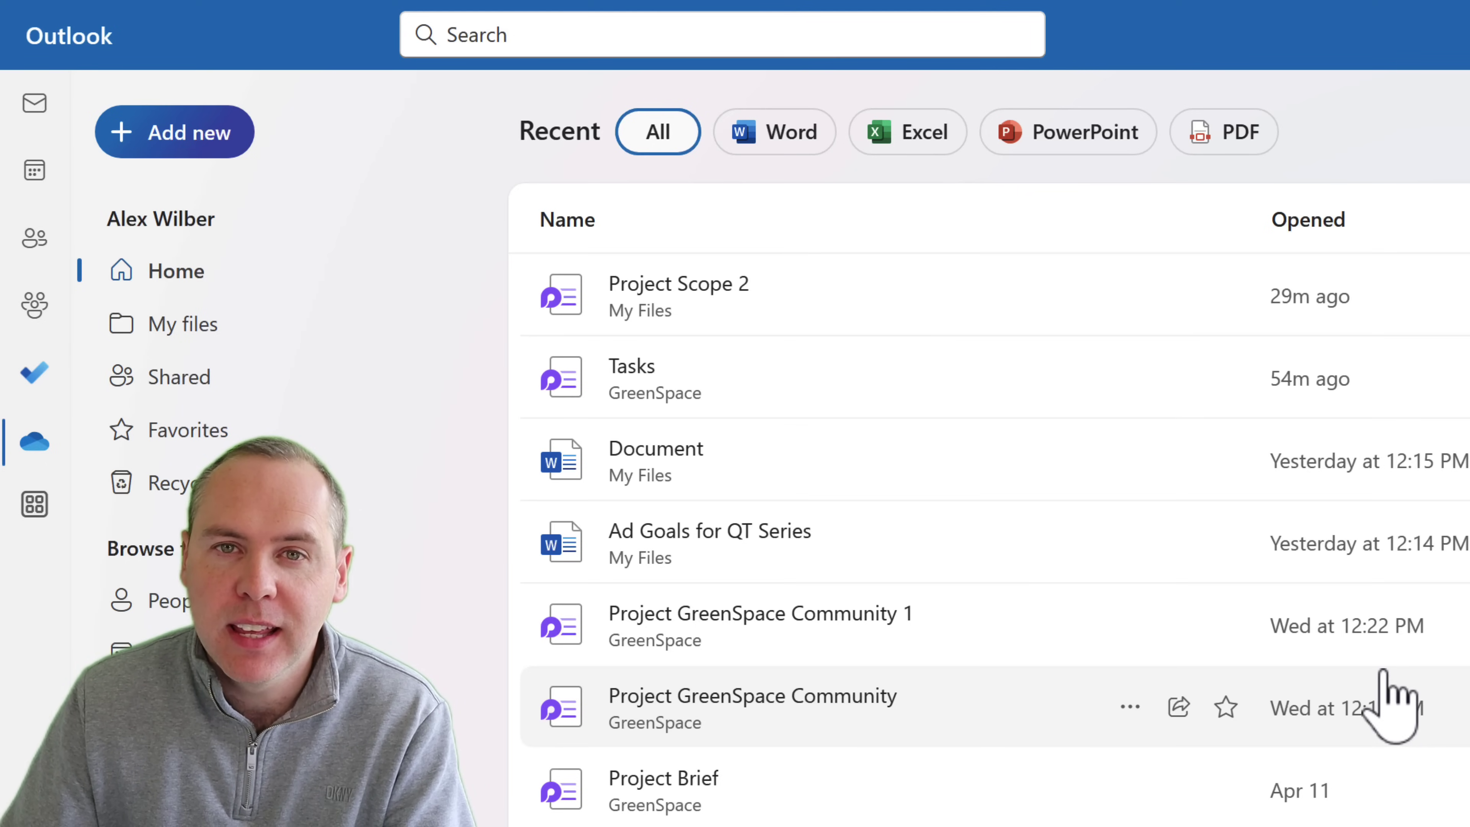
{"action": "left_click", "coordinate": [321, 328]}
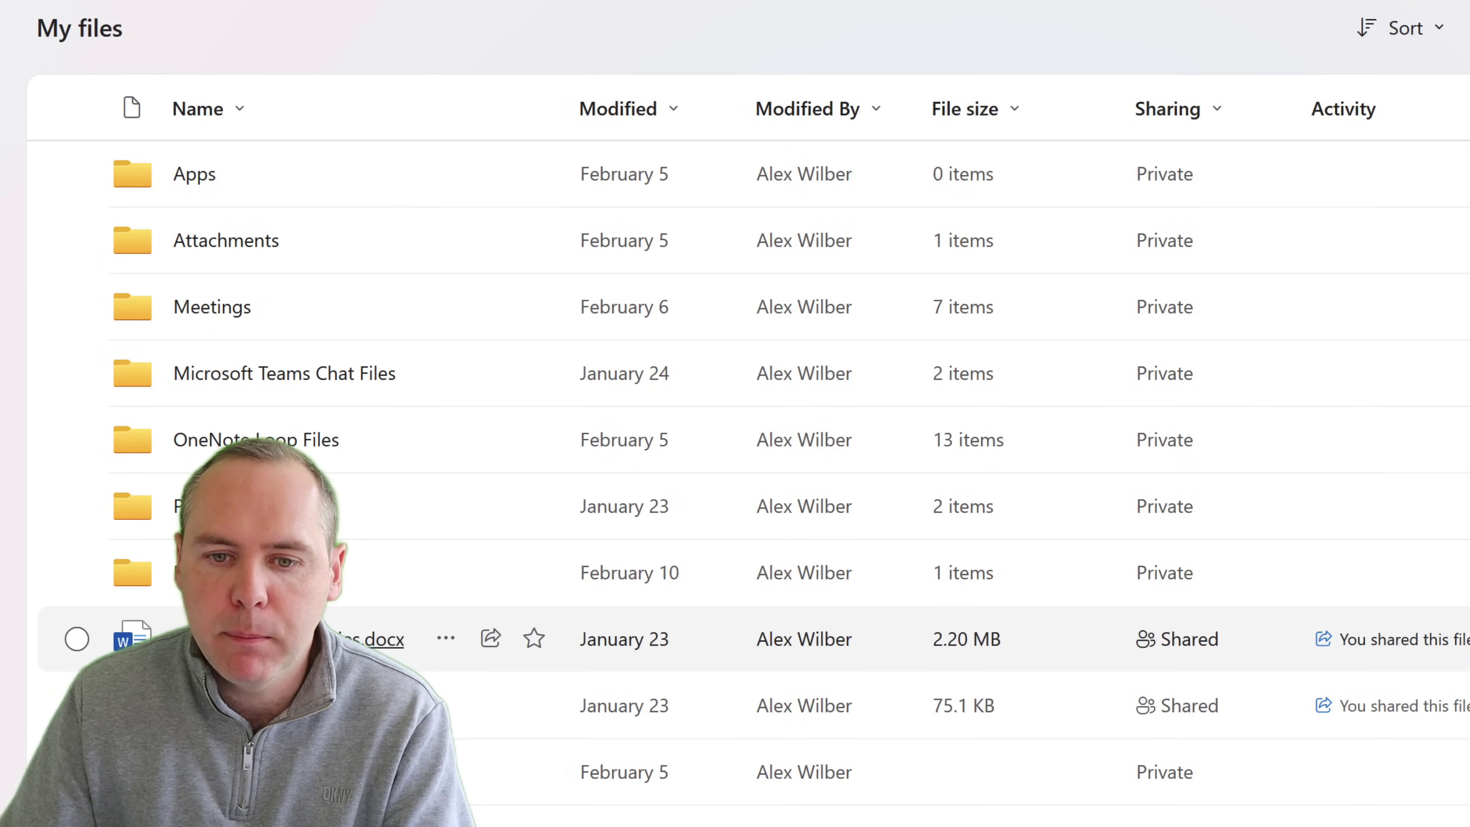
{"action": "left_click", "coordinate": [382, 638]}
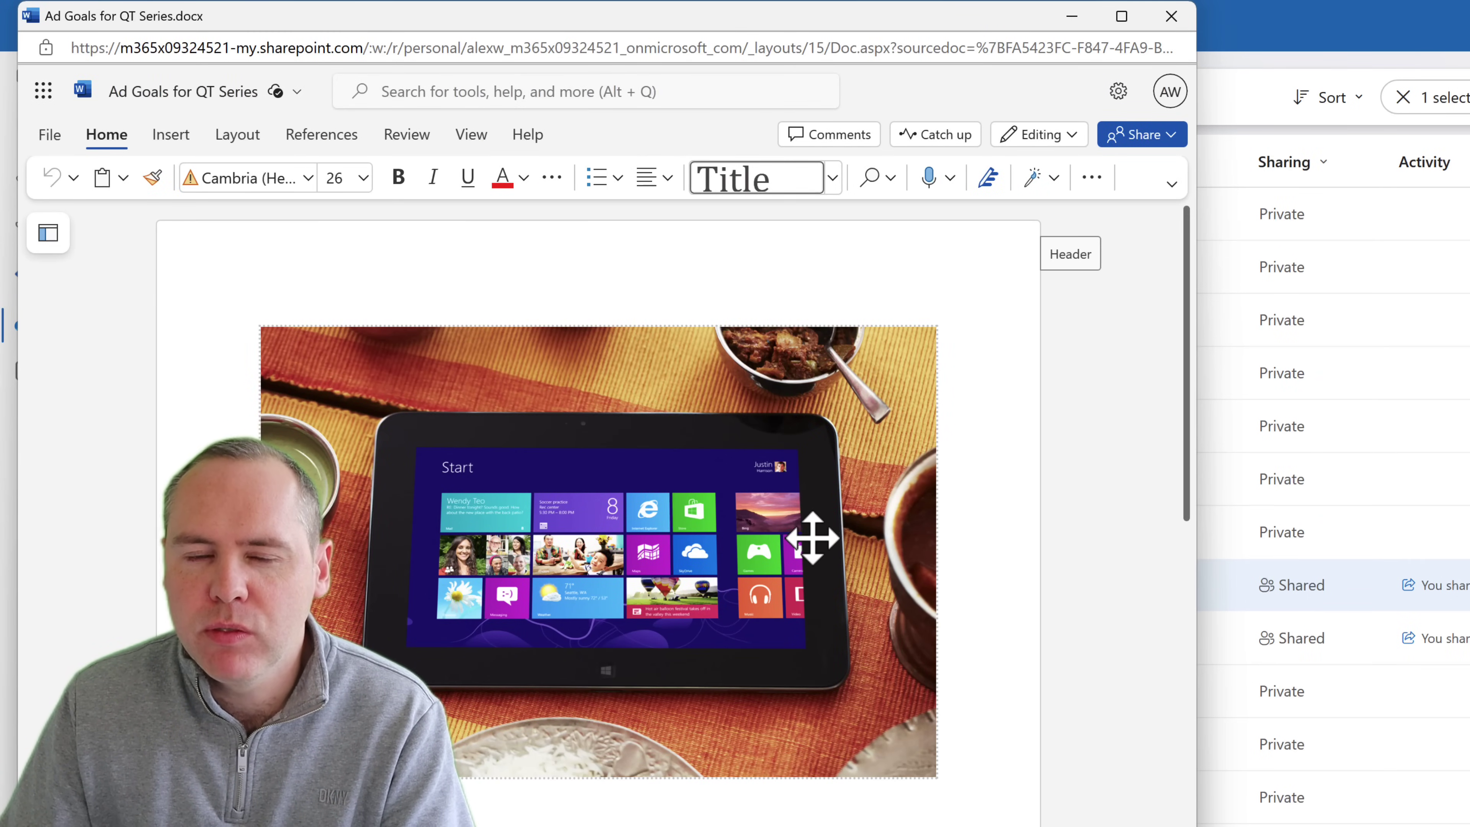
{"action": "left_click", "coordinate": [1174, 16]}
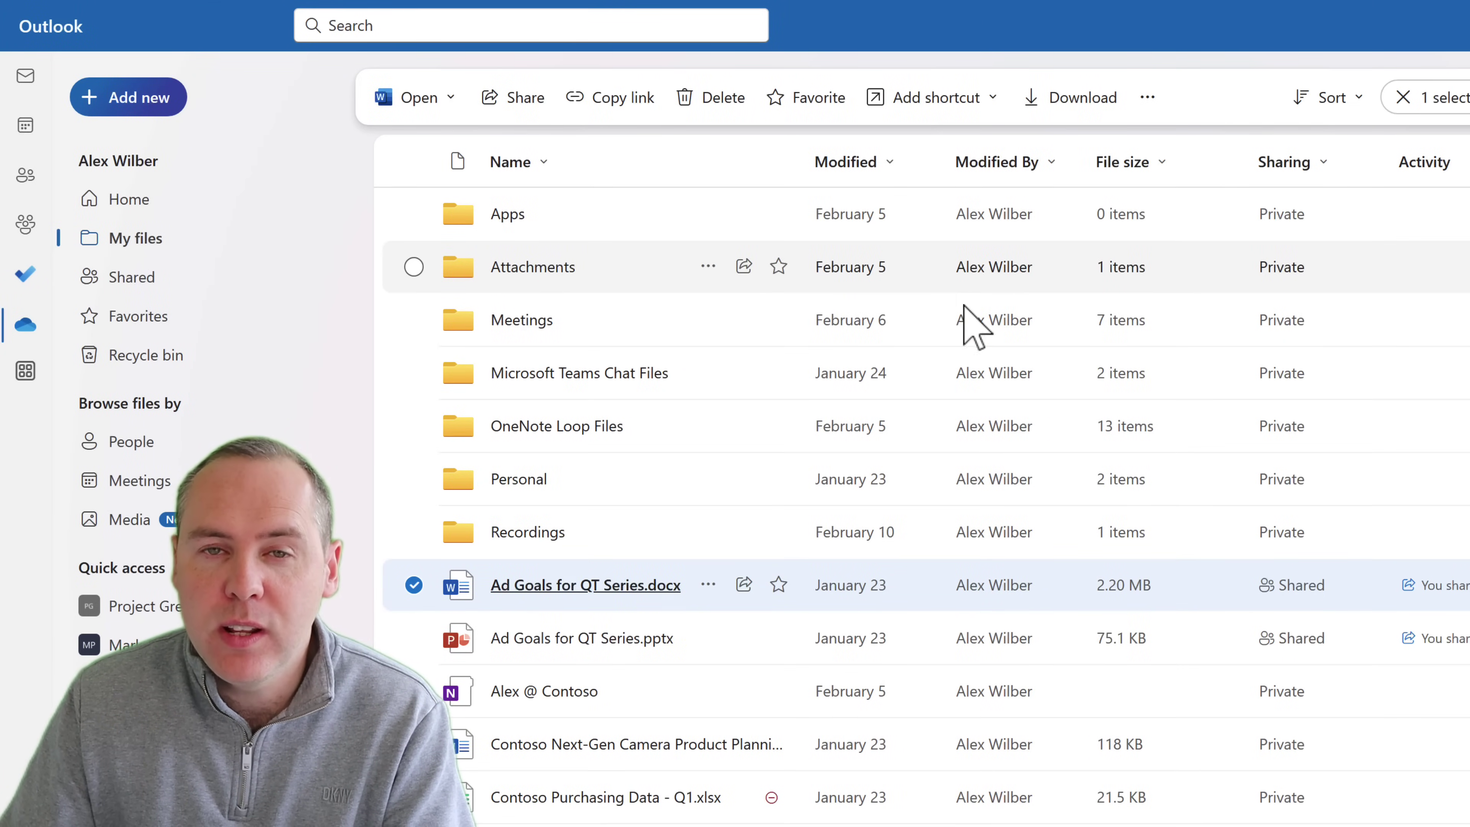
Start sharing "Ad Goals for QT Series.docx" from My files
{"action": "left_click", "coordinate": [744, 584]}
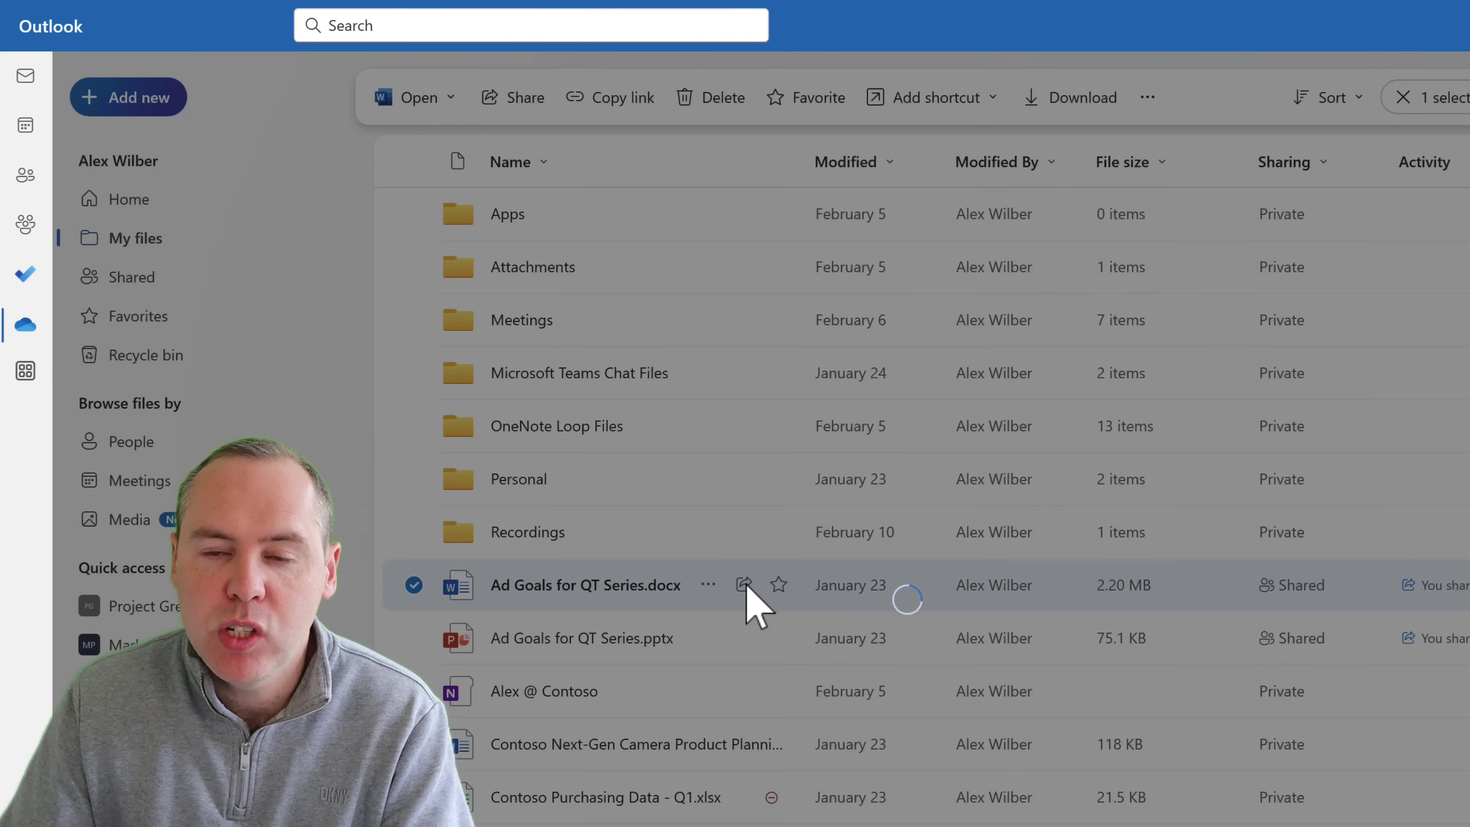